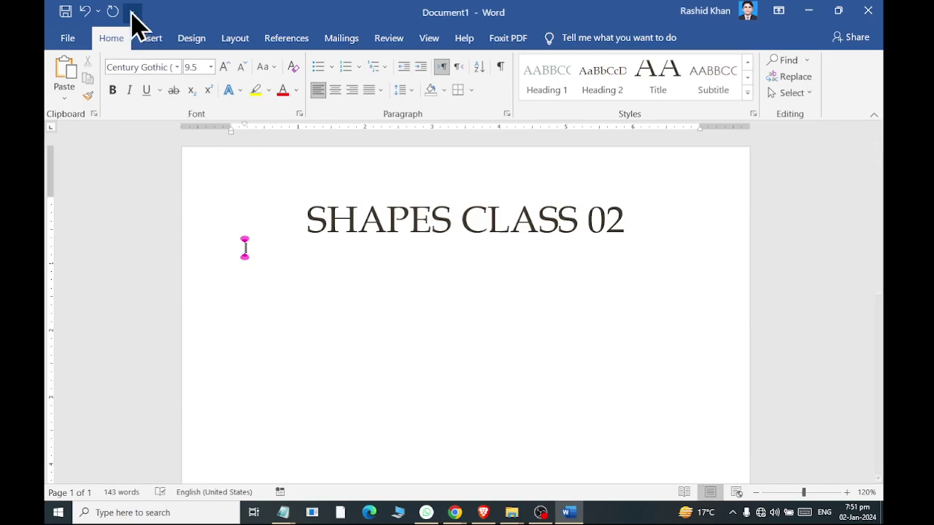
Draw a 2.08" by 2.2" oval below the SHAPES CLASS 02 title.
{"action": "left_click", "coordinate": [155, 40]}
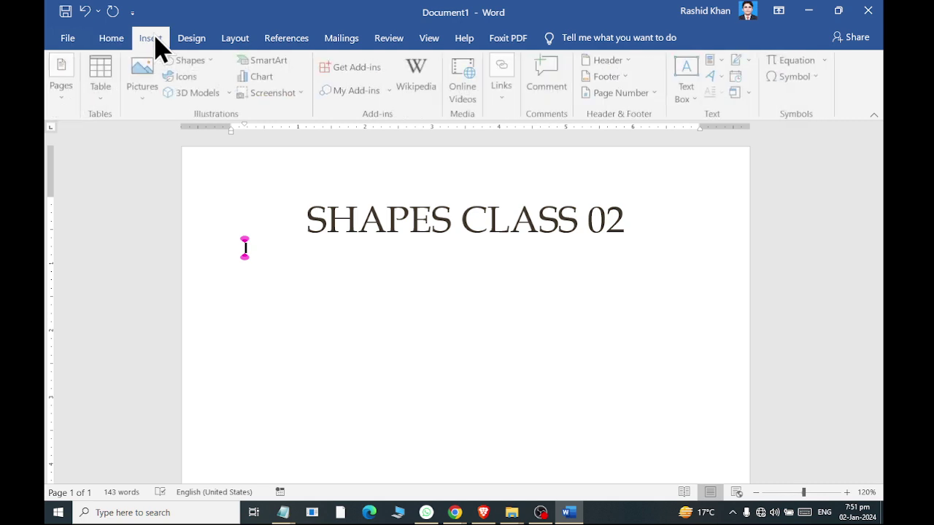
{"action": "left_click", "coordinate": [197, 61]}
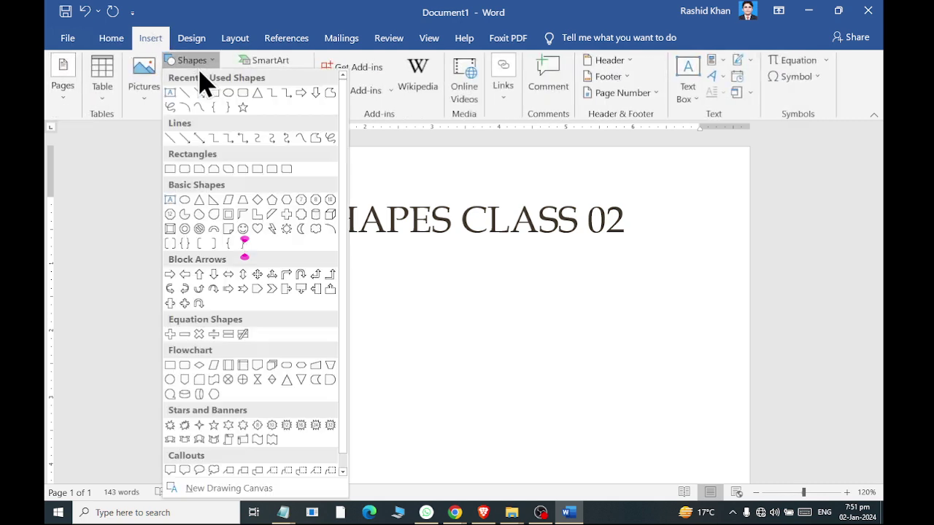
{"action": "left_click", "coordinate": [228, 94]}
{"action": "left_click_drag", "start_coordinate": [230, 272], "coordinate": [379, 410]}
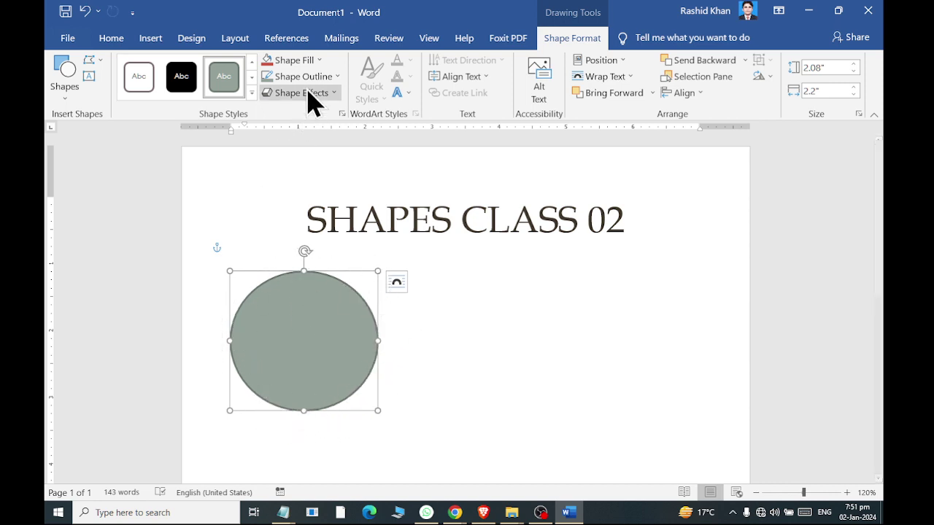
Try a dark blue fill and a yellow outline on the circle.
{"action": "left_click", "coordinate": [317, 61]}
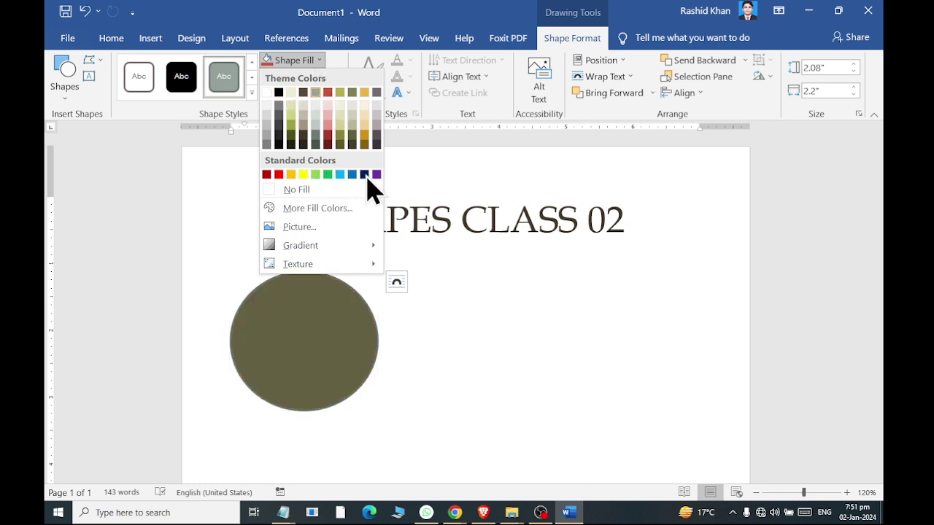
{"action": "left_click", "coordinate": [365, 175]}
{"action": "left_click", "coordinate": [297, 93]}
{"action": "left_click", "coordinate": [301, 77]}
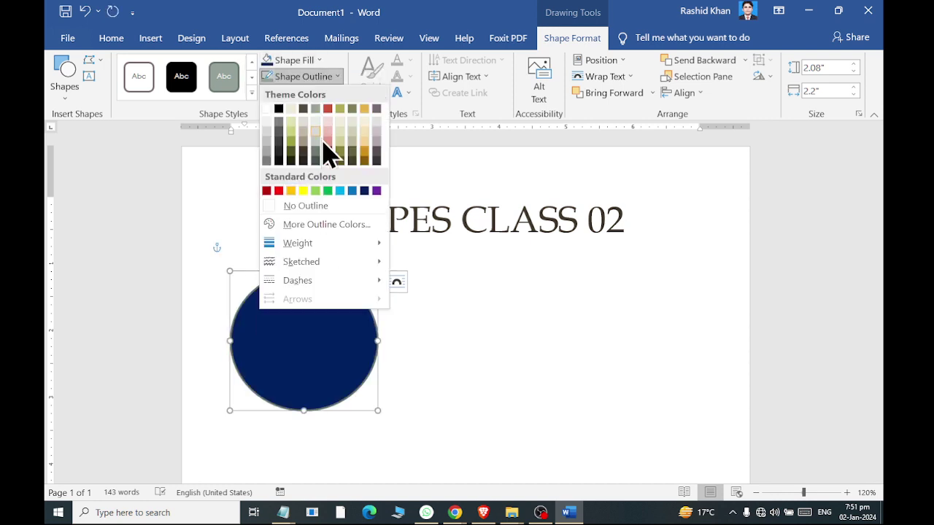
{"action": "left_click", "coordinate": [303, 191]}
Settle on an olive fill and remove the circle's outline.
{"action": "left_click", "coordinate": [300, 61]}
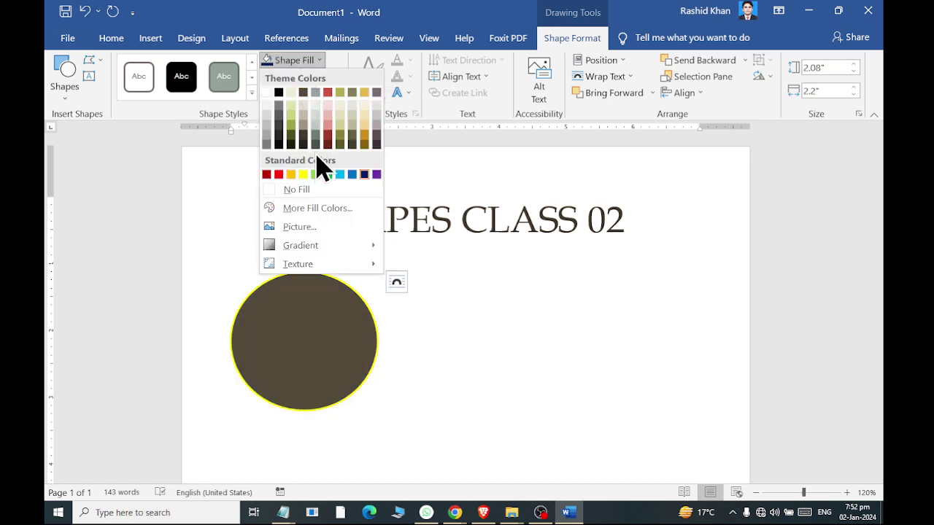
{"action": "left_click", "coordinate": [324, 189]}
{"action": "left_click", "coordinate": [300, 61]}
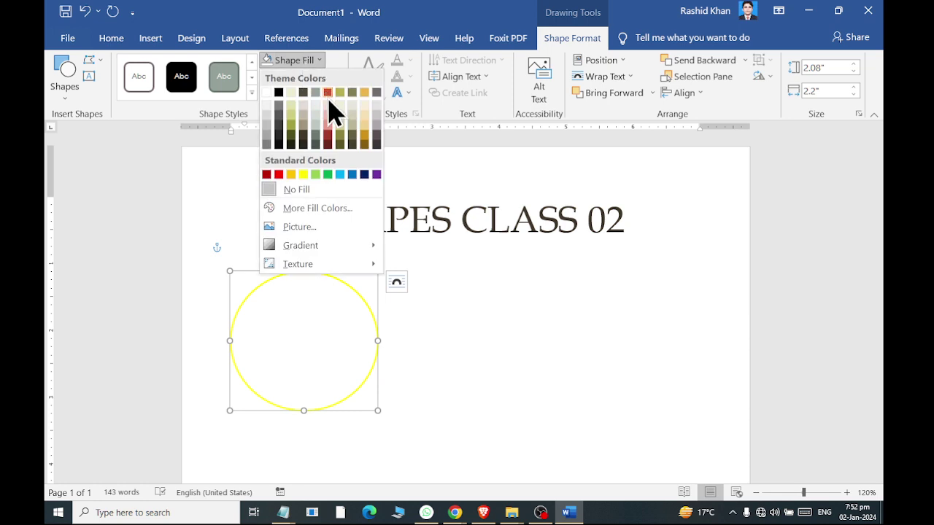
{"action": "left_click", "coordinate": [340, 138]}
{"action": "left_click", "coordinate": [305, 77]}
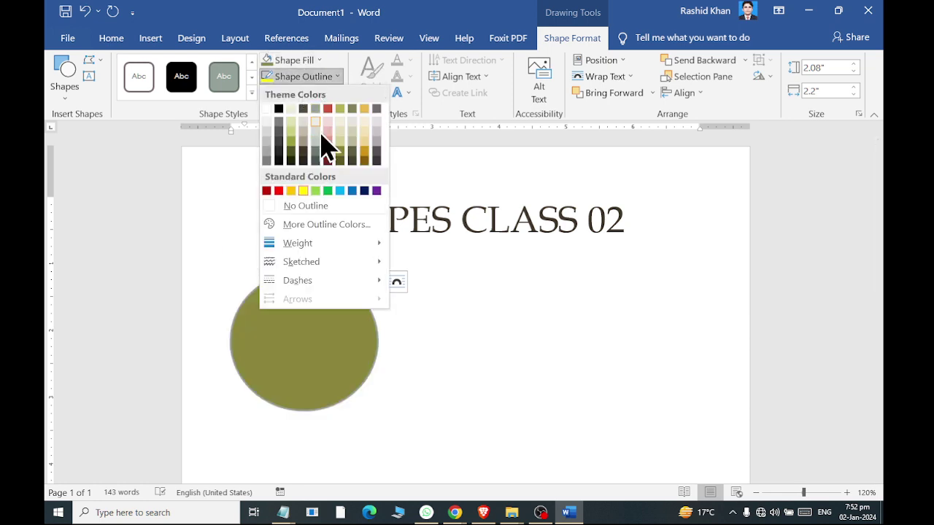
{"action": "left_click", "coordinate": [323, 207]}
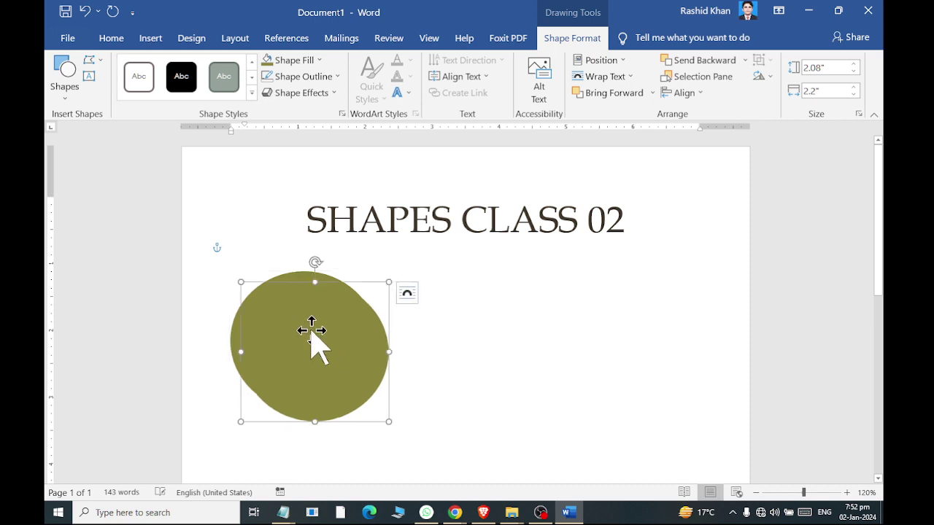
Duplicate the circle, fill it light green, shrink it to about 1.1", and move it inside the olive circle.
{"action": "left_click_drag", "start_coordinate": [314, 330], "coordinate": [425, 363]}
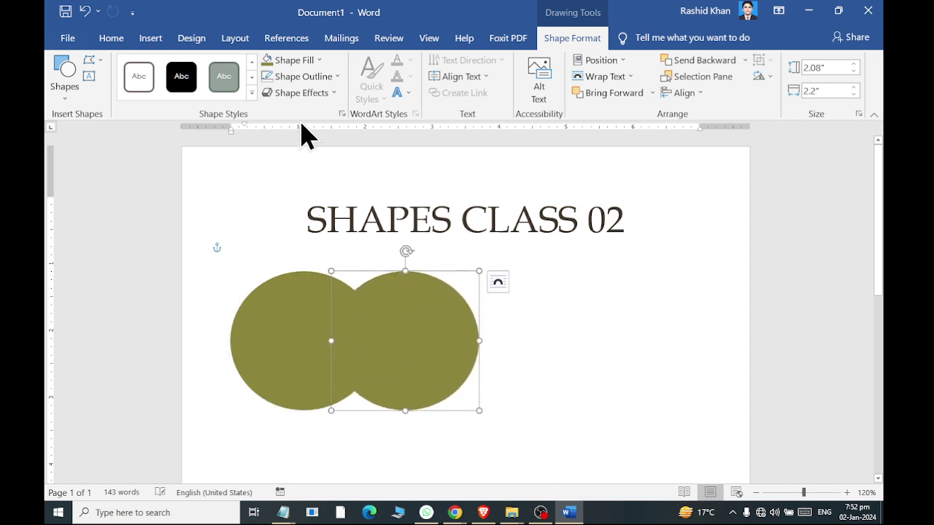
{"action": "left_click", "coordinate": [309, 61]}
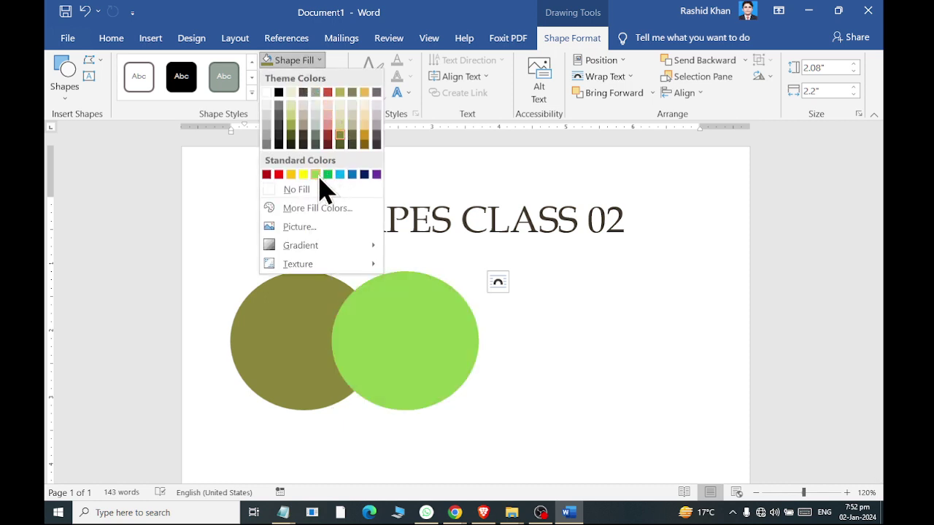
{"action": "left_click", "coordinate": [317, 176]}
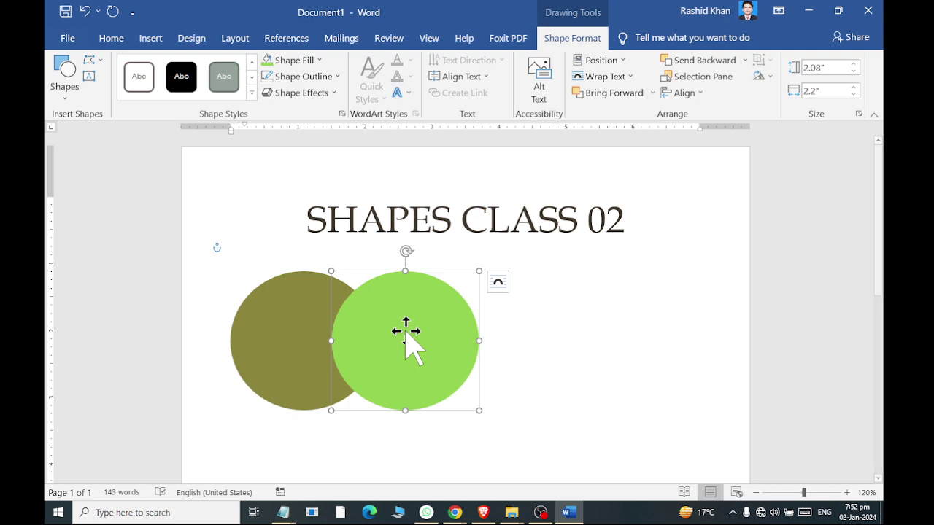
{"action": "left_click_drag", "start_coordinate": [478, 410], "coordinate": [410, 345]}
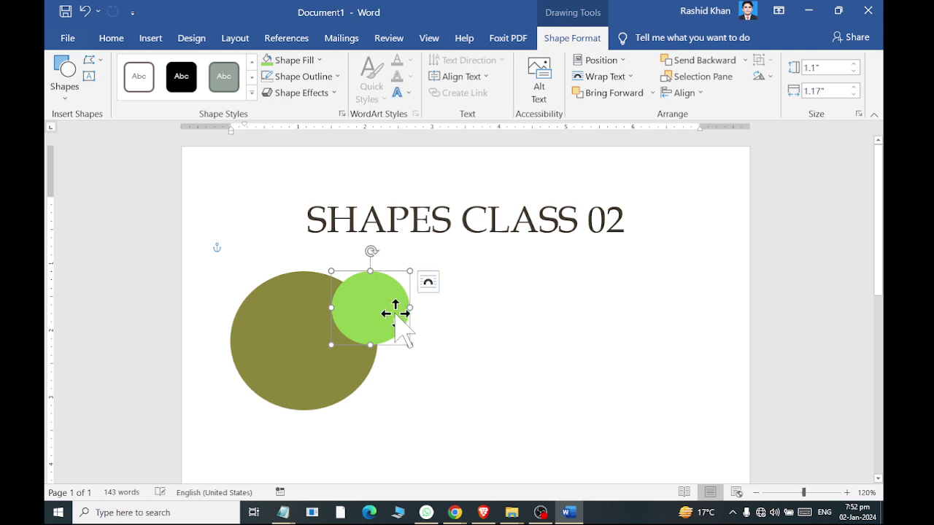
{"action": "mouse_move", "coordinate": [396, 309]}
{"action": "left_mouse_down"}
{"action": "mouse_move", "coordinate": [285, 340]}
{"action": "mouse_move", "coordinate": [354, 371]}
{"action": "left_mouse_up"}
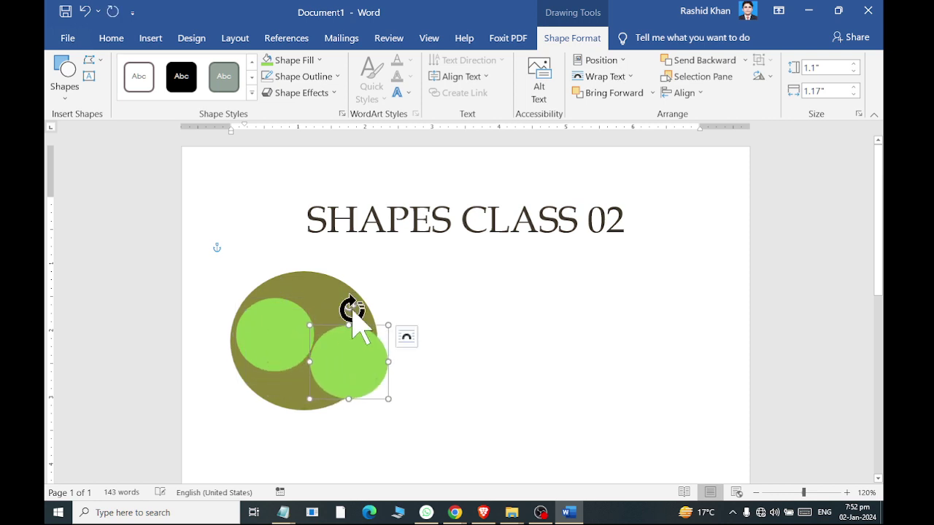
Fill one small circle yellow and reposition it, then fill the top small circle light blue.
{"action": "left_click", "coordinate": [305, 60]}
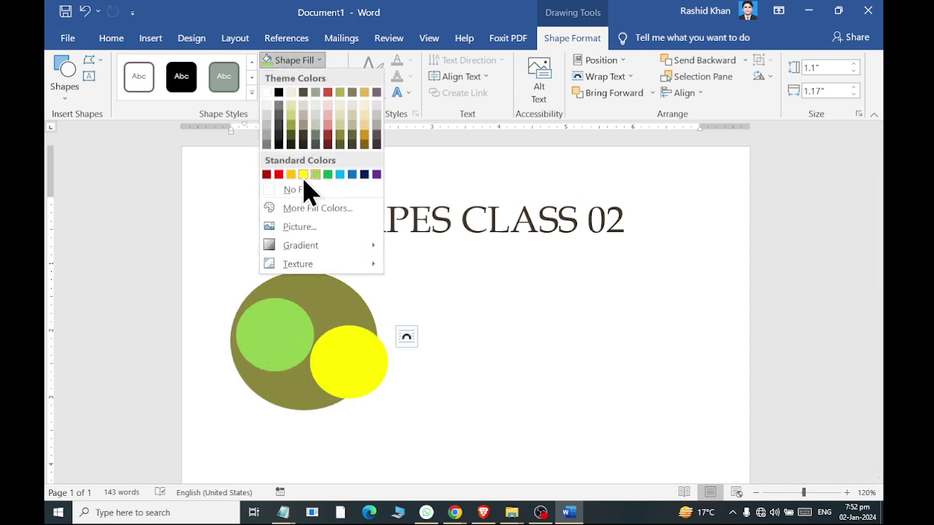
{"action": "left_click", "coordinate": [302, 174]}
{"action": "mouse_move", "coordinate": [354, 360]}
{"action": "left_mouse_down"}
{"action": "mouse_move", "coordinate": [323, 355]}
{"action": "mouse_move", "coordinate": [336, 358]}
{"action": "mouse_move", "coordinate": [313, 301]}
{"action": "left_mouse_up"}
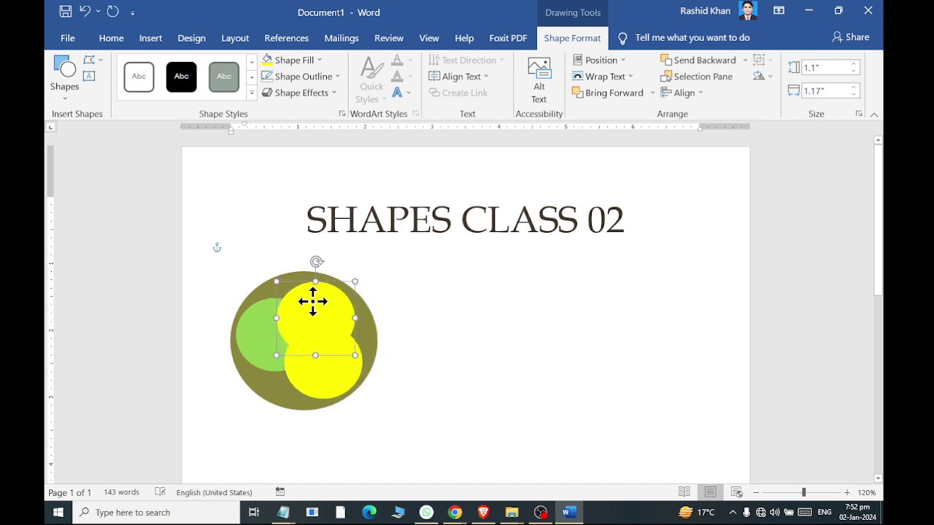
{"action": "left_click", "coordinate": [315, 60]}
{"action": "left_click", "coordinate": [340, 174]}
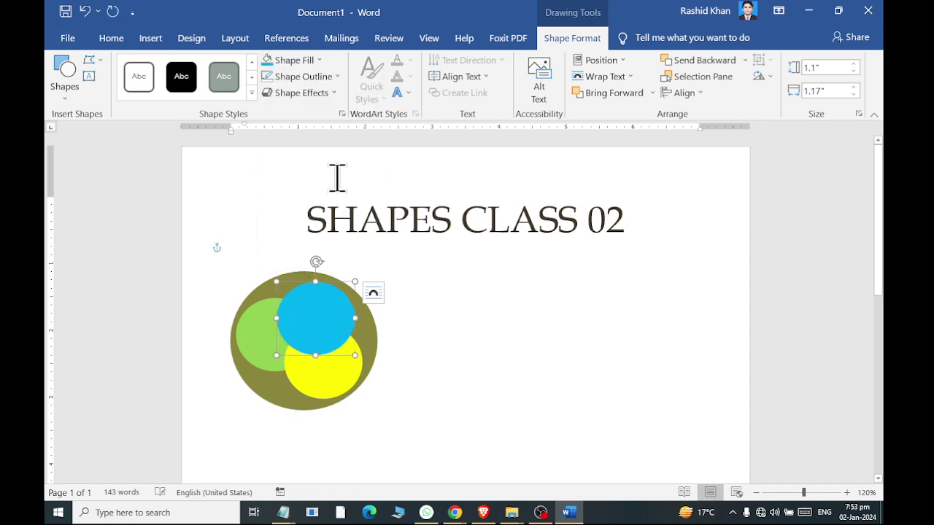
{"action": "left_click", "coordinate": [460, 336]}
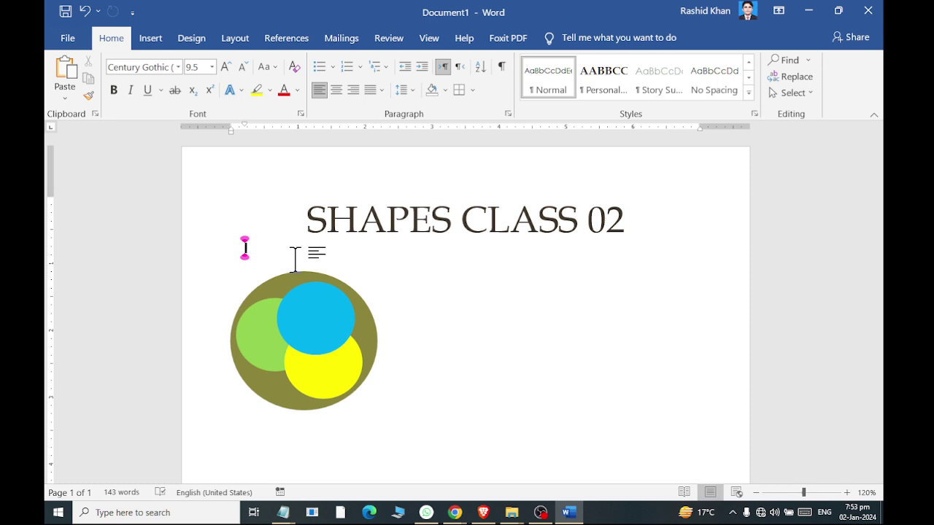
Try multi-selecting the blue, green, yellow and olive circles, clearing the selection twice.
{"action": "left_click", "coordinate": [321, 331]}
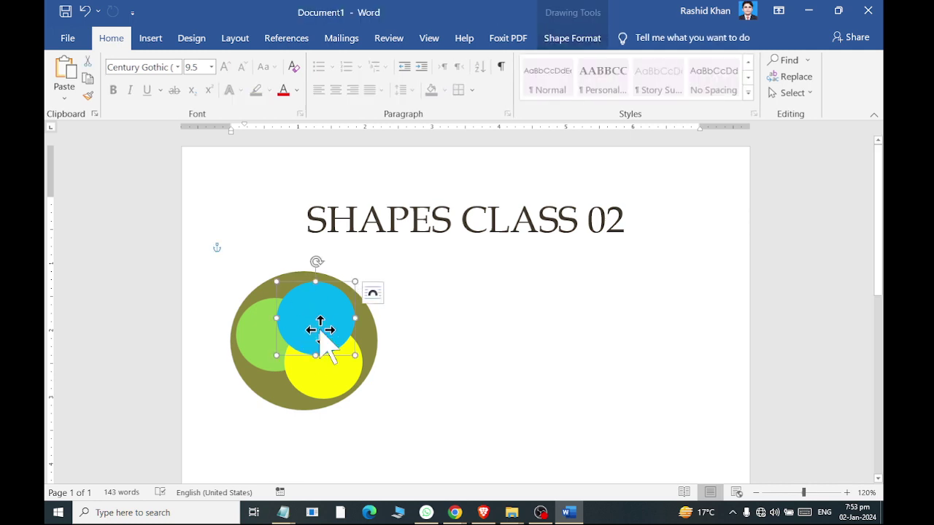
{"action": "left_click", "coordinate": [257, 338], "text": "shift"}
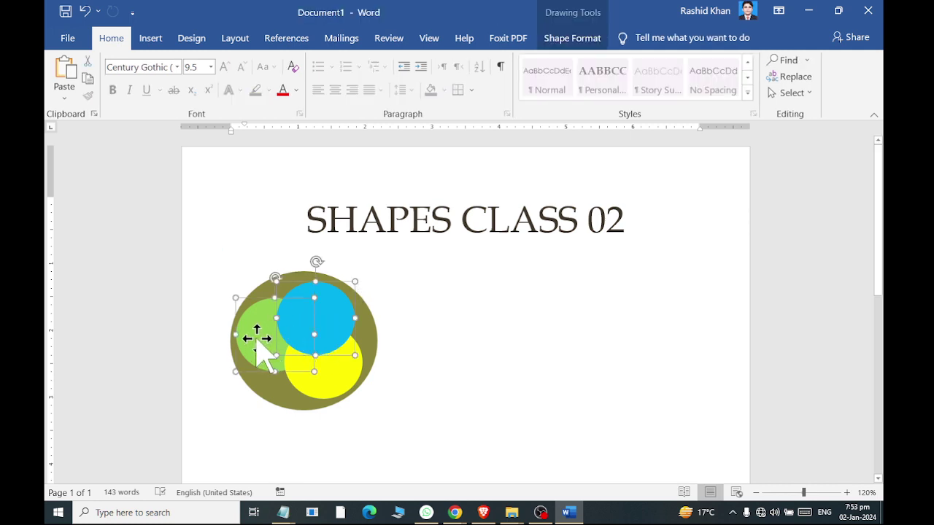
{"action": "left_click", "coordinate": [325, 387], "text": "shift"}
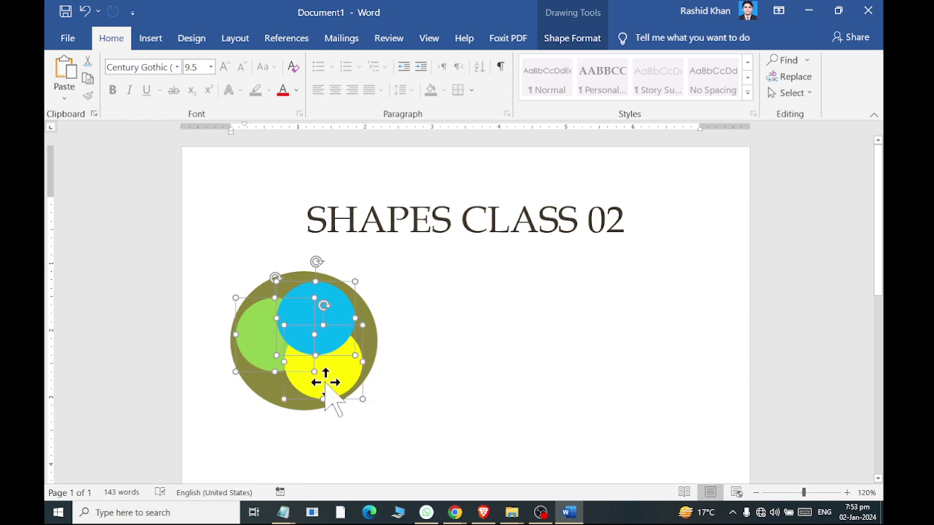
{"action": "left_click", "coordinate": [260, 387], "text": "shift"}
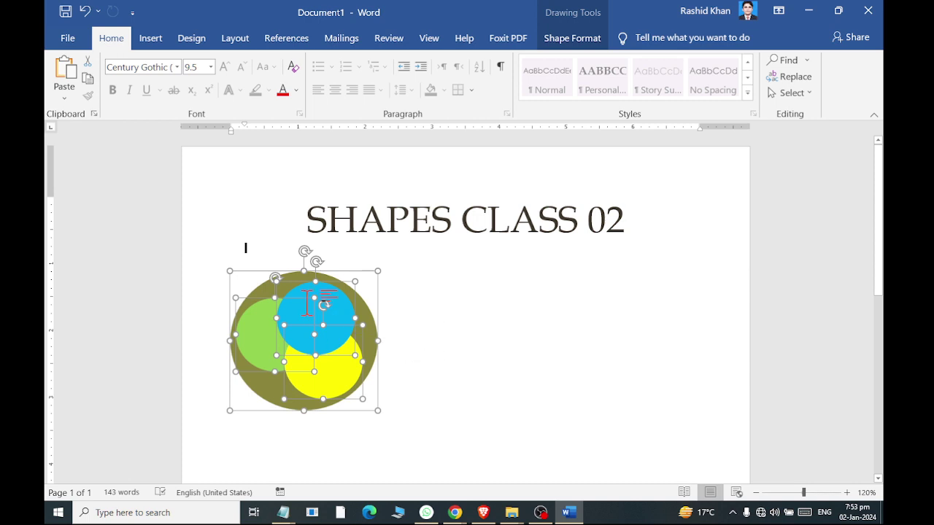
{"action": "left_click", "coordinate": [417, 304]}
{"action": "left_click", "coordinate": [321, 309]}
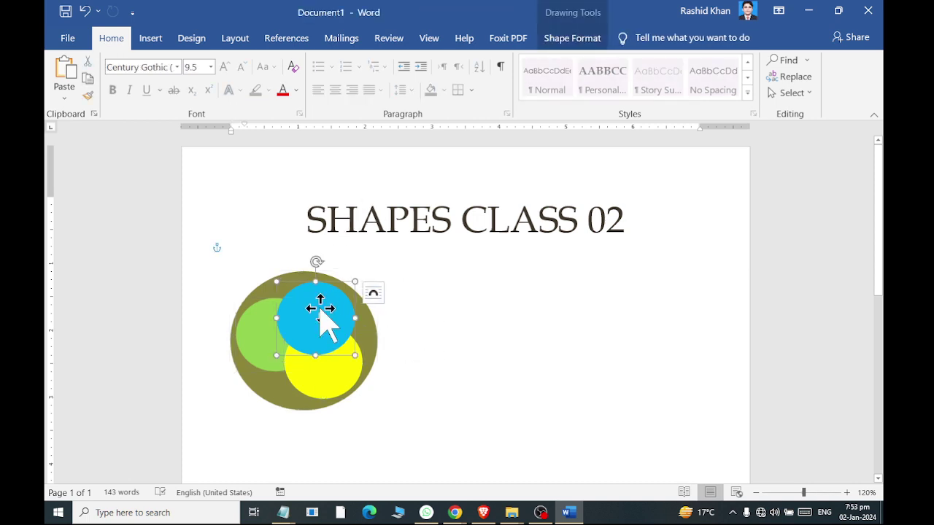
{"action": "left_click", "coordinate": [253, 318], "text": "shift"}
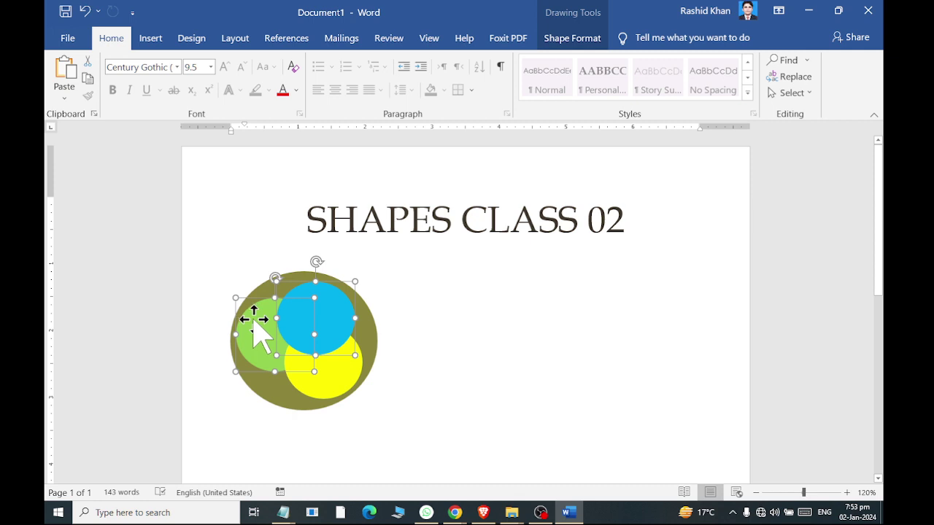
{"action": "left_click", "coordinate": [363, 288]}
Select the green, blue, yellow and olive circles together and show the Shape Format tab.
{"action": "left_click", "coordinate": [309, 323]}
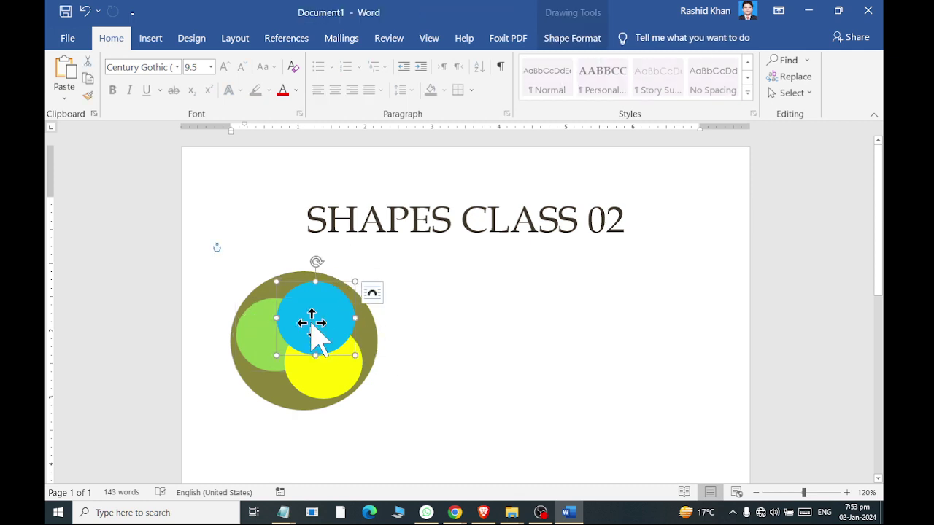
{"action": "left_click", "coordinate": [246, 335]}
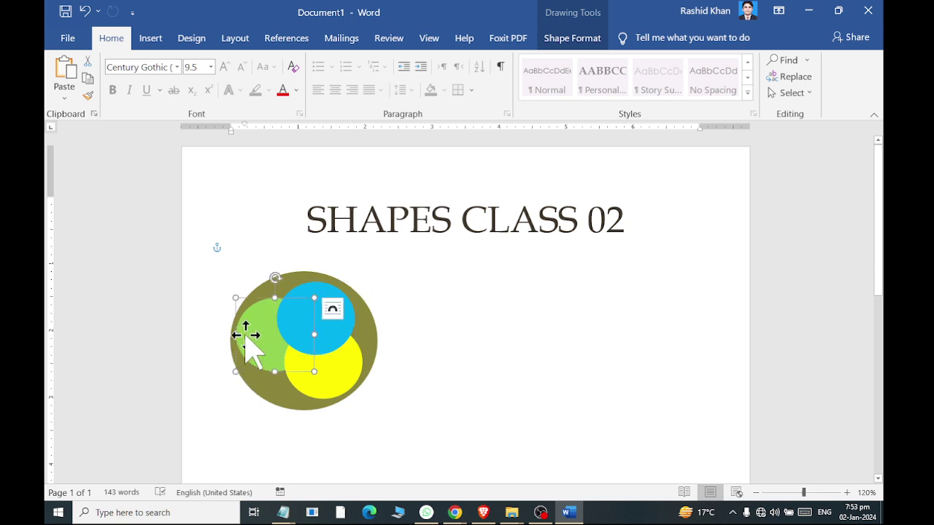
{"action": "left_click", "coordinate": [340, 334], "text": "shift"}
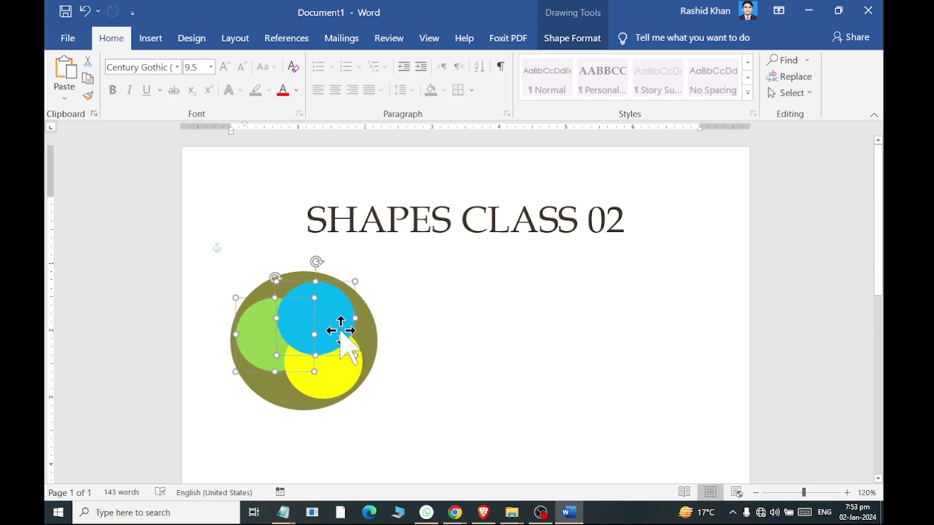
{"action": "left_click", "coordinate": [264, 394], "text": "shift"}
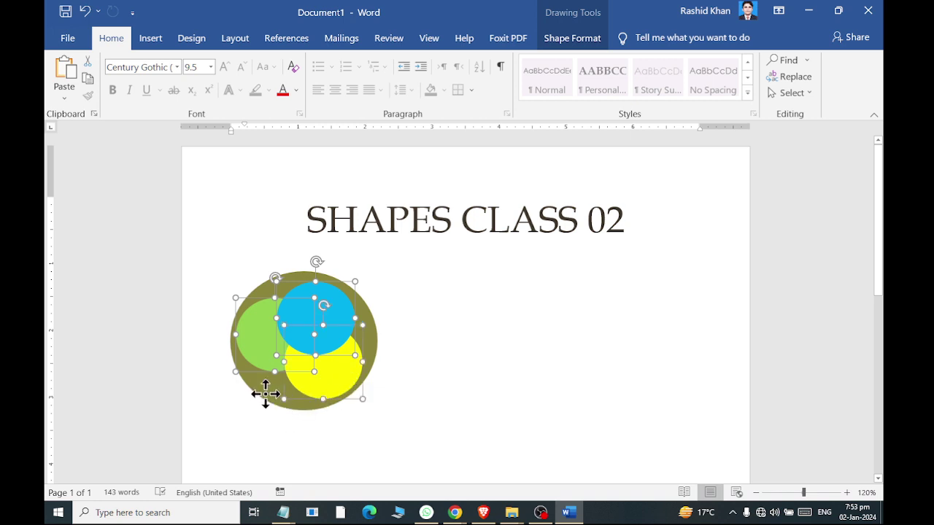
{"action": "left_click", "coordinate": [283, 410], "text": "shift"}
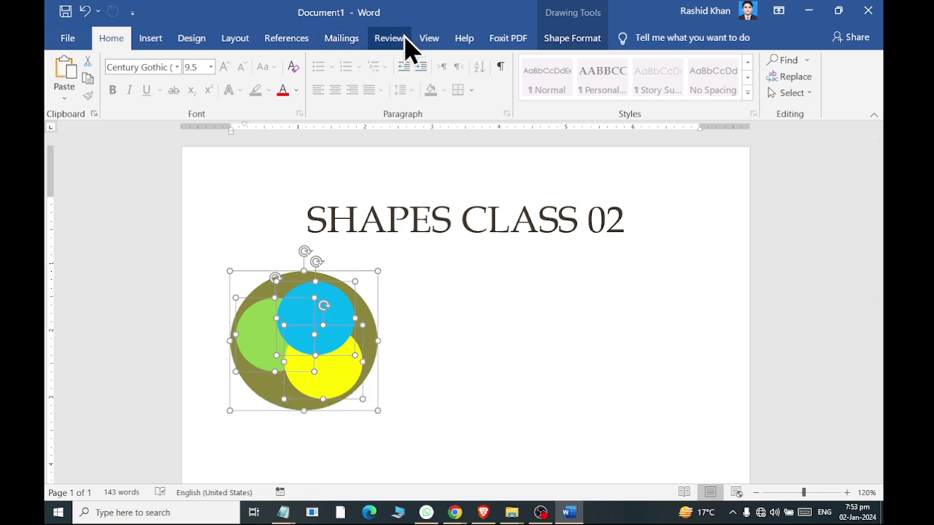
{"action": "left_click", "coordinate": [601, 44]}
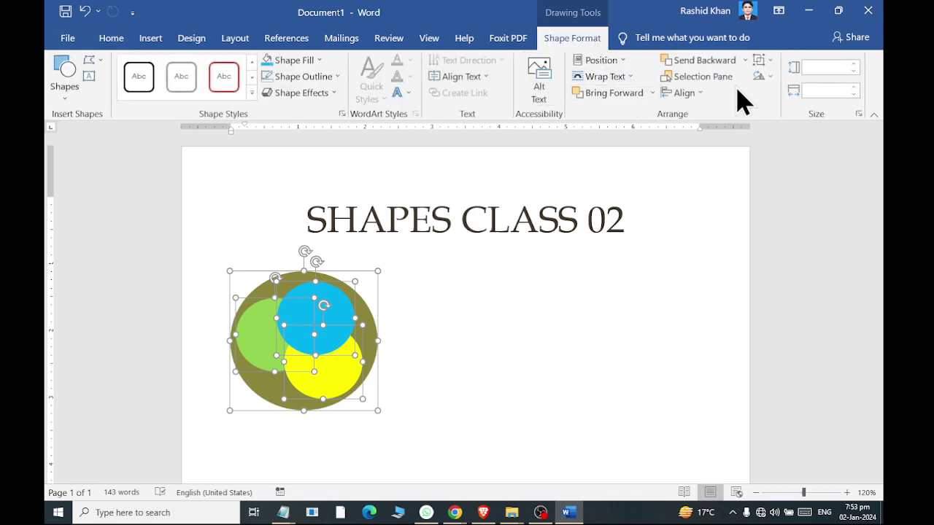
Group the four selected circles into a single 2.08" by 2.2" object.
{"action": "left_click", "coordinate": [770, 66]}
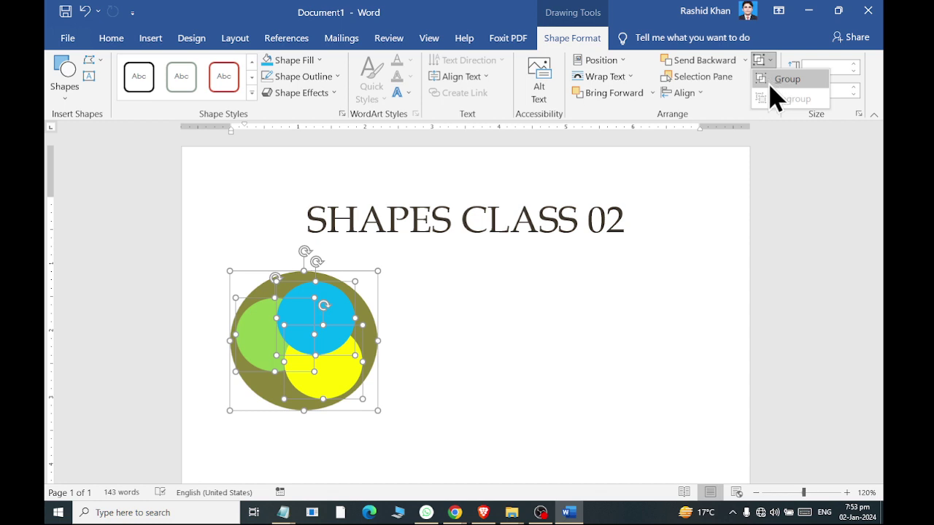
{"action": "left_click", "coordinate": [316, 321]}
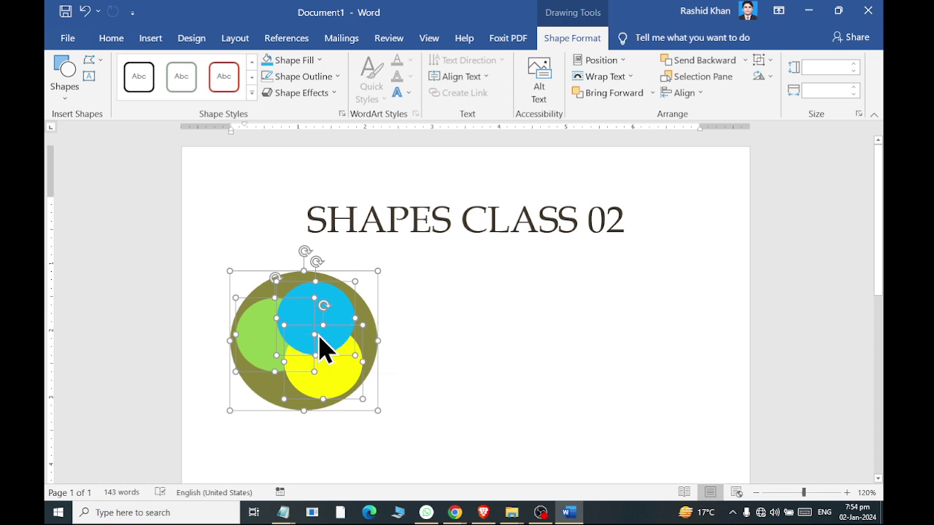
{"action": "right_click", "coordinate": [320, 335]}
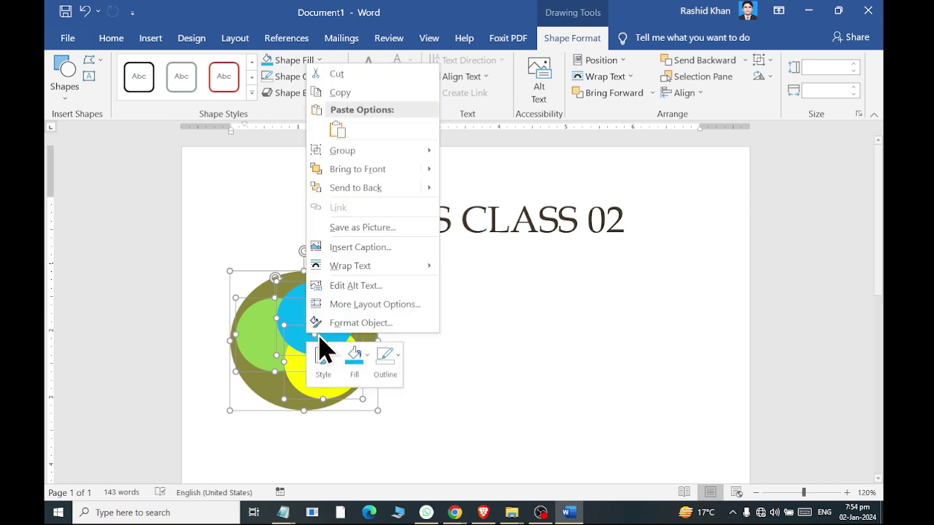
{"action": "mouse_move", "coordinate": [378, 154]}
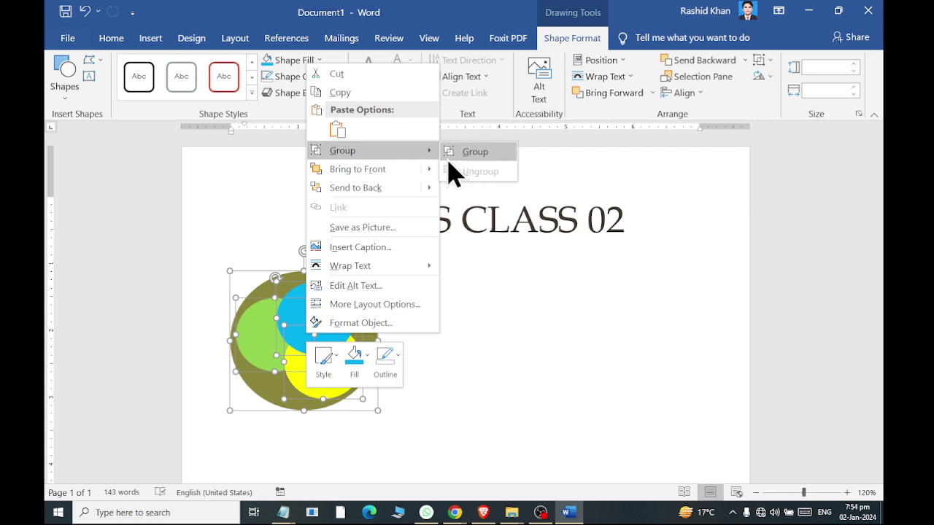
{"action": "left_click", "coordinate": [501, 152]}
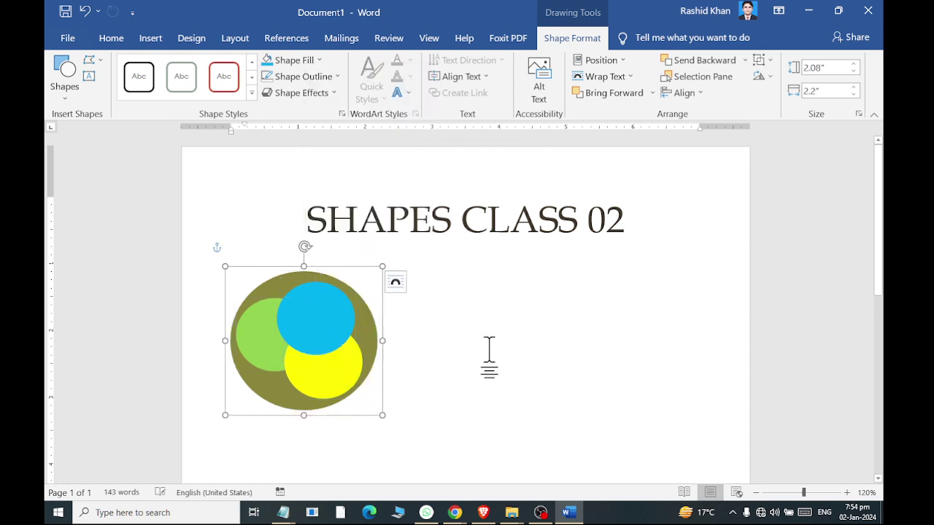
{"action": "left_click", "coordinate": [489, 350]}
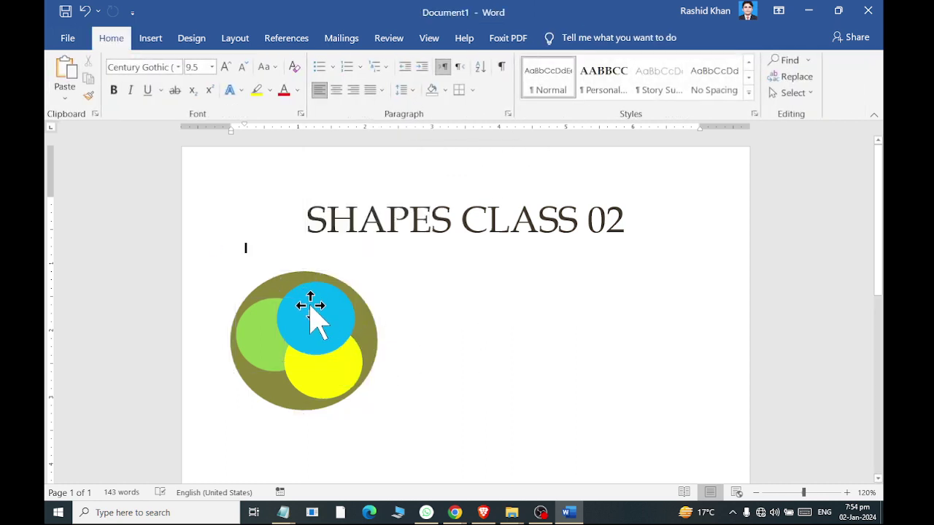
Shrink the grouped circle design and position it left of the SHAPES CLASS 02 title.
{"action": "mouse_move", "coordinate": [305, 299]}
{"action": "left_mouse_down"}
{"action": "mouse_move", "coordinate": [387, 295]}
{"action": "mouse_move", "coordinate": [376, 373]}
{"action": "left_mouse_up"}
{"action": "left_click_drag", "start_coordinate": [490, 434], "coordinate": [410, 368]}
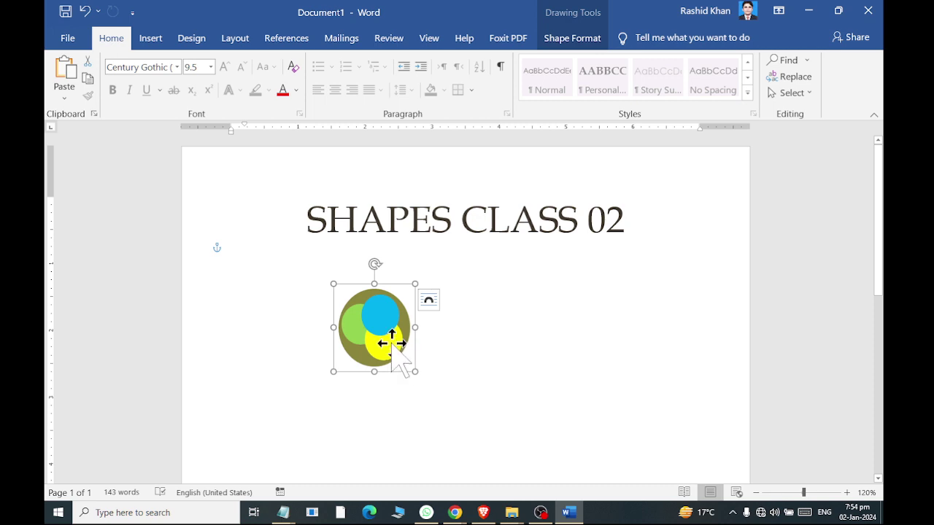
{"action": "left_click_drag", "start_coordinate": [392, 343], "coordinate": [276, 220]}
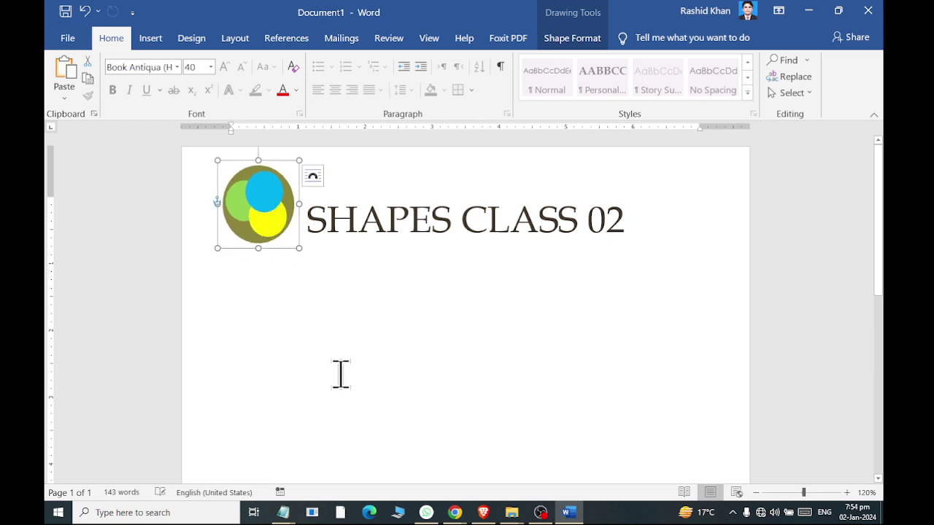
{"action": "left_click", "coordinate": [565, 318]}
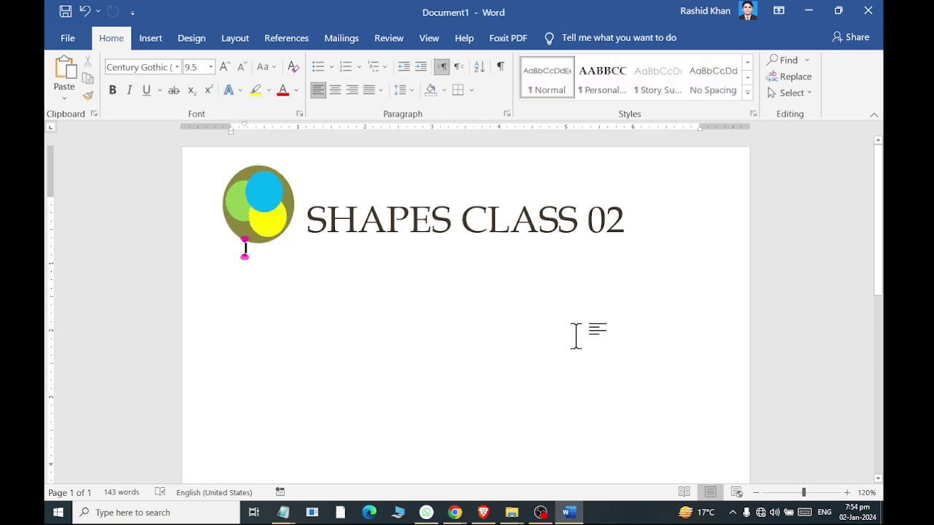
Draw a 1.63" grey circle below the logo and place a copy to its right.
{"action": "left_click", "coordinate": [149, 41]}
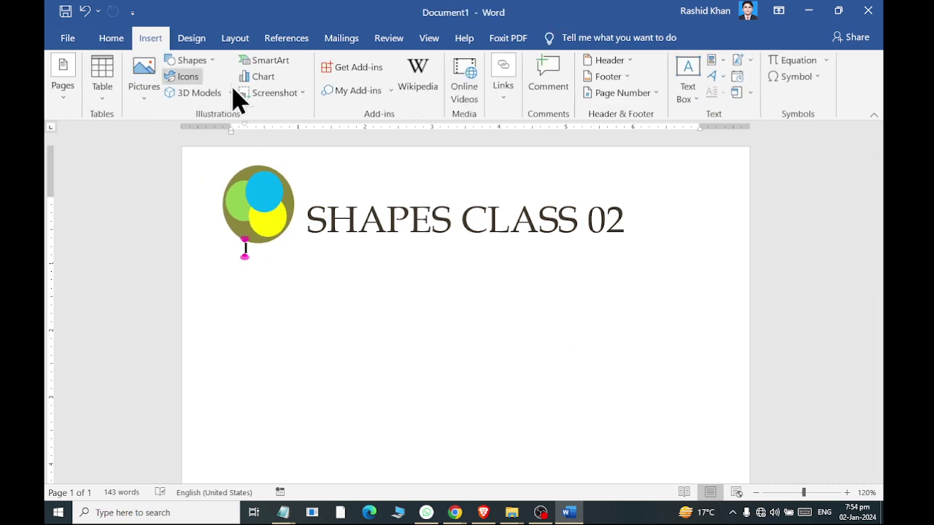
{"action": "left_click", "coordinate": [211, 62]}
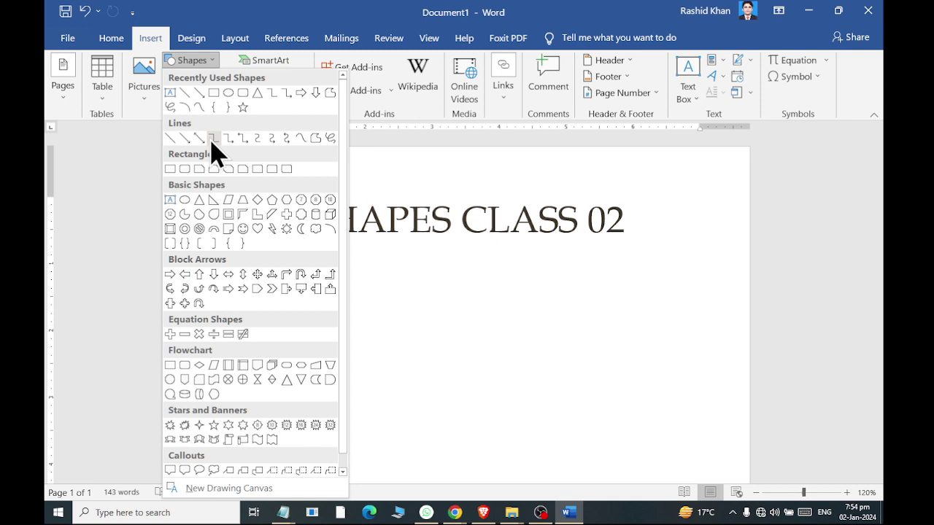
{"action": "left_click", "coordinate": [190, 61]}
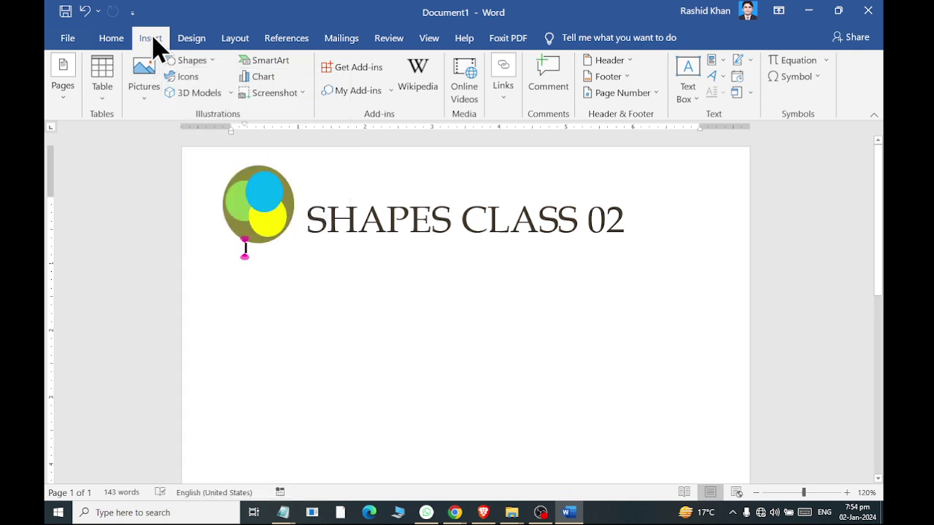
{"action": "left_click", "coordinate": [191, 66]}
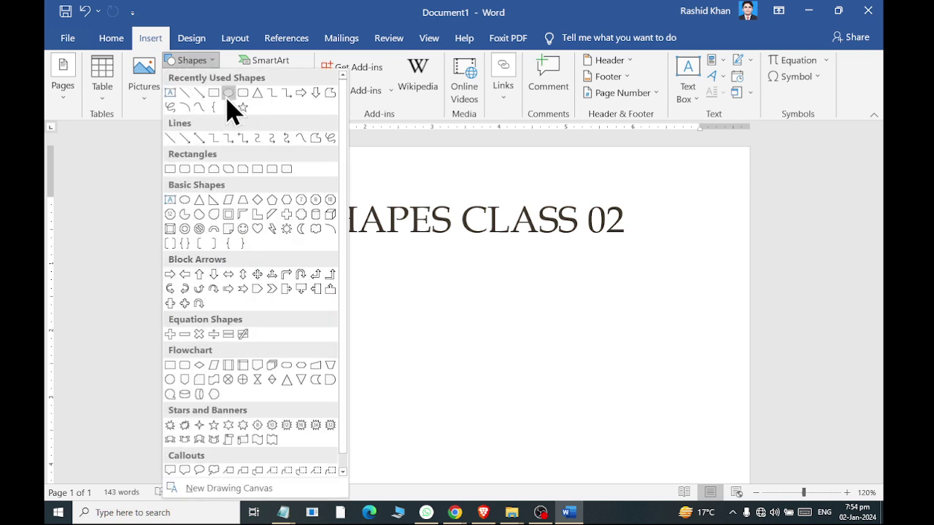
{"action": "left_click", "coordinate": [228, 93]}
{"action": "mouse_move", "coordinate": [297, 299]}
{"action": "left_mouse_down"}
{"action": "mouse_move", "coordinate": [414, 413]}
{"action": "mouse_move", "coordinate": [406, 409]}
{"action": "left_mouse_up"}
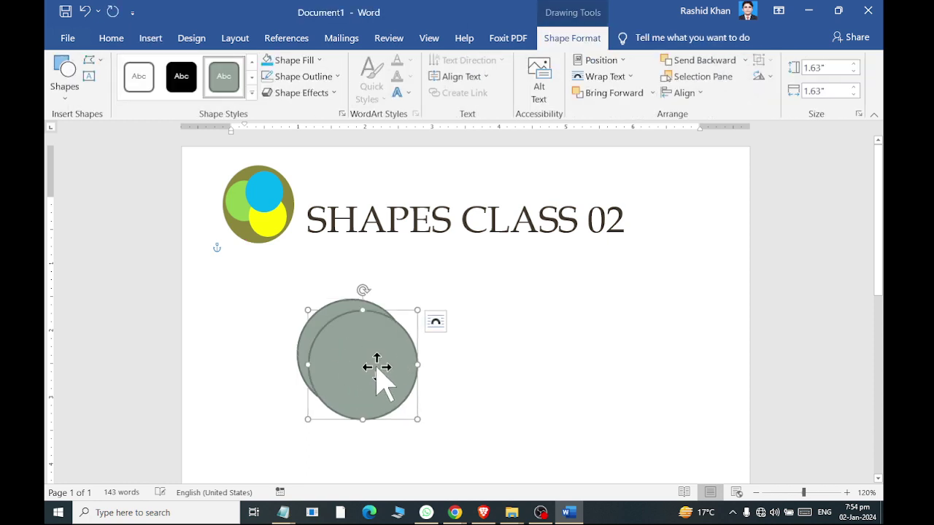
{"action": "left_click_drag", "start_coordinate": [343, 353], "coordinate": [487, 339]}
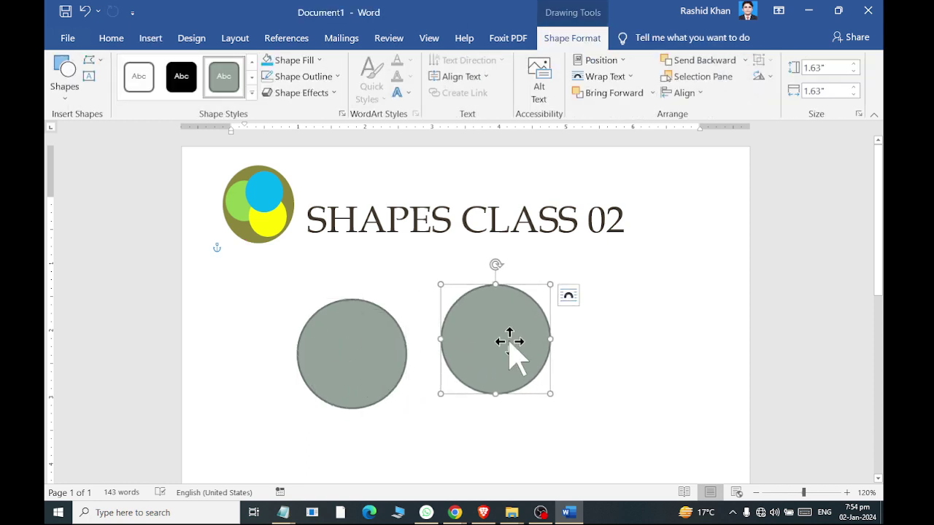
Add a bold 48 pt letter R as text inside the right circle.
{"action": "right_click", "coordinate": [509, 343]}
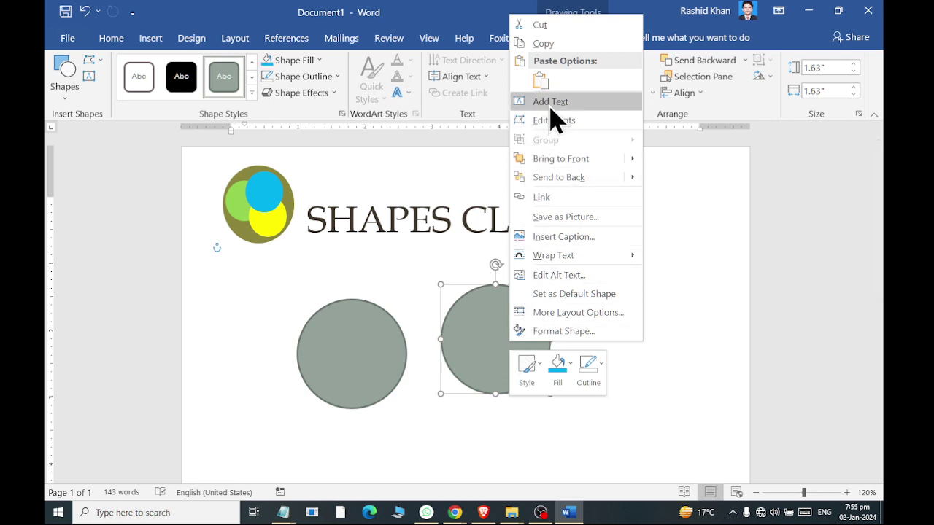
{"action": "left_click", "coordinate": [551, 108]}
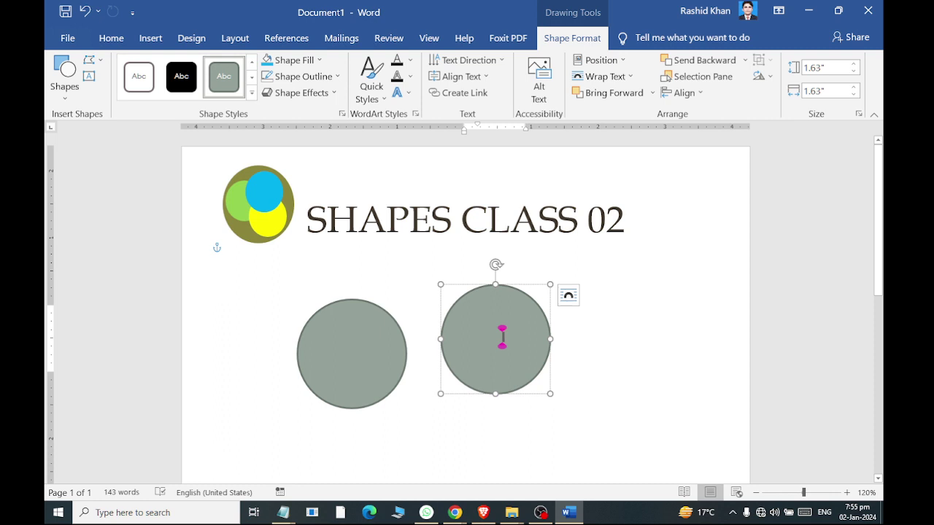
{"action": "type", "text": "R"}
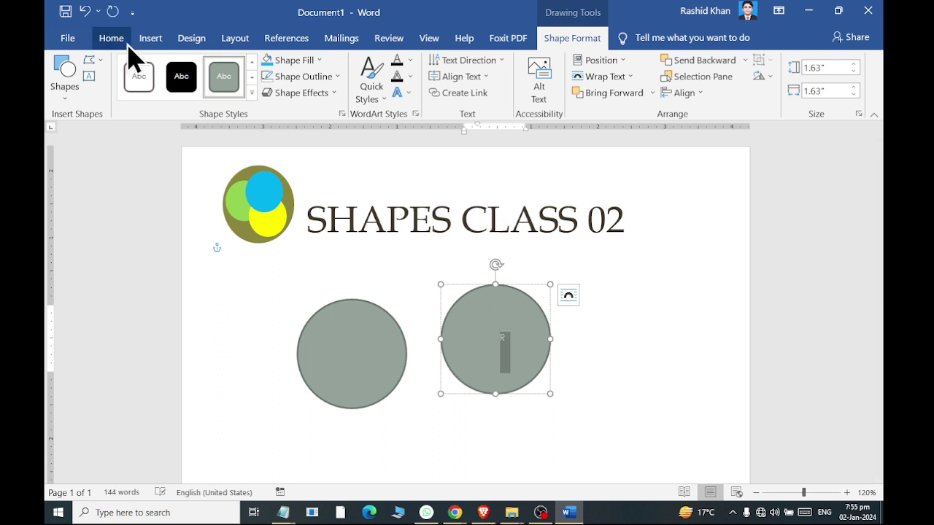
{"action": "left_click", "coordinate": [116, 38]}
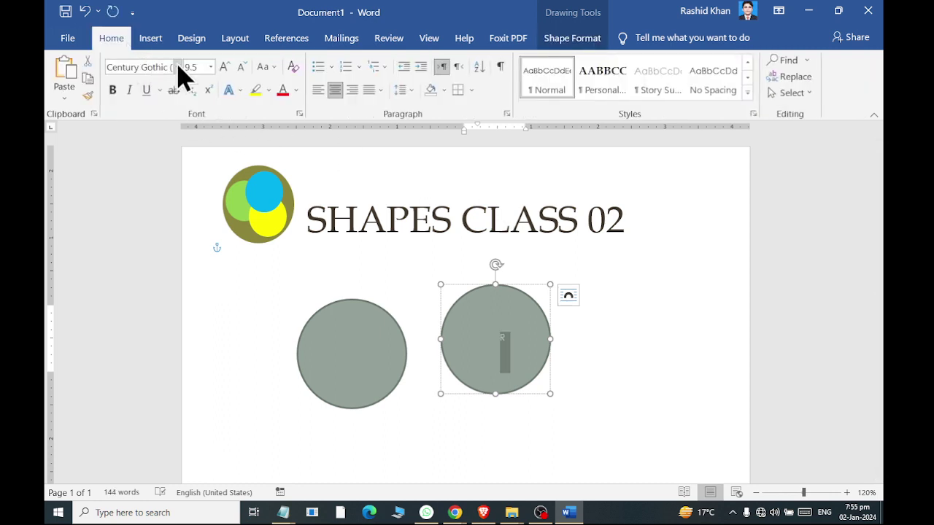
{"action": "left_click", "coordinate": [224, 66]}
{"action": "left_click", "coordinate": [224, 66]}
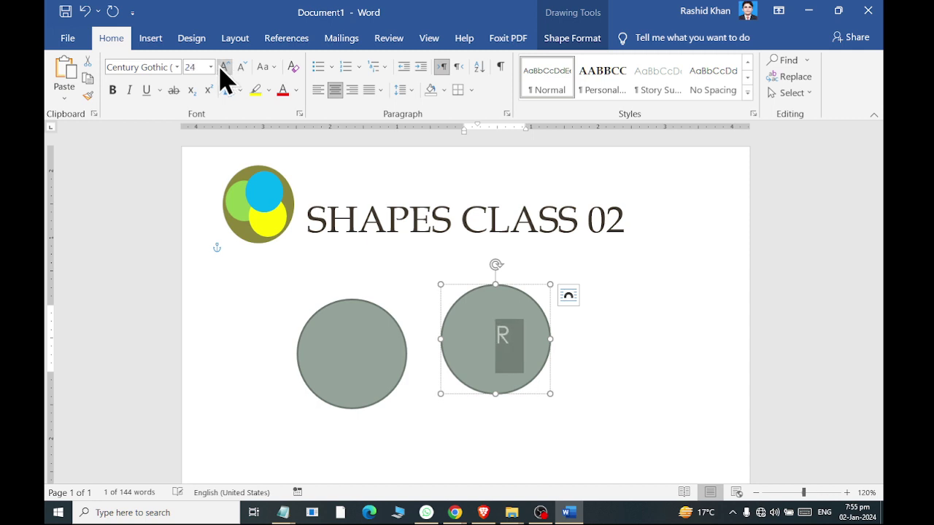
{"action": "left_click", "coordinate": [224, 67]}
{"action": "left_click", "coordinate": [112, 90]}
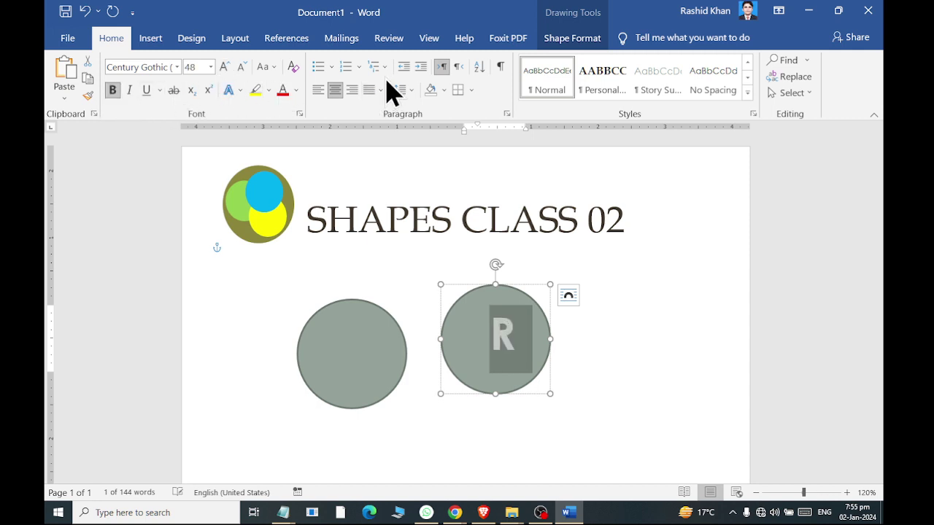
{"action": "left_click", "coordinate": [506, 396]}
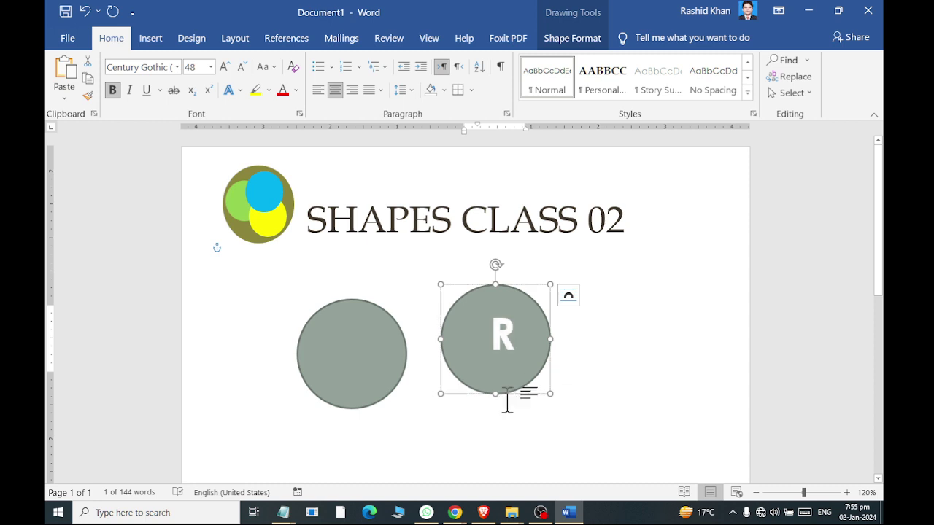
Shrink the R circle, adjust its line spacing, and nudge it slightly lower.
{"action": "left_click_drag", "start_coordinate": [549, 392], "coordinate": [520, 363]}
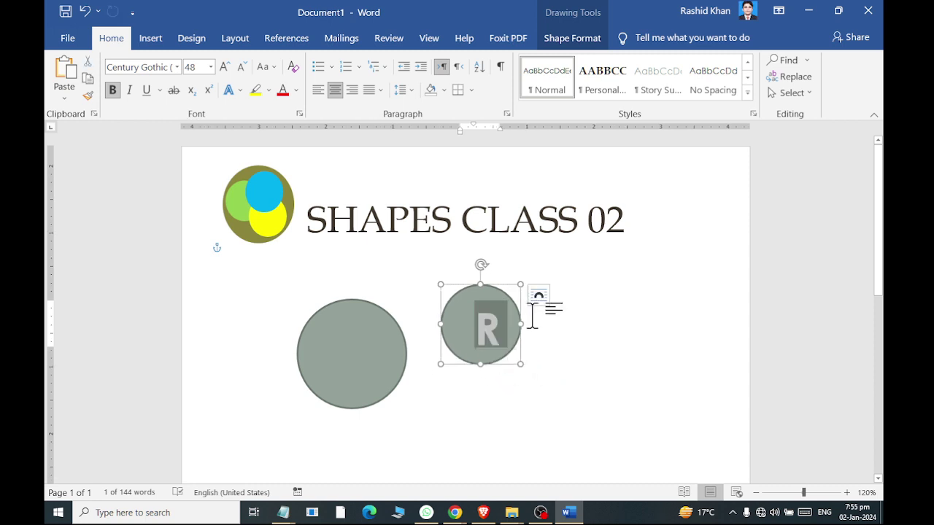
{"action": "left_click", "coordinate": [410, 91]}
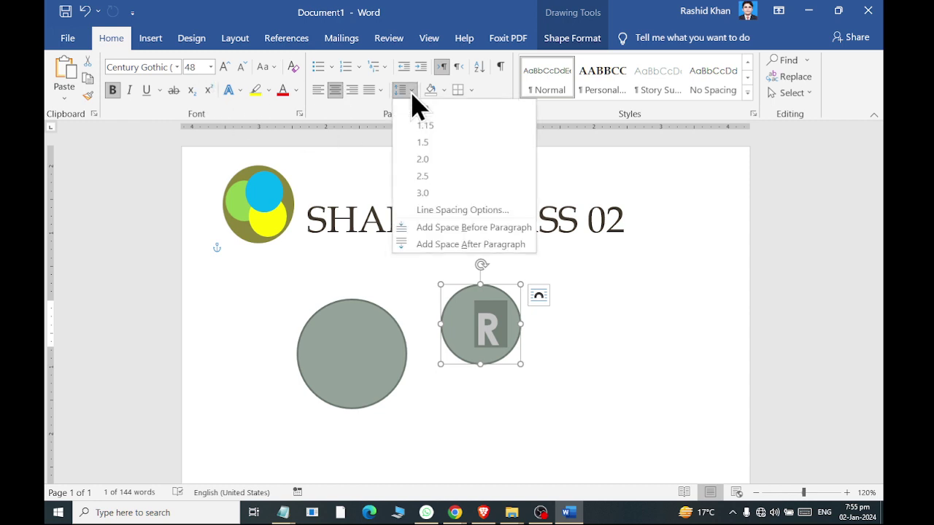
{"action": "left_click", "coordinate": [419, 120]}
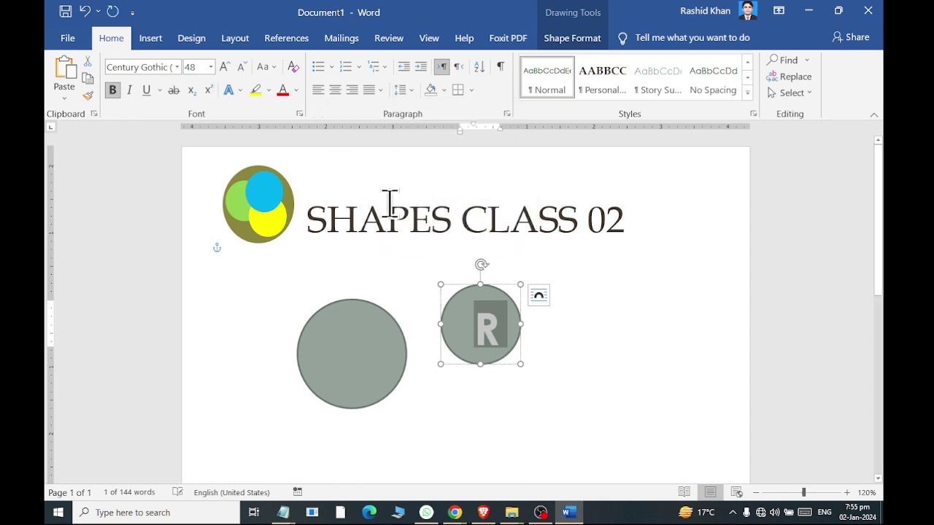
{"action": "left_click", "coordinate": [453, 263]}
{"action": "left_click_drag", "start_coordinate": [517, 321], "coordinate": [515, 338]}
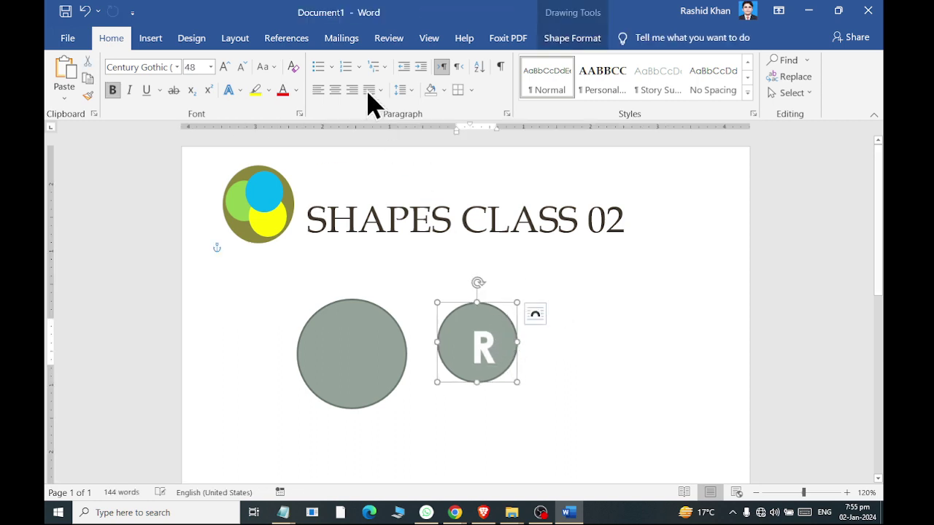
Give the R circle no fill and centre it over the larger grey circle.
{"action": "left_click", "coordinate": [571, 38]}
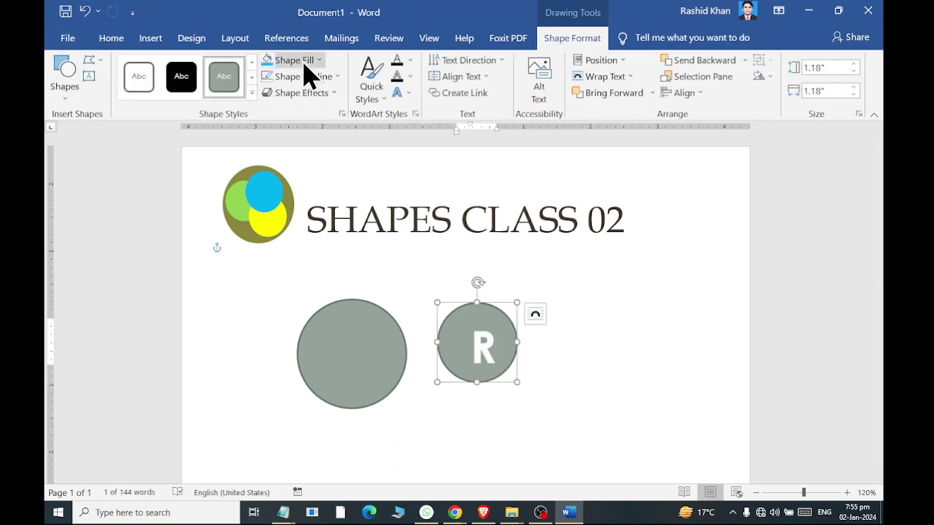
{"action": "left_click", "coordinate": [295, 61]}
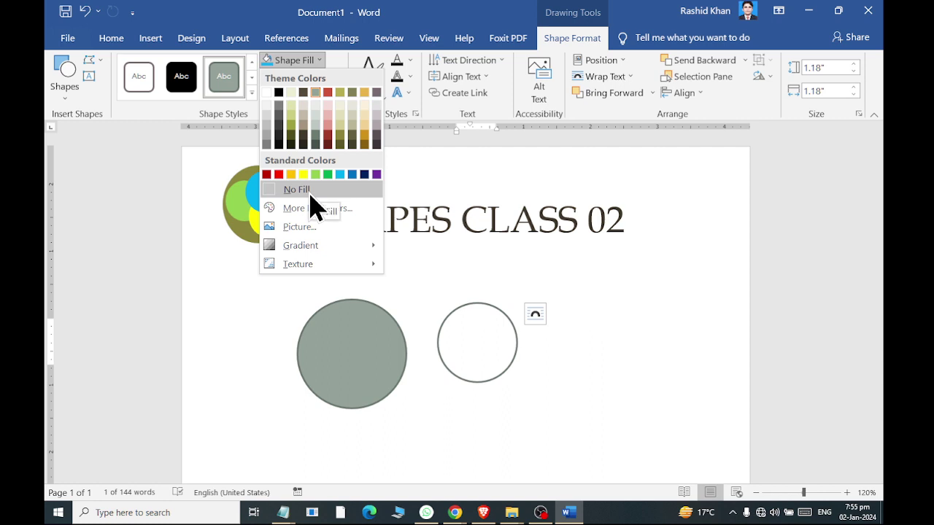
{"action": "left_click", "coordinate": [311, 194]}
{"action": "left_click_drag", "start_coordinate": [512, 358], "coordinate": [379, 359]}
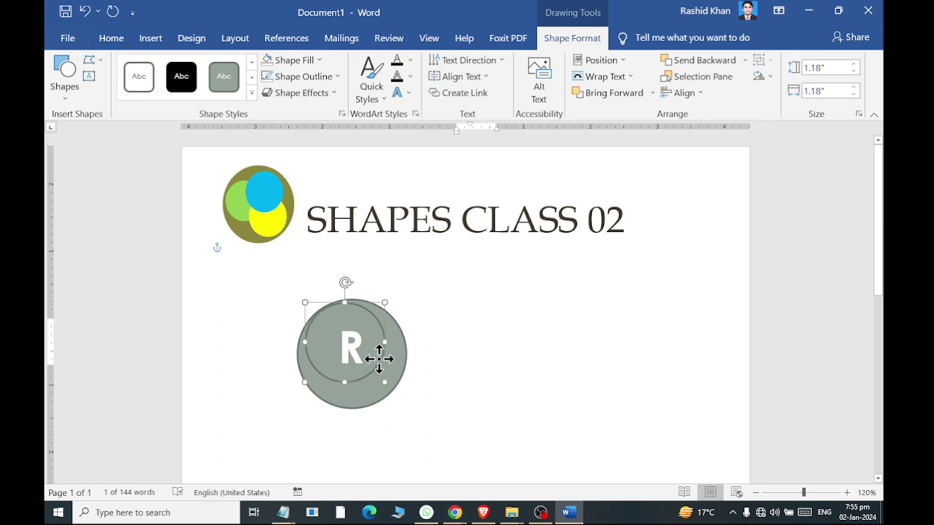
{"action": "left_click_drag", "start_coordinate": [379, 358], "coordinate": [386, 370]}
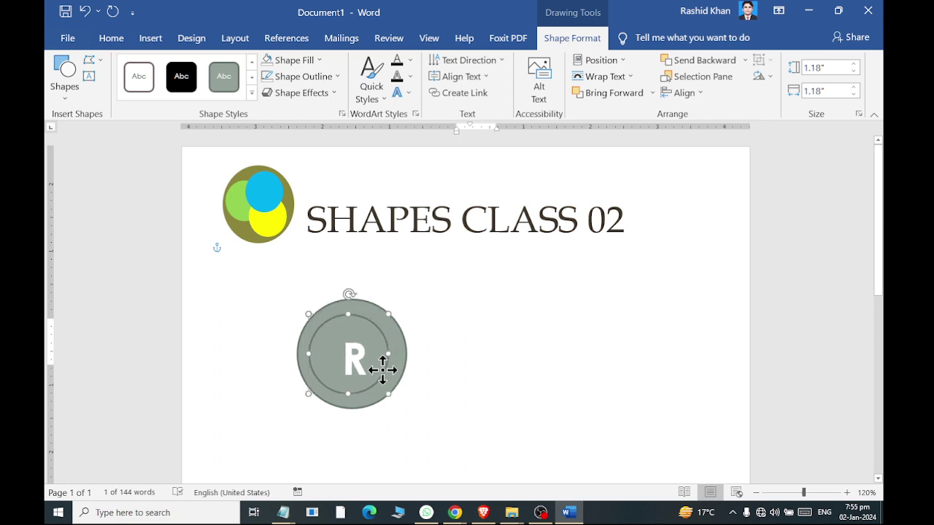
Remove the outline from the R circle.
{"action": "left_click", "coordinate": [303, 92]}
{"action": "left_click", "coordinate": [305, 77]}
{"action": "left_click", "coordinate": [305, 76]}
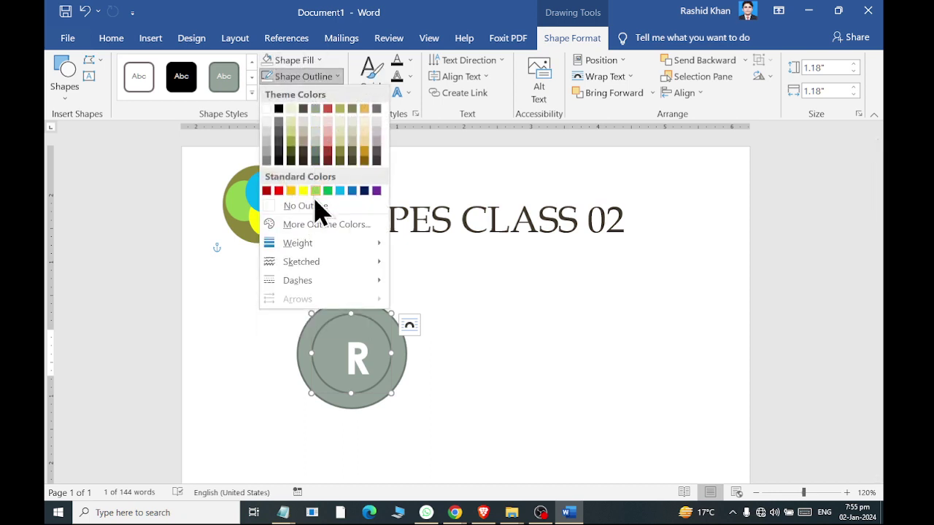
{"action": "left_click", "coordinate": [311, 208]}
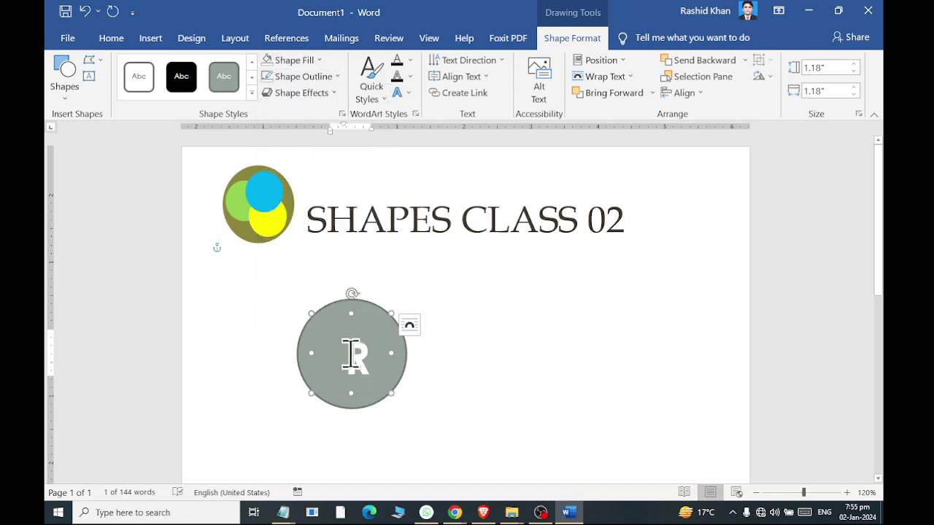
Give the R the black-fill gold-outline text effect at 80 pt and enlarge its text box.
{"action": "double_click", "coordinate": [363, 353]}
{"action": "left_click", "coordinate": [111, 38]}
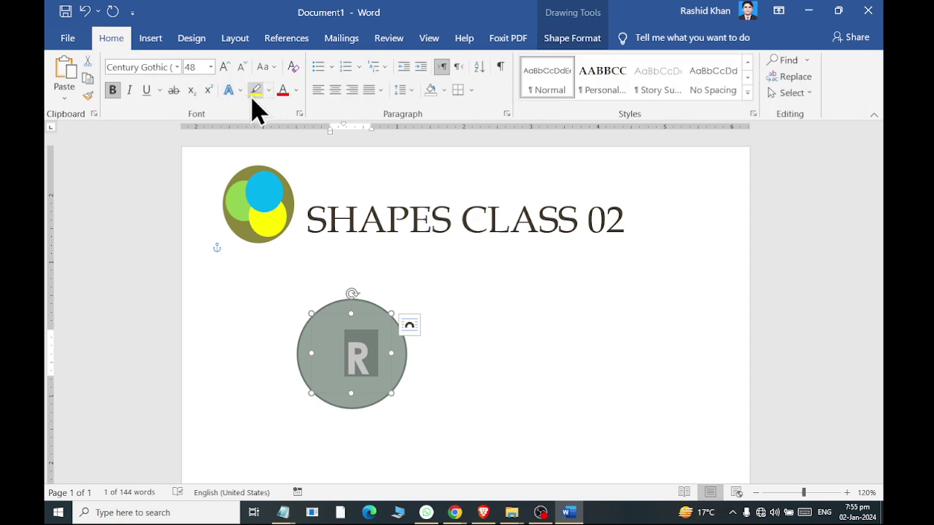
{"action": "left_click", "coordinate": [239, 90]}
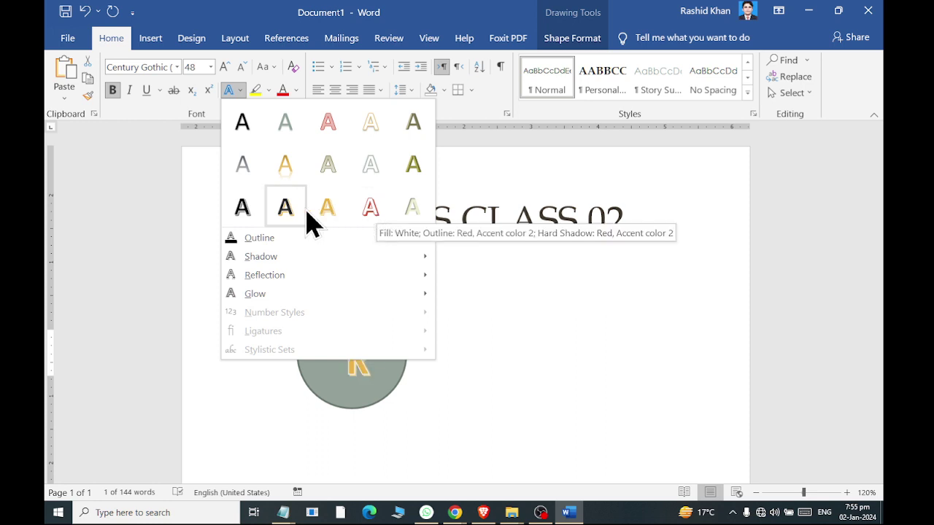
{"action": "left_click", "coordinate": [283, 212]}
{"action": "left_click", "coordinate": [224, 67]}
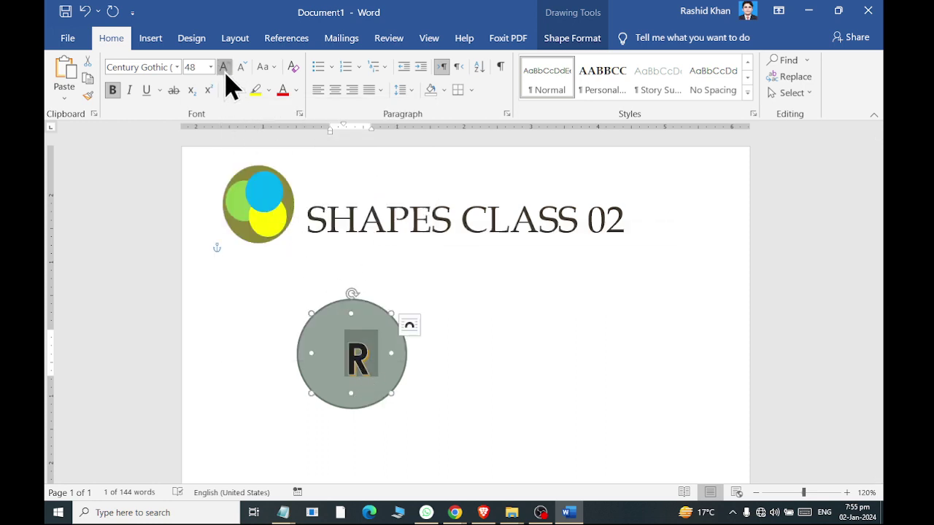
{"action": "left_click", "coordinate": [224, 67]}
{"action": "left_click", "coordinate": [224, 66]}
{"action": "left_click", "coordinate": [224, 67]}
{"action": "left_click", "coordinate": [224, 66]}
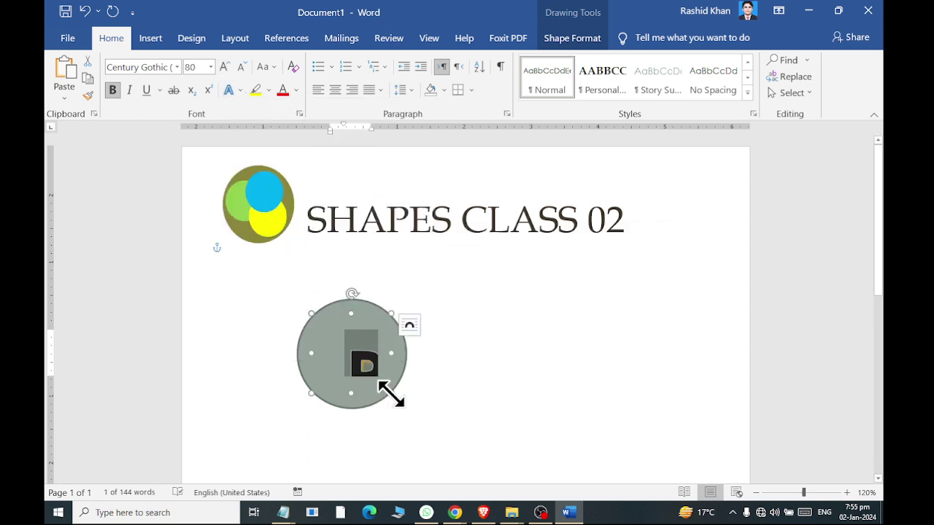
{"action": "mouse_move", "coordinate": [391, 394]}
{"action": "left_mouse_down"}
{"action": "mouse_move", "coordinate": [411, 425]}
{"action": "mouse_move", "coordinate": [360, 398]}
{"action": "left_mouse_up"}
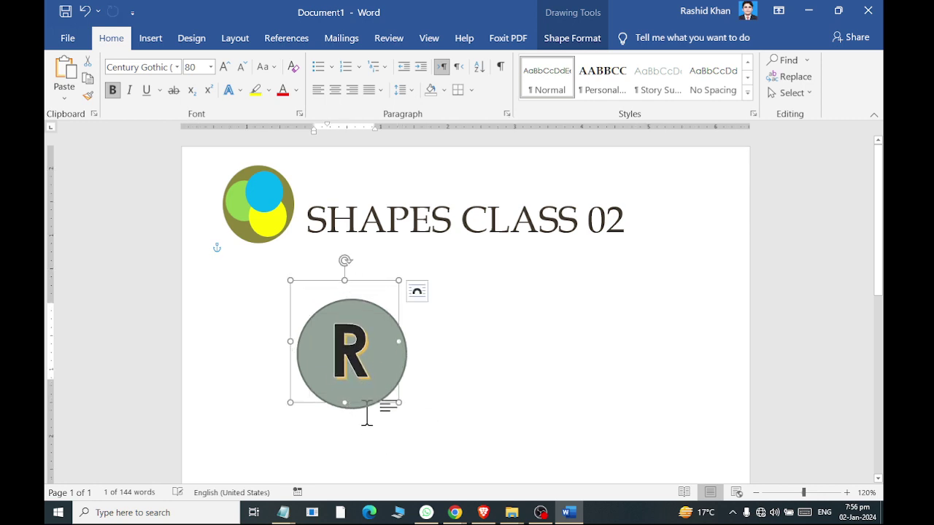
Group the R text box with the grey circle.
{"action": "left_click", "coordinate": [351, 407], "text": "shift"}
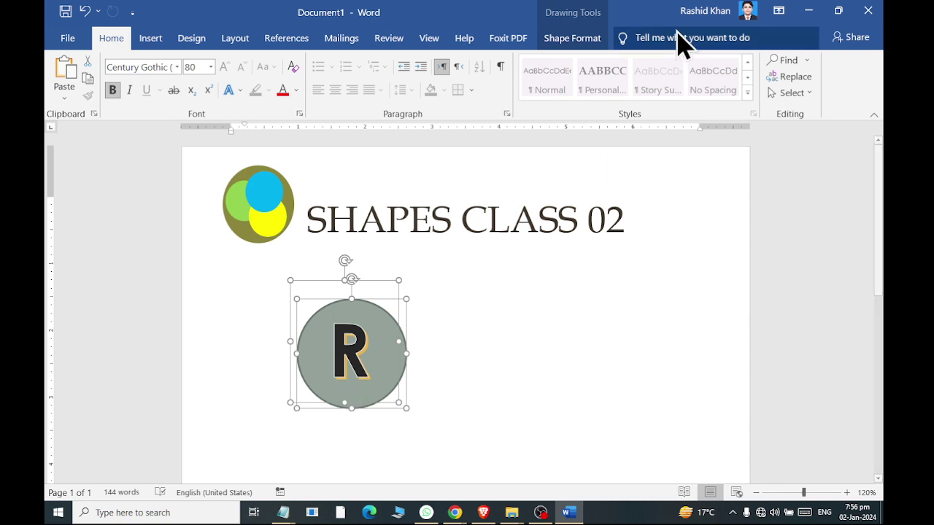
{"action": "left_click", "coordinate": [574, 44]}
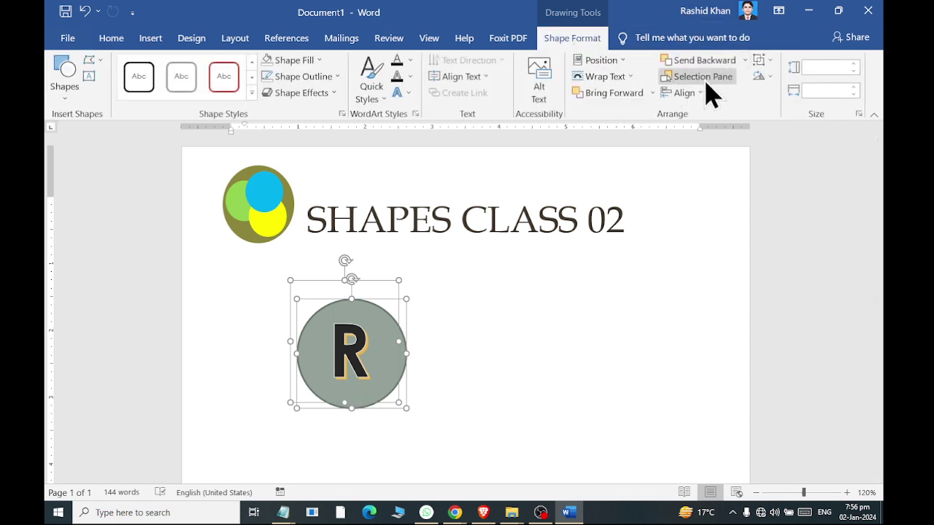
{"action": "left_click", "coordinate": [764, 64]}
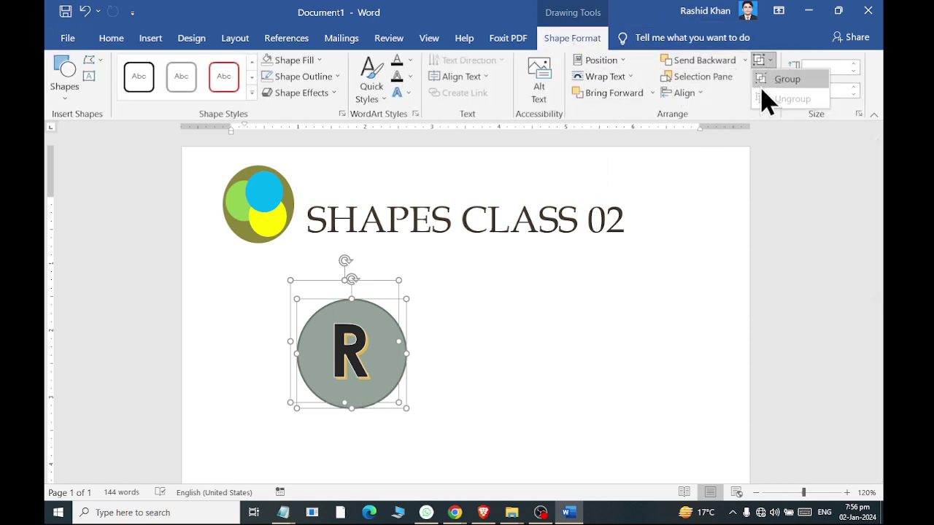
{"action": "left_click", "coordinate": [781, 78]}
Enlarge the grouped R badge and place it beside the SHAPES CLASS 02 title.
{"action": "left_click", "coordinate": [488, 394]}
{"action": "left_click", "coordinate": [378, 398]}
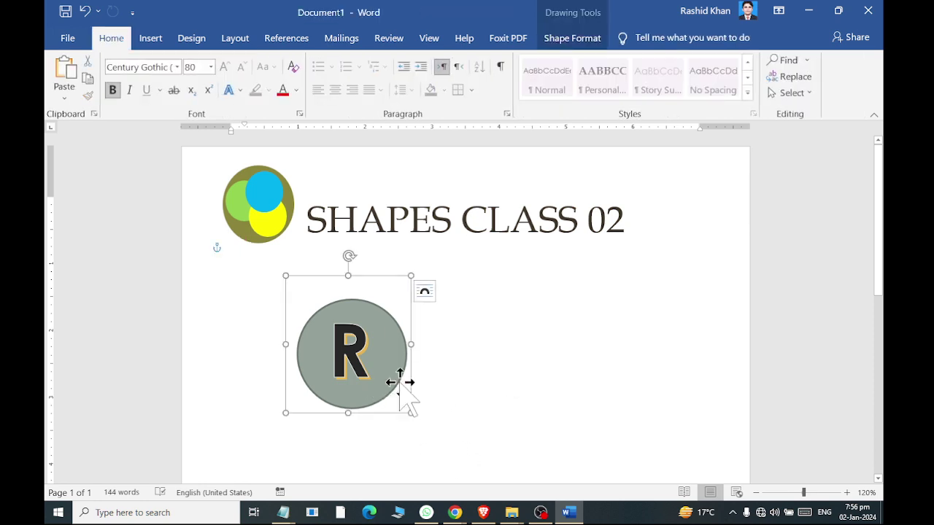
{"action": "mouse_move", "coordinate": [411, 413]}
{"action": "left_mouse_down"}
{"action": "mouse_move", "coordinate": [387, 407]}
{"action": "mouse_move", "coordinate": [678, 335]}
{"action": "mouse_move", "coordinate": [705, 258]}
{"action": "left_mouse_up"}
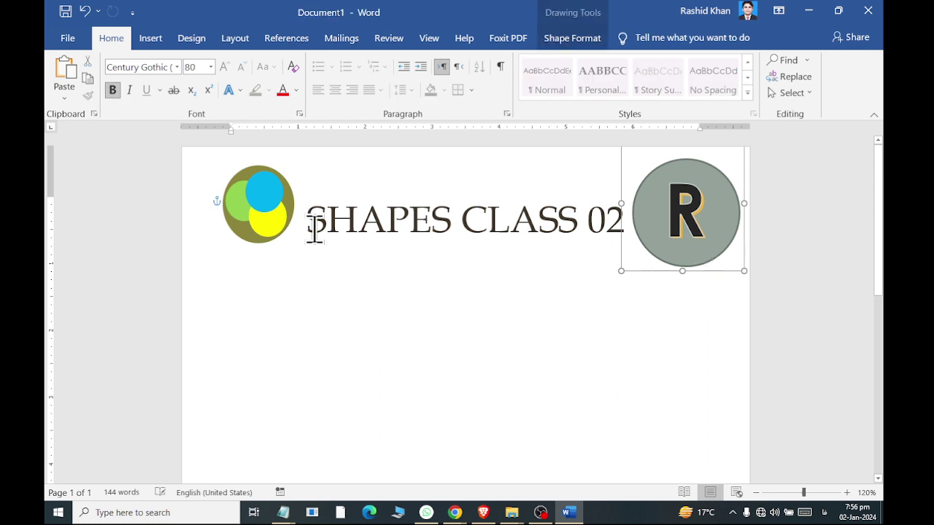
Check that the coloured-circles logo is grouped, leaving it unchanged.
{"action": "left_click", "coordinate": [243, 228]}
{"action": "right_click", "coordinate": [246, 229]}
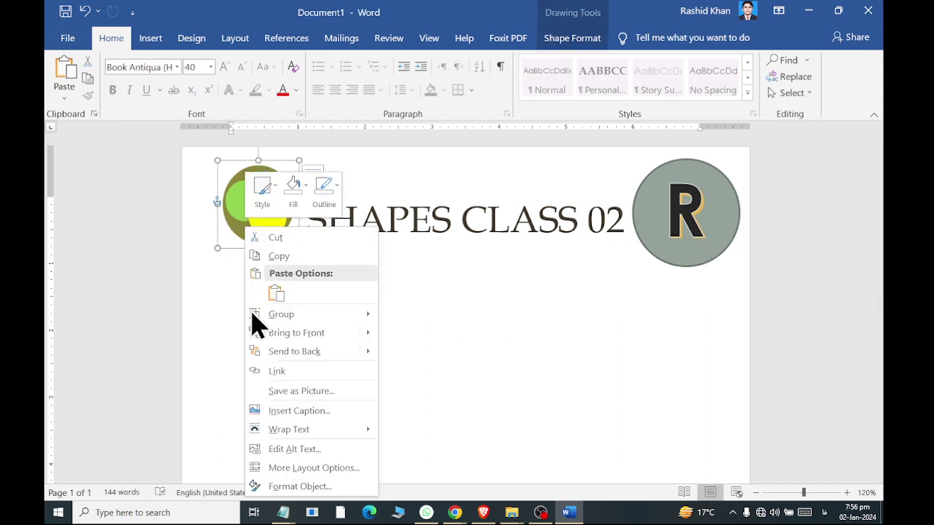
{"action": "mouse_move", "coordinate": [271, 321]}
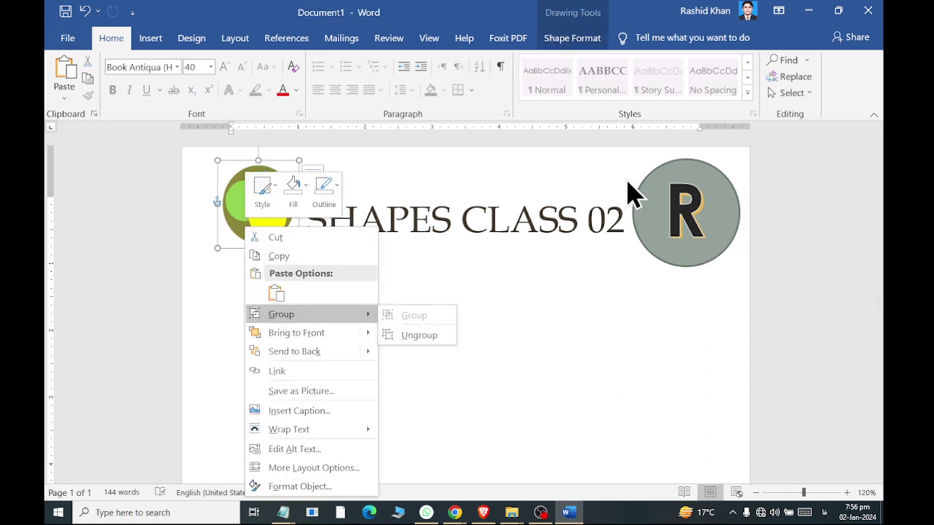
{"action": "left_click", "coordinate": [584, 40]}
{"action": "left_click", "coordinate": [762, 60]}
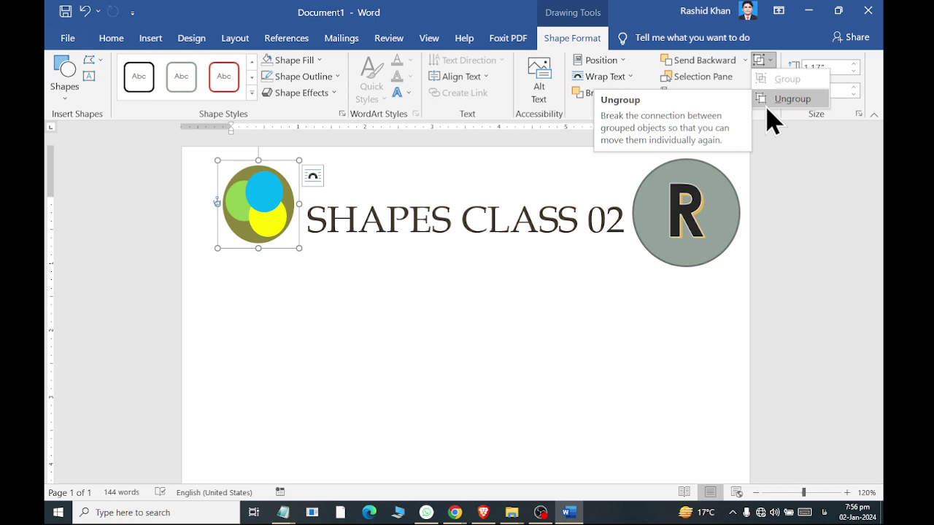
{"action": "key", "text": "Escape"}
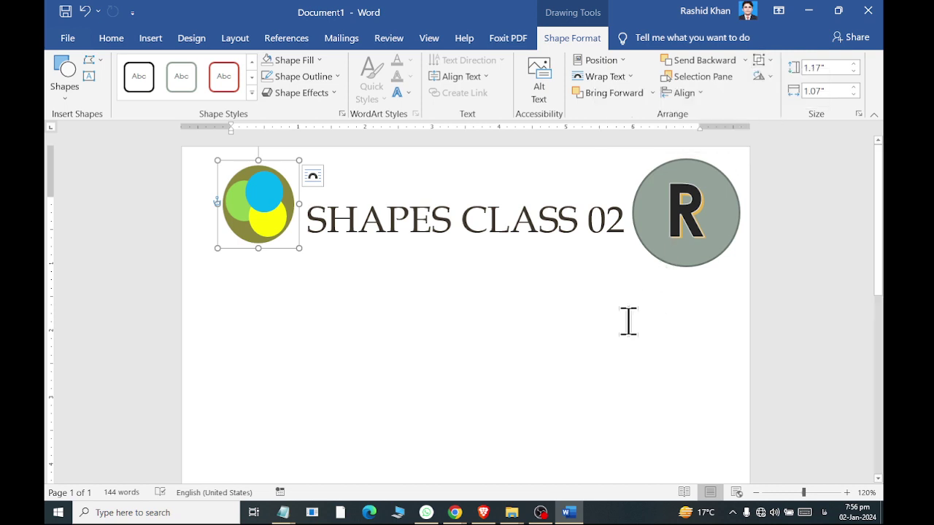
Start a new line below the header and bring up the Shapes gallery.
{"action": "left_click", "coordinate": [458, 321]}
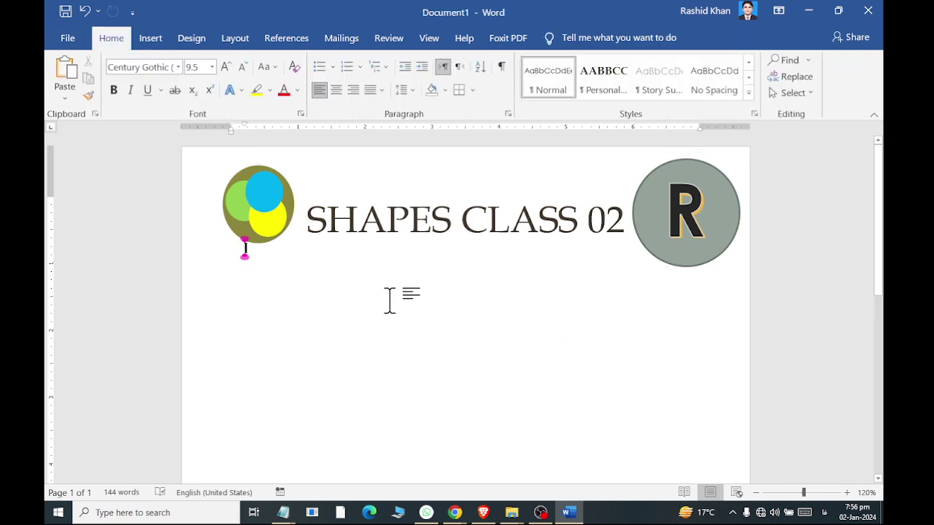
{"action": "key", "text": "Return"}
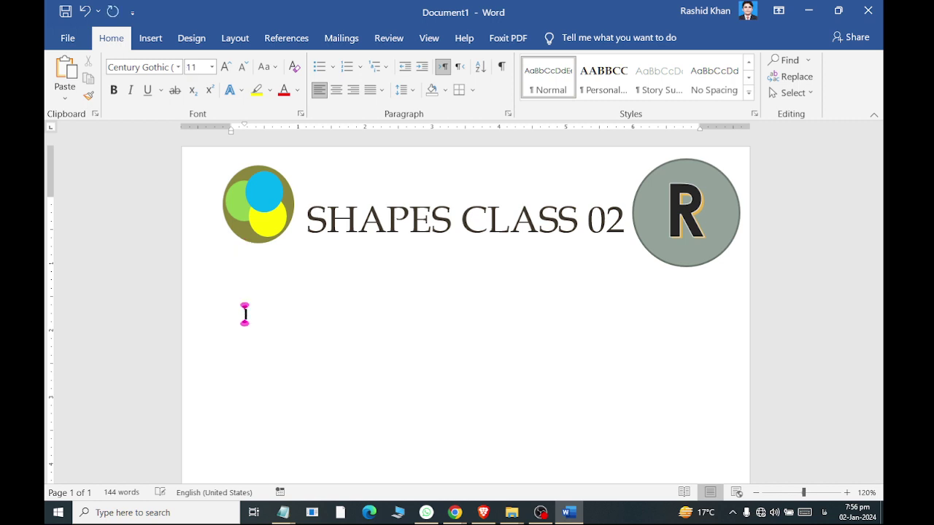
{"action": "left_click", "coordinate": [151, 38]}
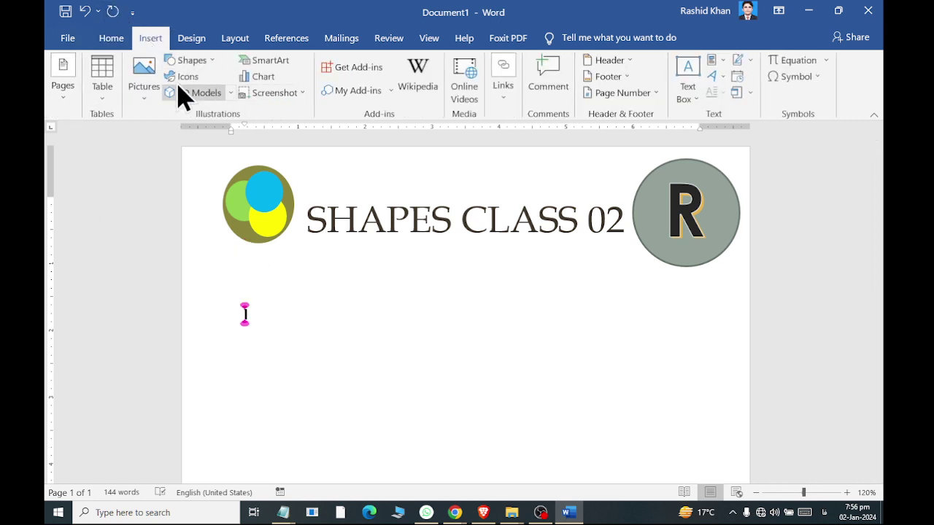
{"action": "left_click", "coordinate": [189, 61]}
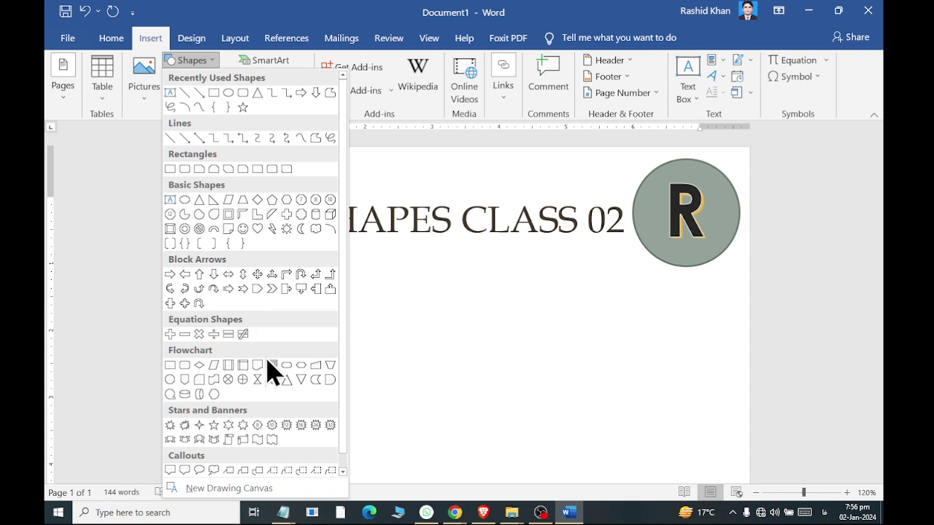
Draw a small, narrow grey pentagon arrow below the header.
{"action": "left_click", "coordinate": [257, 289]}
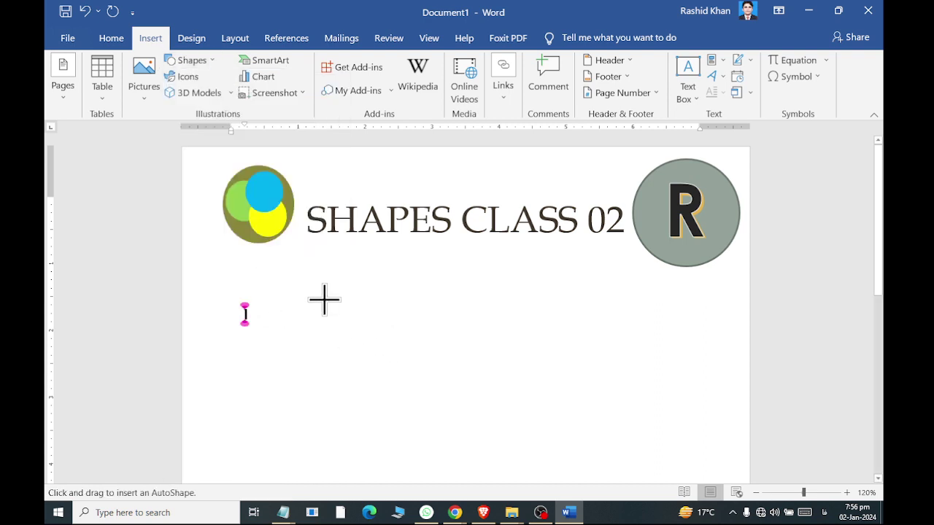
{"action": "left_click_drag", "start_coordinate": [323, 299], "coordinate": [533, 403]}
{"action": "left_click_drag", "start_coordinate": [447, 405], "coordinate": [416, 387]}
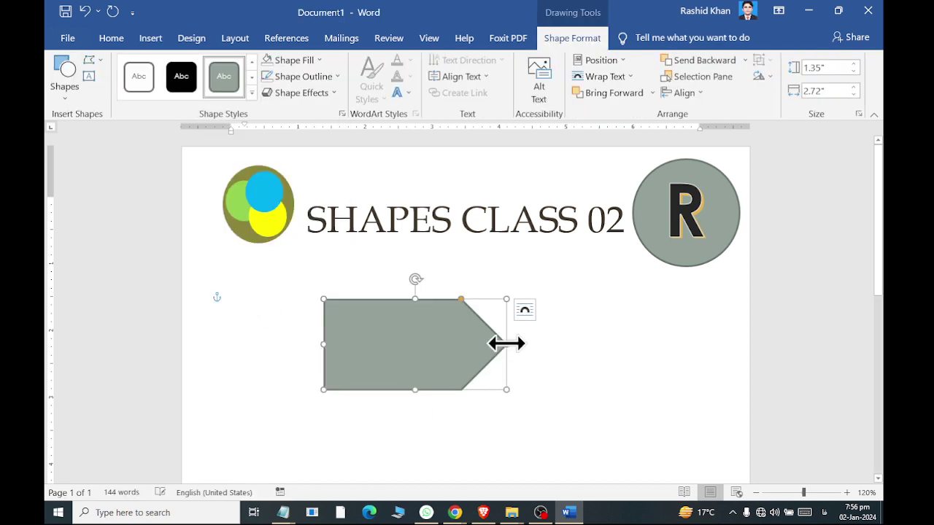
{"action": "left_click_drag", "start_coordinate": [506, 342], "coordinate": [451, 344]}
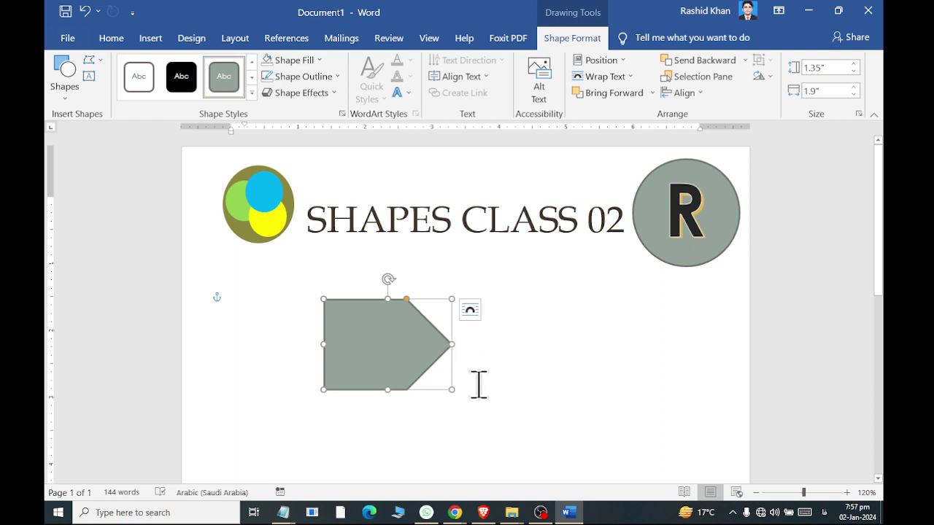
Duplicate the pentagon, change the copy to a chevron, and add a second chevron further right.
{"action": "key", "text": "ctrl+d"}
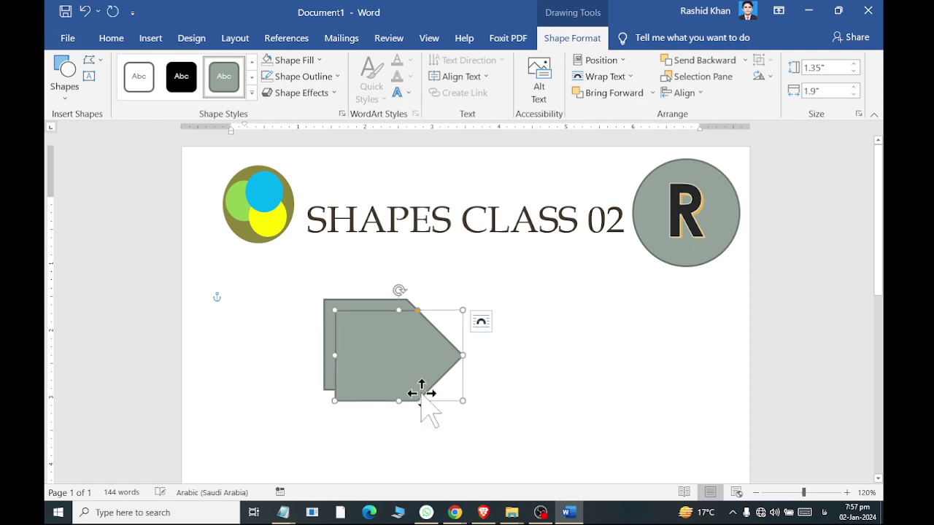
{"action": "left_click_drag", "start_coordinate": [387, 374], "coordinate": [413, 360]}
{"action": "left_click", "coordinate": [413, 360]}
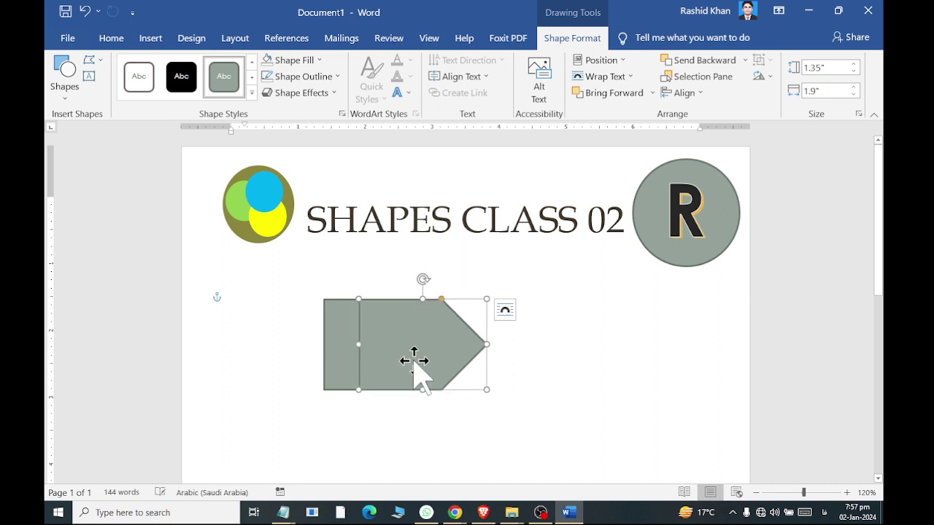
{"action": "left_click", "coordinate": [92, 61]}
{"action": "mouse_move", "coordinate": [100, 84]}
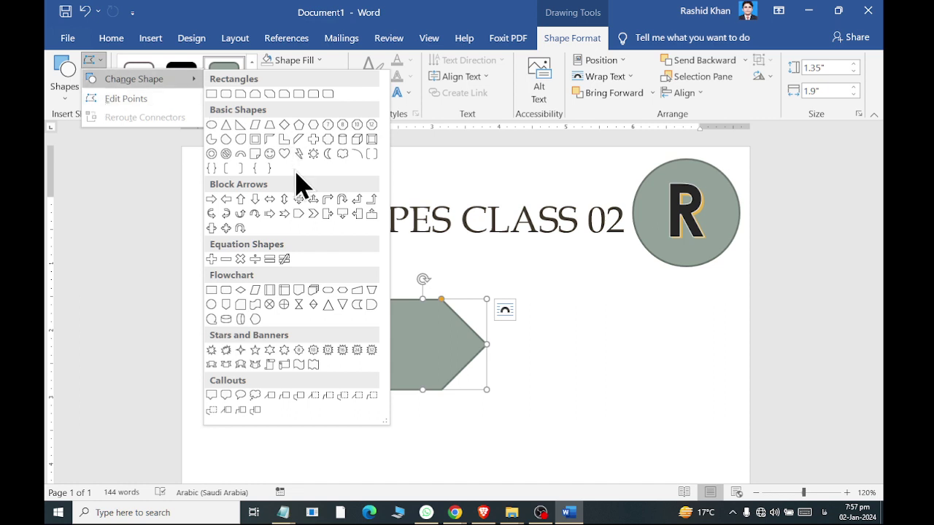
{"action": "left_click", "coordinate": [313, 215]}
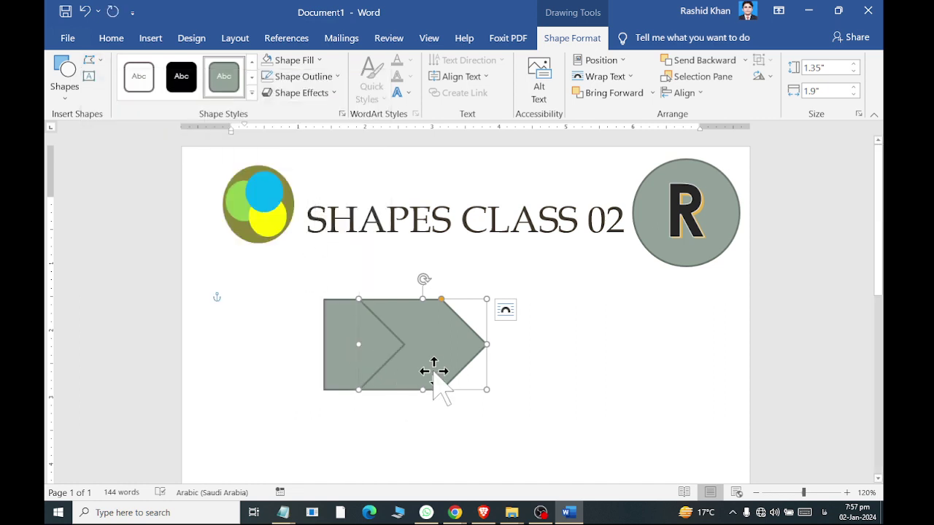
{"action": "mouse_move", "coordinate": [433, 371]}
{"action": "left_mouse_down"}
{"action": "mouse_move", "coordinate": [508, 370]}
{"action": "mouse_move", "coordinate": [450, 369]}
{"action": "left_mouse_up"}
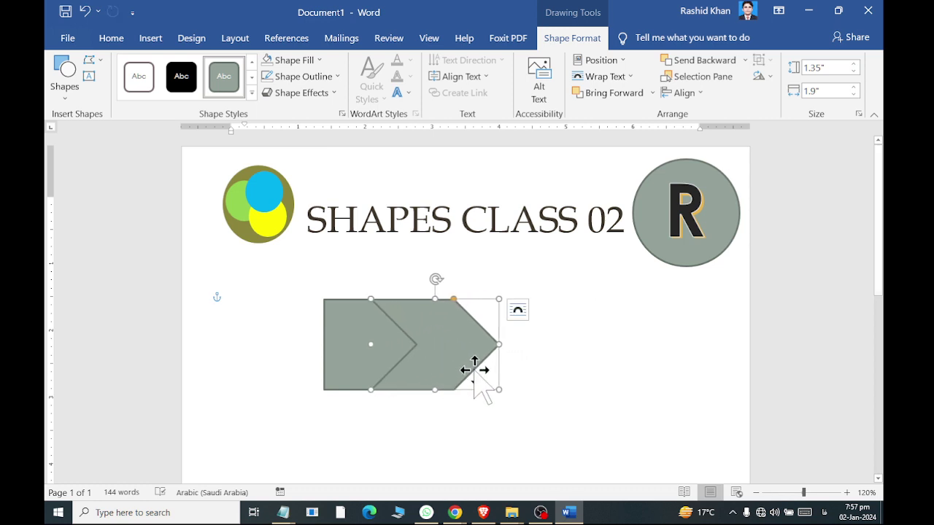
{"action": "left_click_drag", "start_coordinate": [475, 371], "coordinate": [503, 357], "text": "ctrl"}
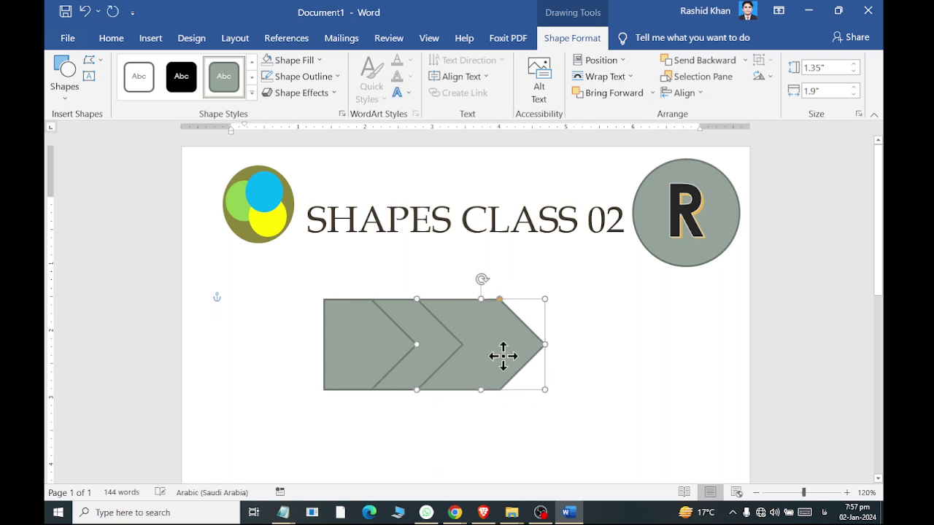
Fill the leftmost shape dark red, the middle chevron olive and the right chevron green.
{"action": "left_click", "coordinate": [343, 352]}
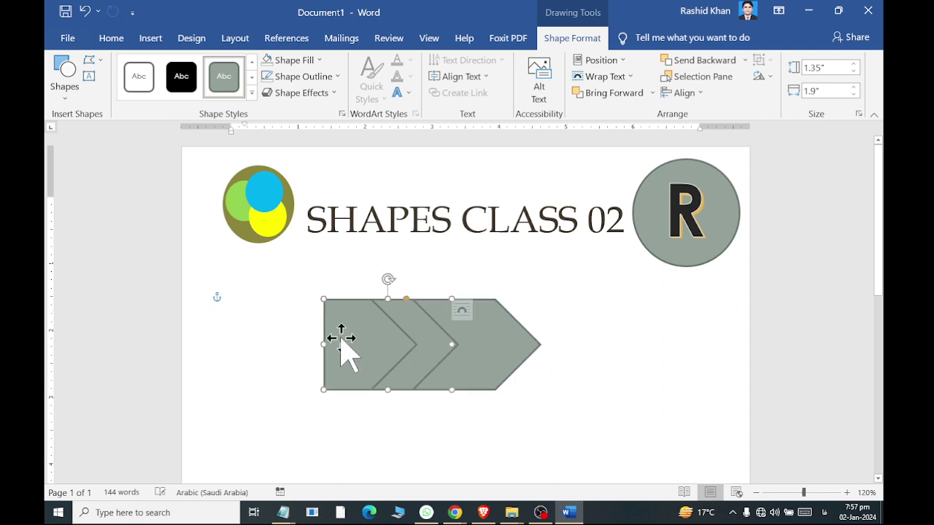
{"action": "left_click", "coordinate": [290, 61]}
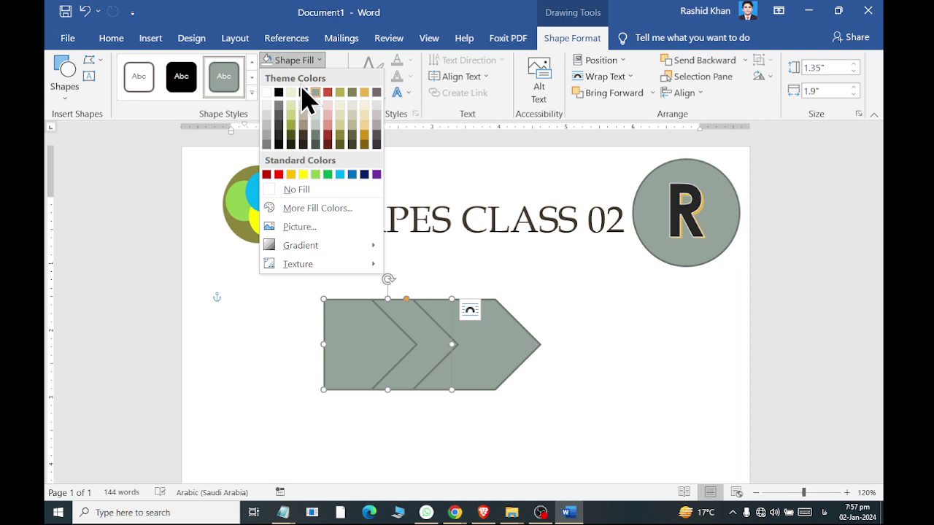
{"action": "left_click", "coordinate": [327, 137]}
{"action": "left_click", "coordinate": [434, 343]}
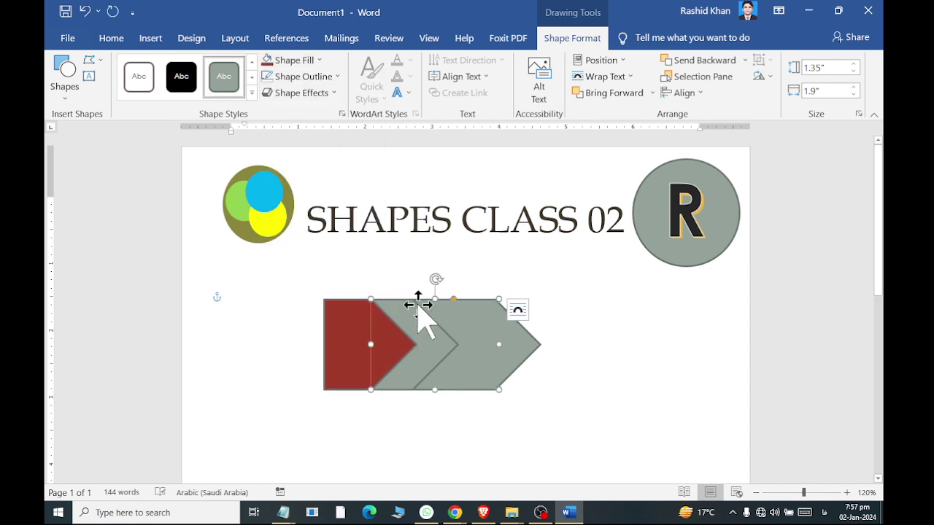
{"action": "left_click", "coordinate": [314, 62]}
{"action": "left_click", "coordinate": [334, 149]}
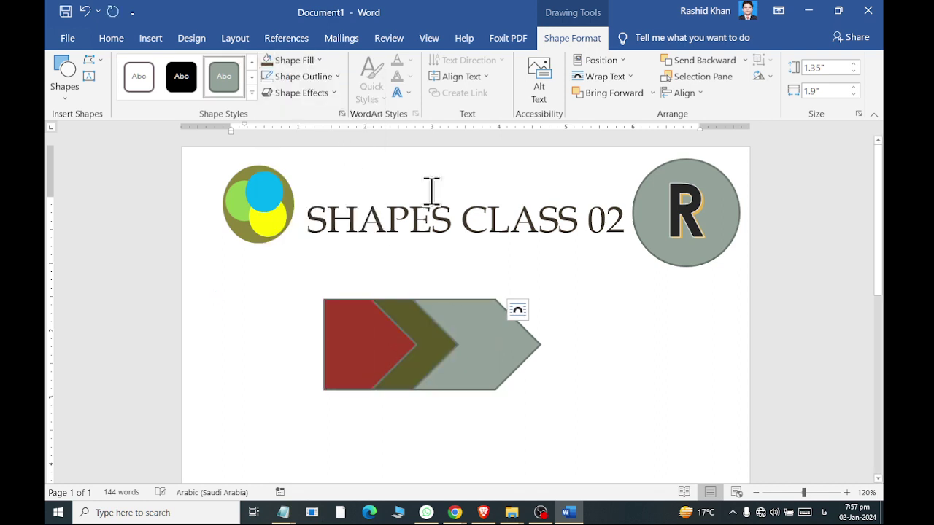
{"action": "left_click", "coordinate": [493, 354]}
{"action": "left_click", "coordinate": [304, 62]}
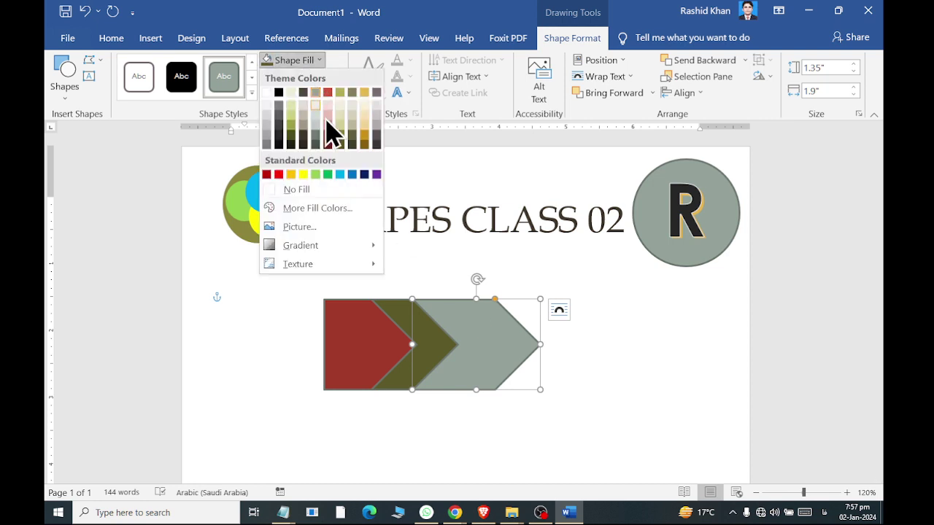
{"action": "left_click", "coordinate": [328, 175]}
Move the green chevron to the left end of the row, overlapping the red shape.
{"action": "left_click", "coordinate": [640, 380]}
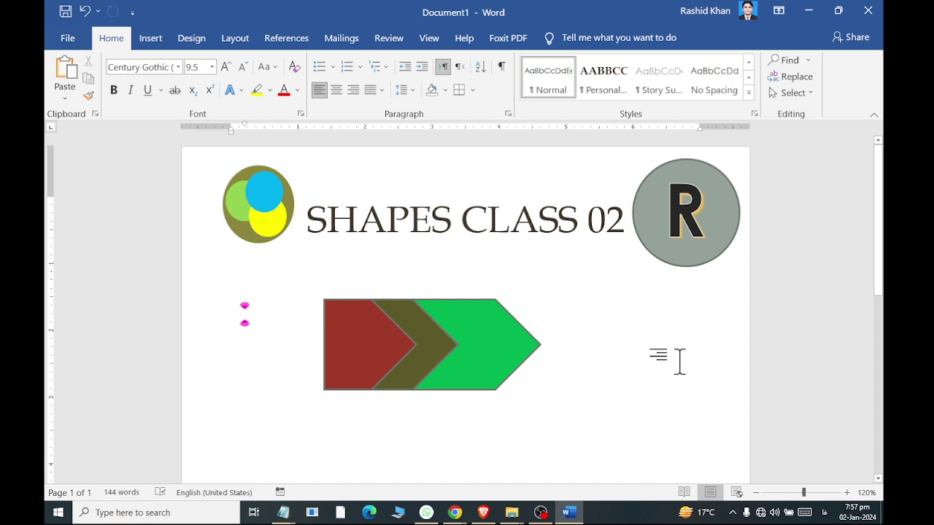
{"action": "left_click_drag", "start_coordinate": [474, 343], "coordinate": [332, 333]}
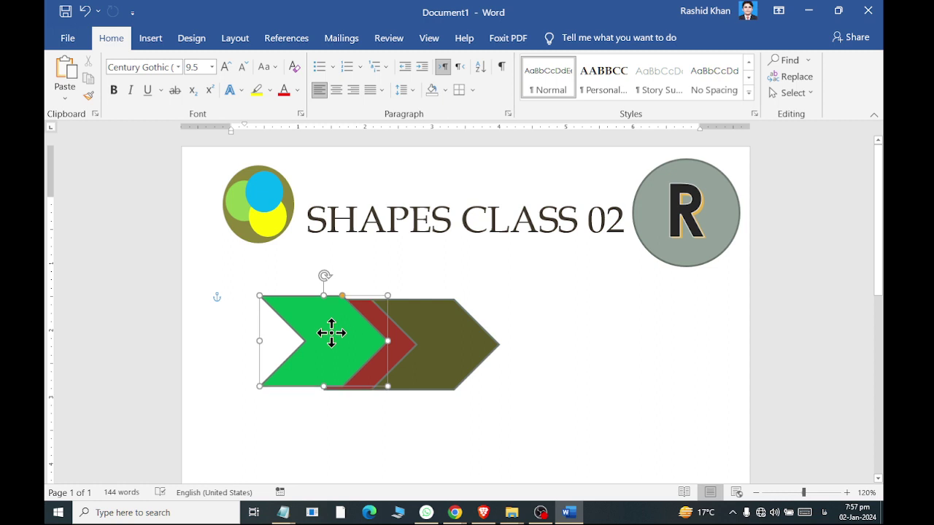
{"action": "left_click_drag", "start_coordinate": [332, 332], "coordinate": [334, 336]}
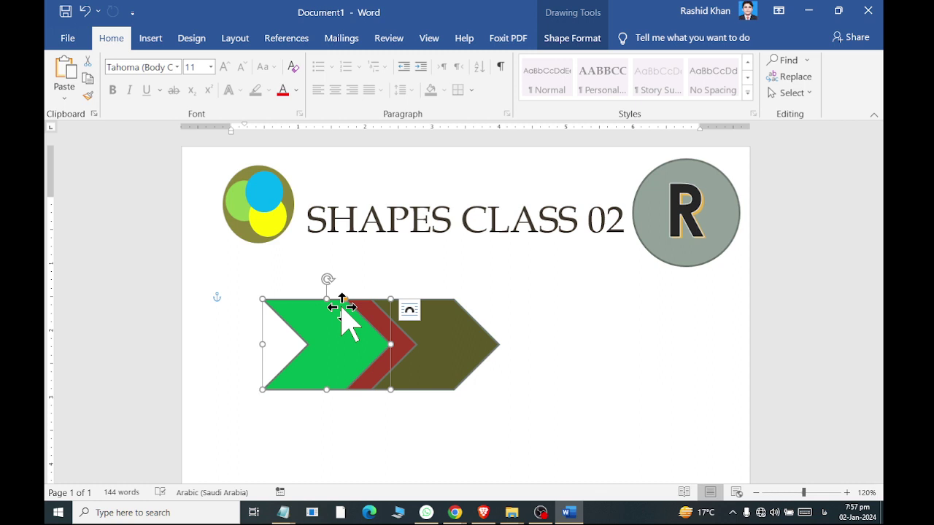
Send the green, red and olive shapes backward to rearrange their stacking order.
{"action": "left_click", "coordinate": [575, 40]}
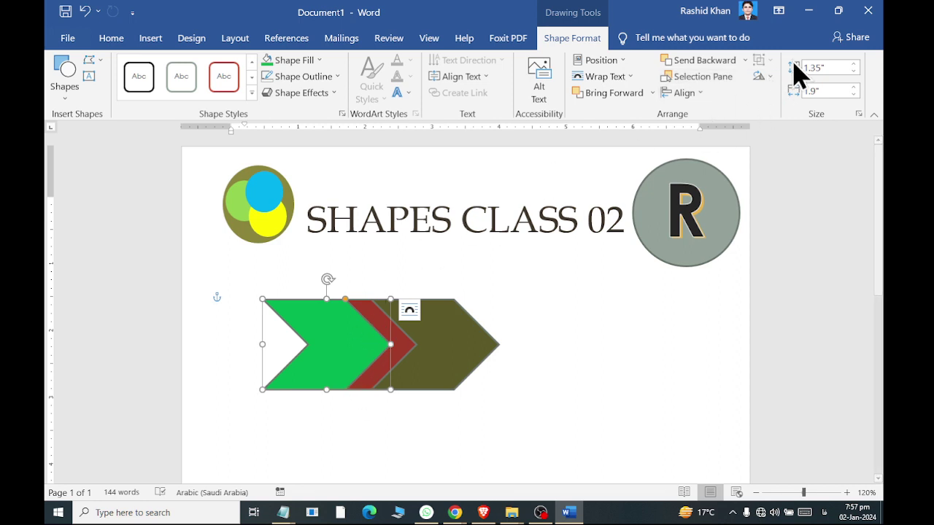
{"action": "left_click", "coordinate": [727, 67]}
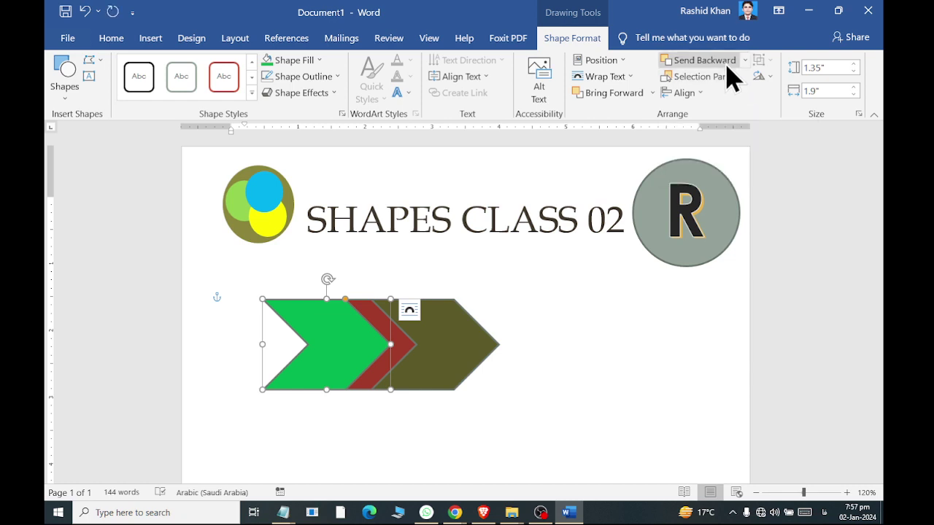
{"action": "left_click", "coordinate": [728, 67]}
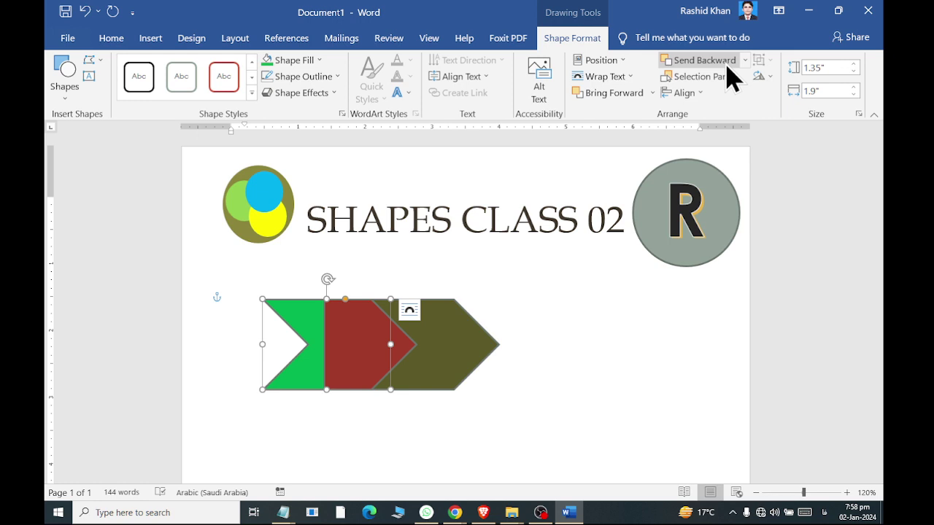
{"action": "left_click", "coordinate": [442, 364]}
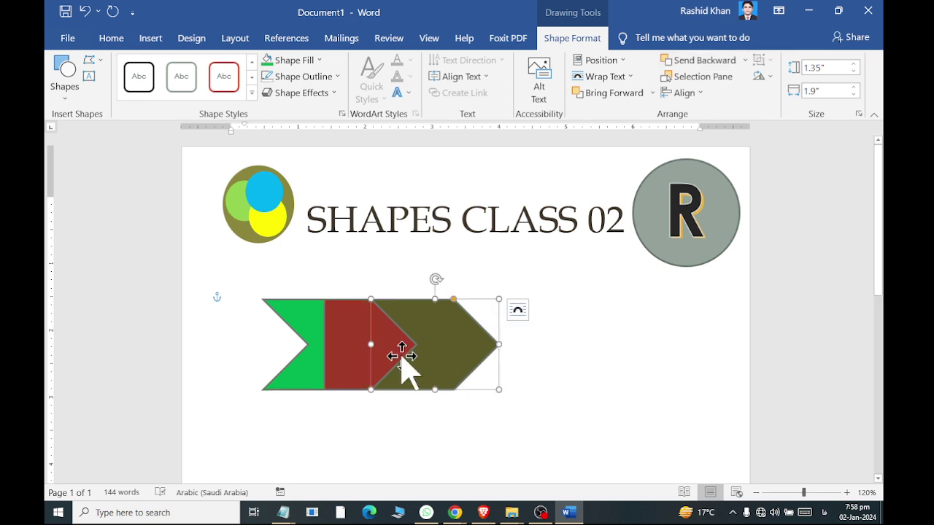
{"action": "left_click", "coordinate": [342, 350]}
{"action": "left_click", "coordinate": [717, 65]}
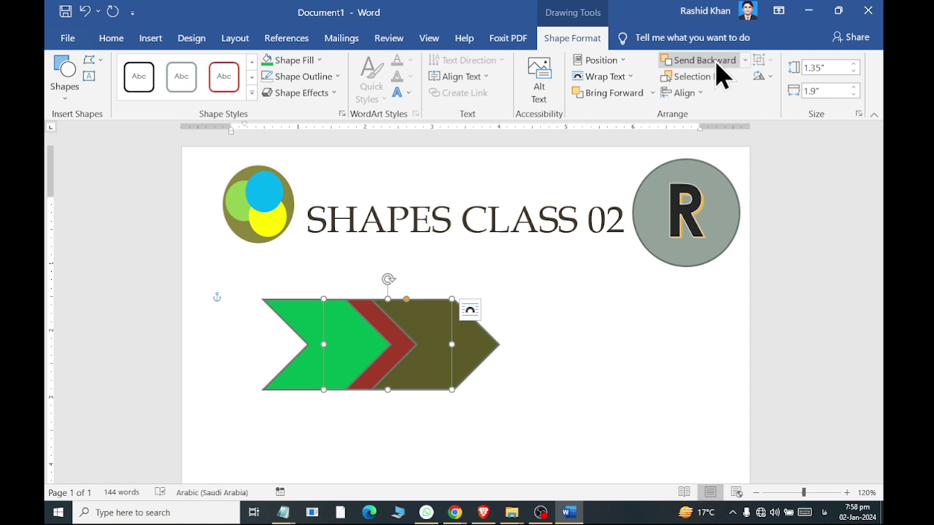
{"action": "left_click", "coordinate": [307, 372]}
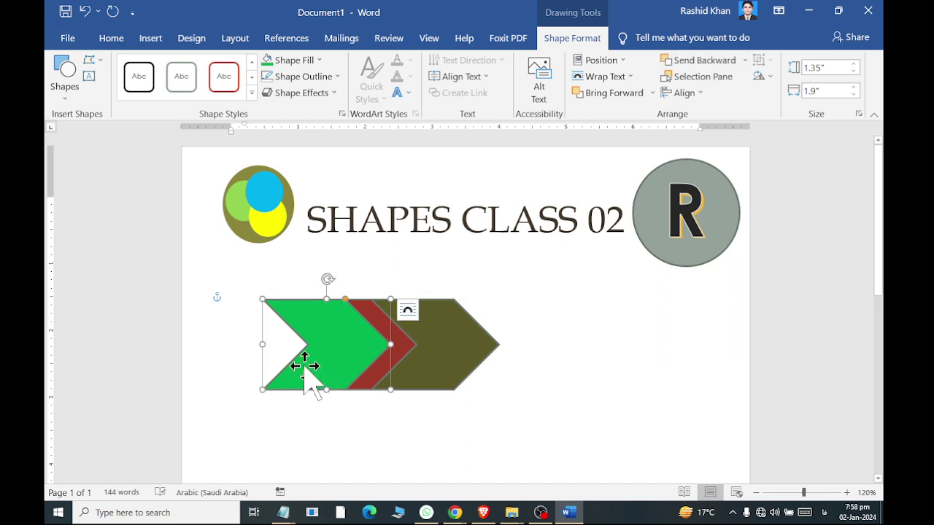
{"action": "left_click", "coordinate": [700, 60]}
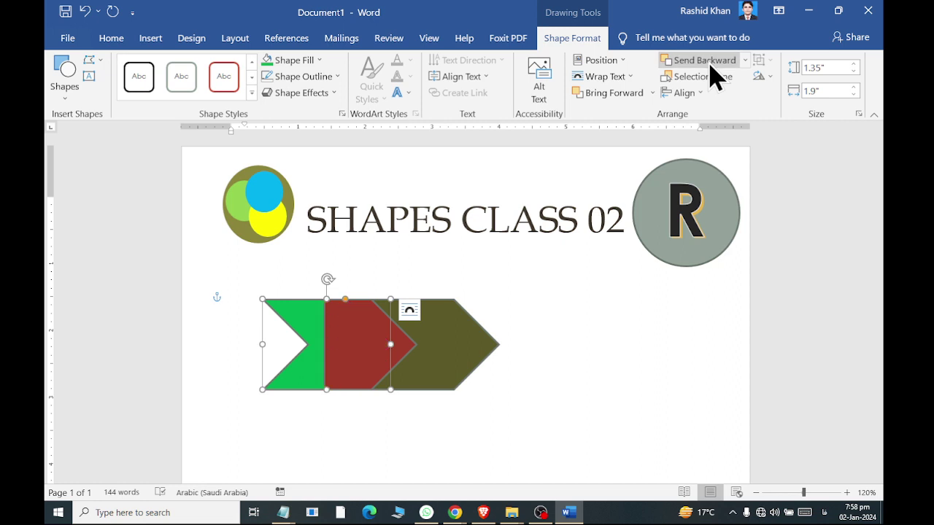
{"action": "left_click", "coordinate": [438, 355]}
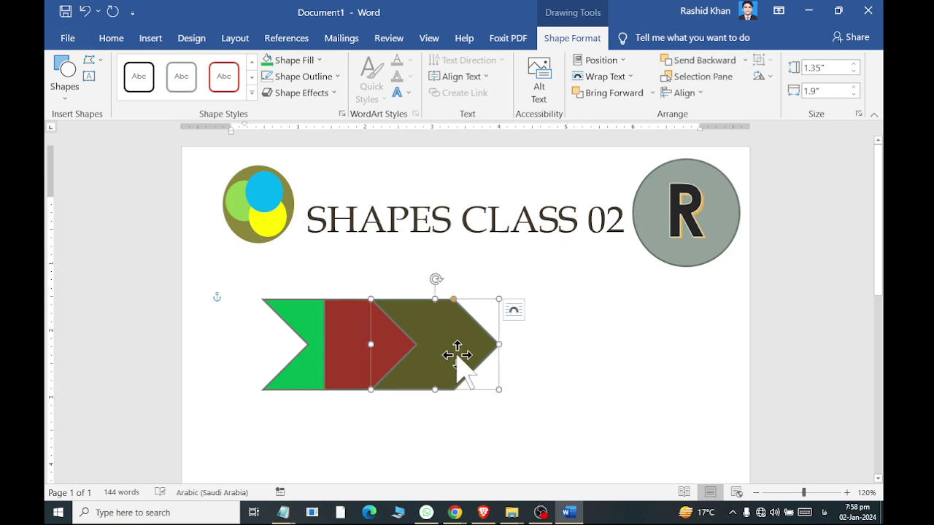
{"action": "left_click", "coordinate": [702, 64]}
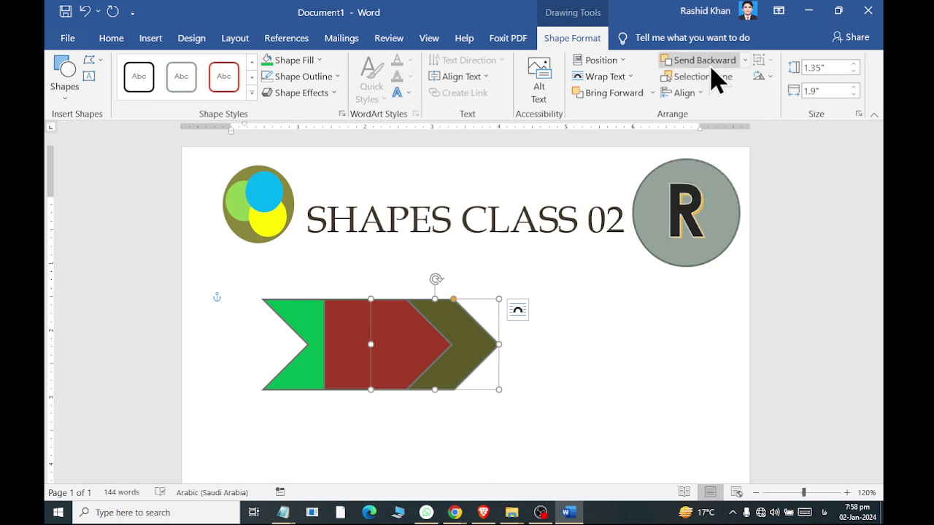
Bring the green and olive chevrons in front of the red one.
{"action": "left_click", "coordinate": [279, 384]}
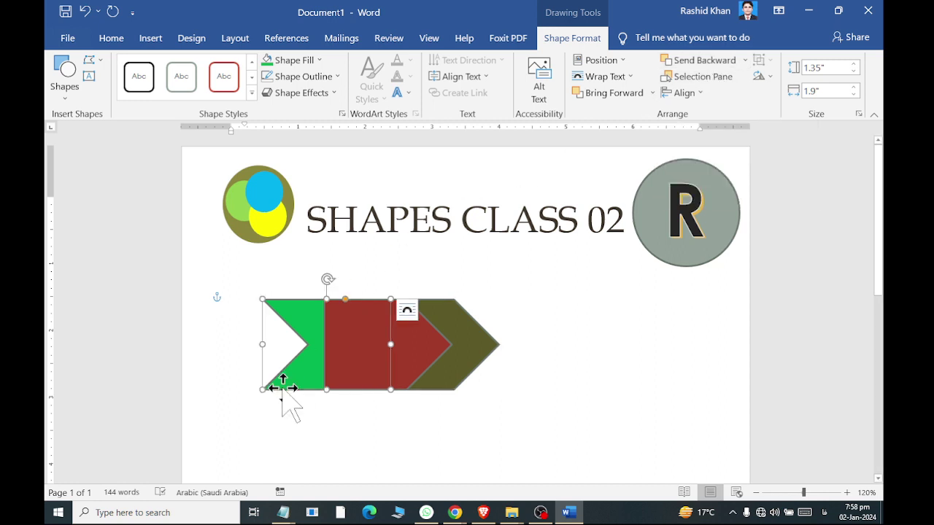
{"action": "left_click", "coordinate": [611, 102]}
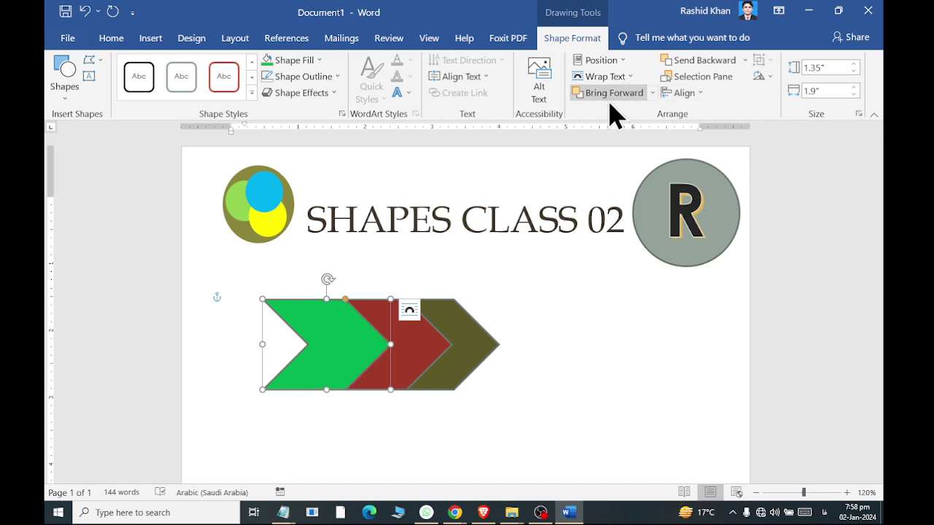
{"action": "left_click", "coordinate": [478, 340]}
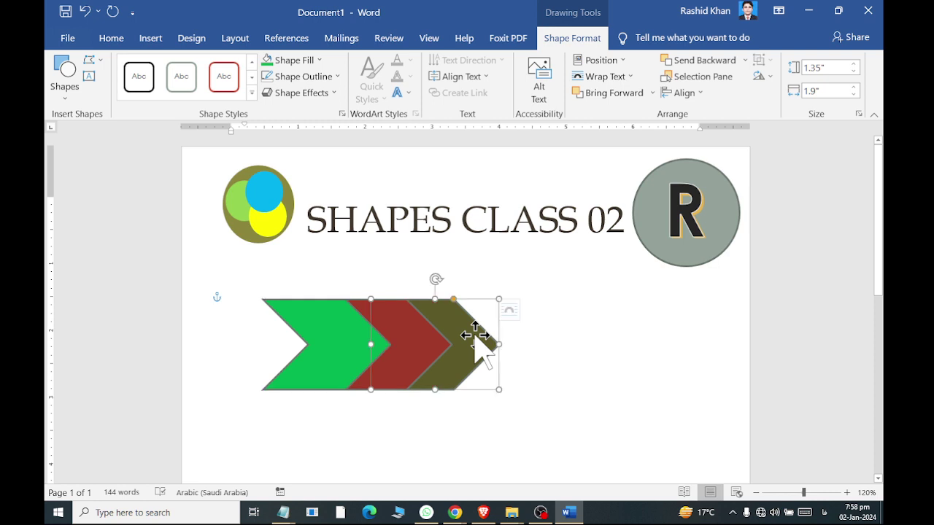
{"action": "left_click", "coordinate": [614, 93]}
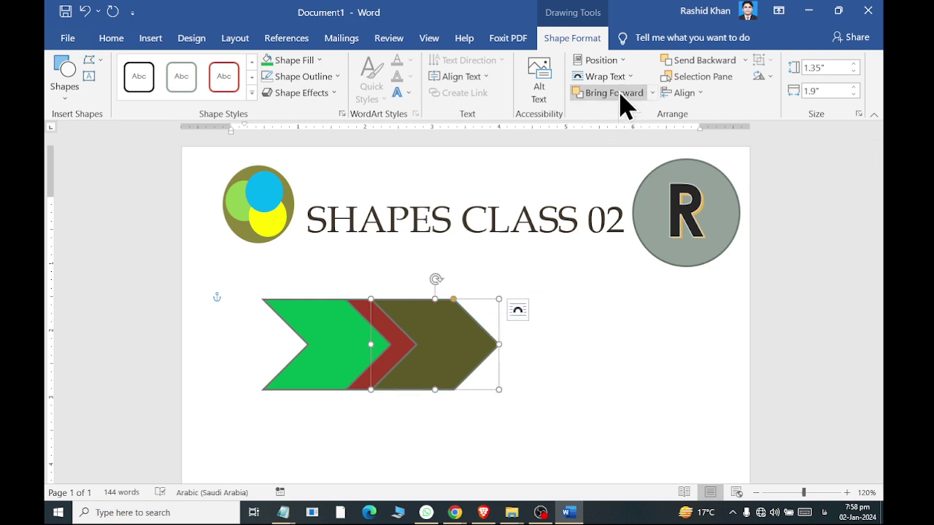
{"action": "left_click", "coordinate": [620, 95]}
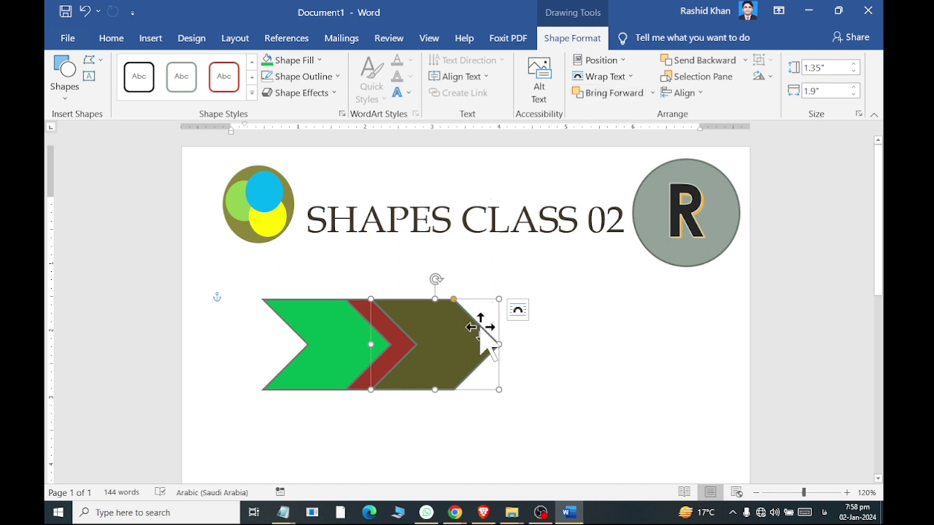
Draw a grey rectangle below the chevron row.
{"action": "scroll", "coordinate": [448, 265], "scroll_direction": "down", "scroll_amount": 3}
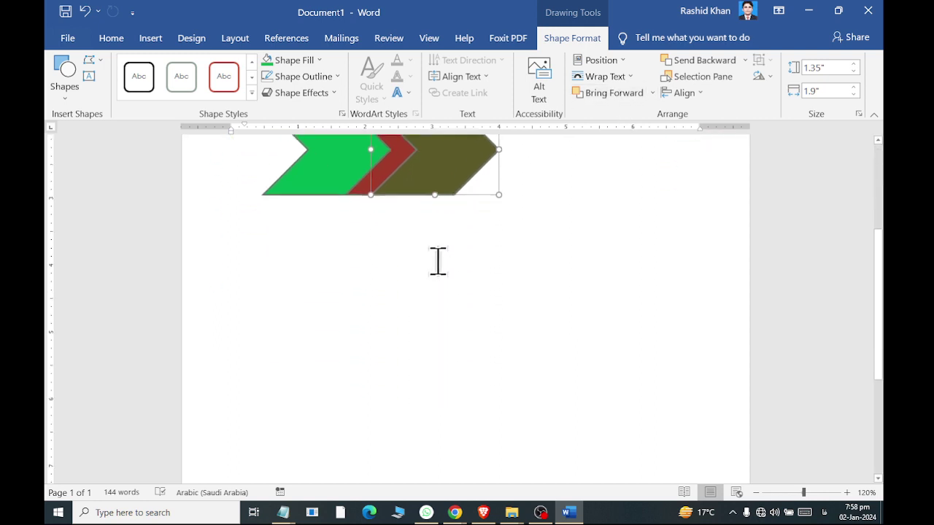
{"action": "scroll", "coordinate": [438, 260], "scroll_direction": "down", "scroll_amount": 2, "text": "ctrl"}
{"action": "scroll", "coordinate": [409, 256], "scroll_direction": "up", "scroll_amount": 3}
{"action": "left_click", "coordinate": [389, 382]}
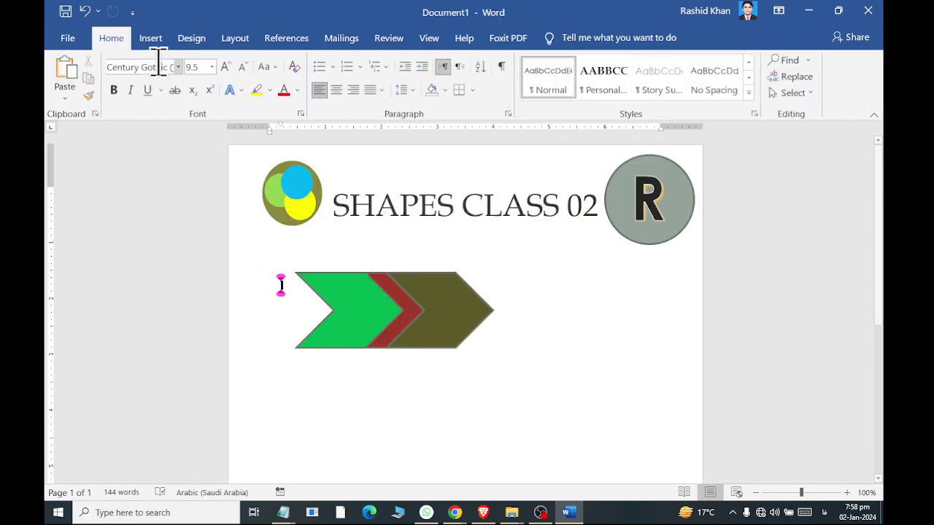
{"action": "left_click", "coordinate": [150, 39]}
{"action": "left_click", "coordinate": [206, 62]}
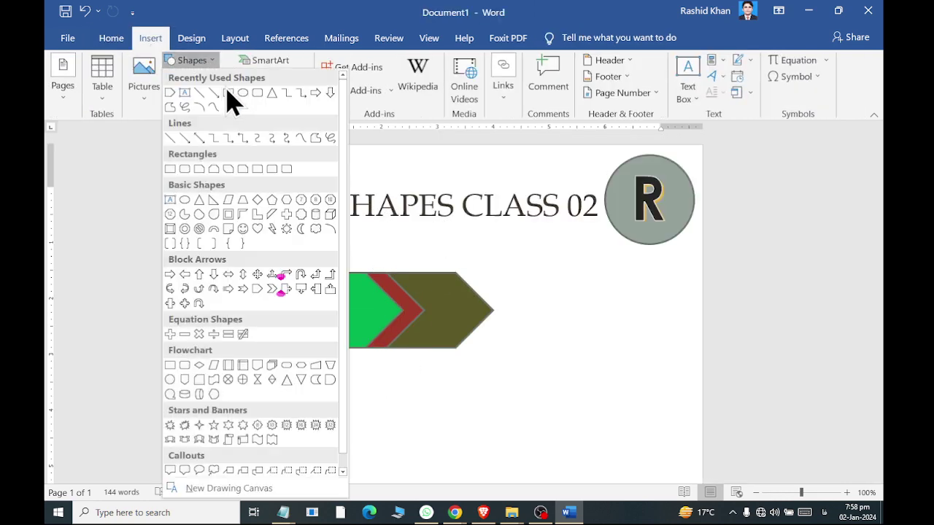
{"action": "left_click", "coordinate": [228, 93]}
{"action": "scroll", "coordinate": [333, 192], "scroll_direction": "down", "scroll_amount": 3}
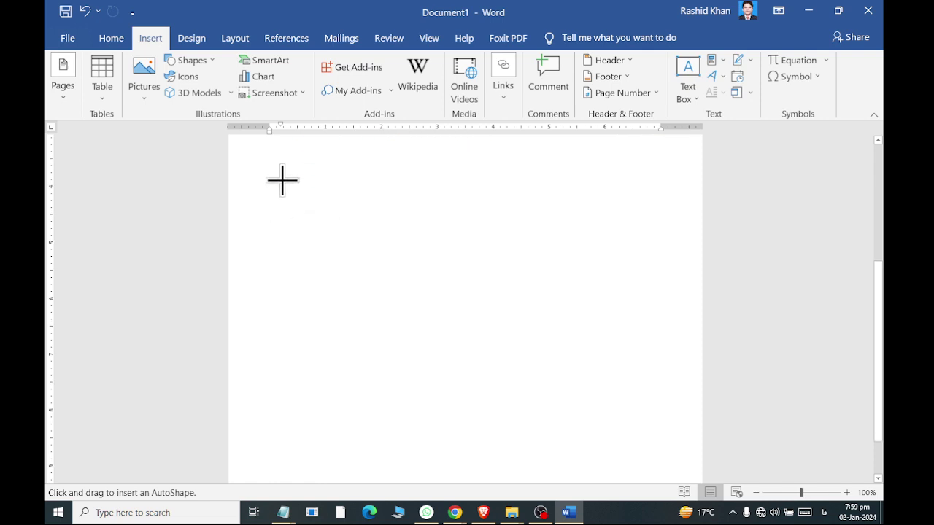
{"action": "left_click_drag", "start_coordinate": [280, 180], "coordinate": [396, 219]}
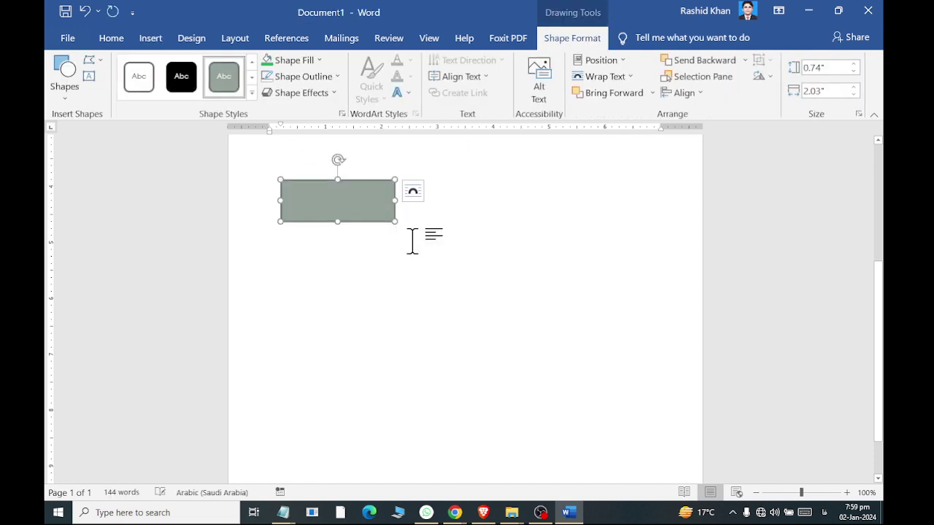
Copy the rectangle into two rows of three and select the top three.
{"action": "mouse_move", "coordinate": [345, 201]}
{"action": "left_mouse_down"}
{"action": "mouse_move", "coordinate": [468, 197]}
{"action": "mouse_move", "coordinate": [473, 213]}
{"action": "mouse_move", "coordinate": [581, 203]}
{"action": "mouse_move", "coordinate": [363, 268]}
{"action": "mouse_move", "coordinate": [635, 255]}
{"action": "left_mouse_up"}
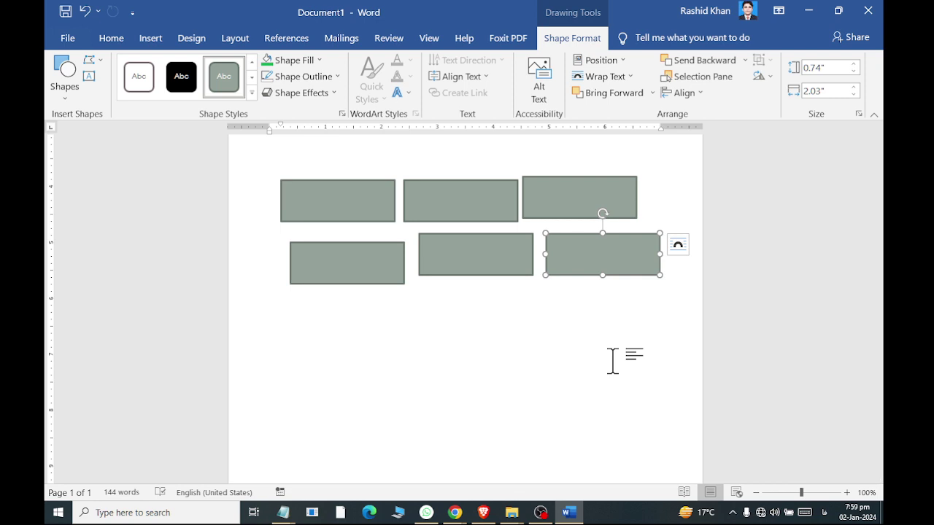
{"action": "left_click", "coordinate": [343, 199]}
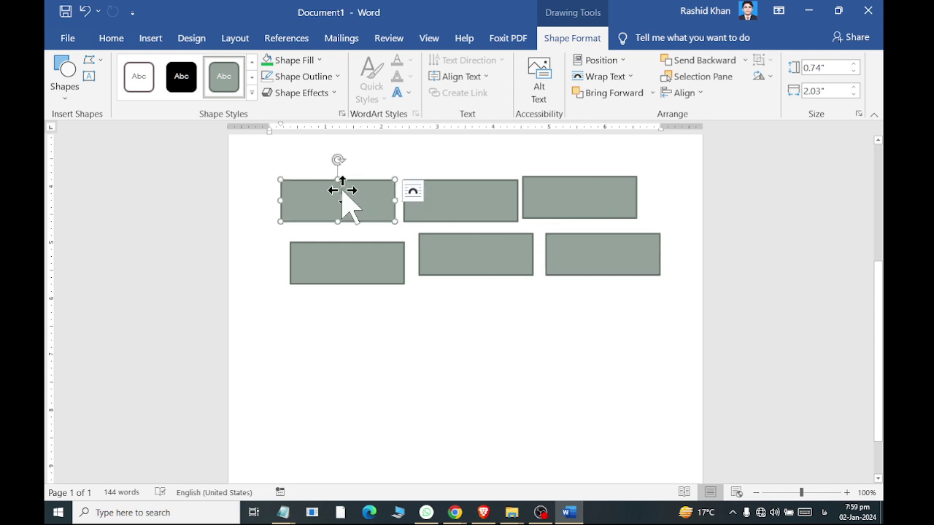
{"action": "left_click", "coordinate": [473, 197], "text": "shift"}
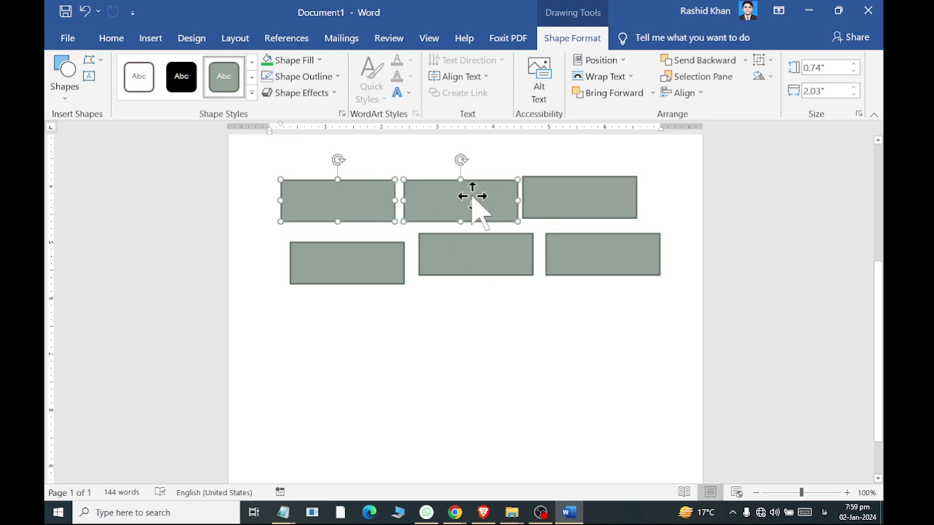
{"action": "left_click", "coordinate": [568, 193], "text": "shift"}
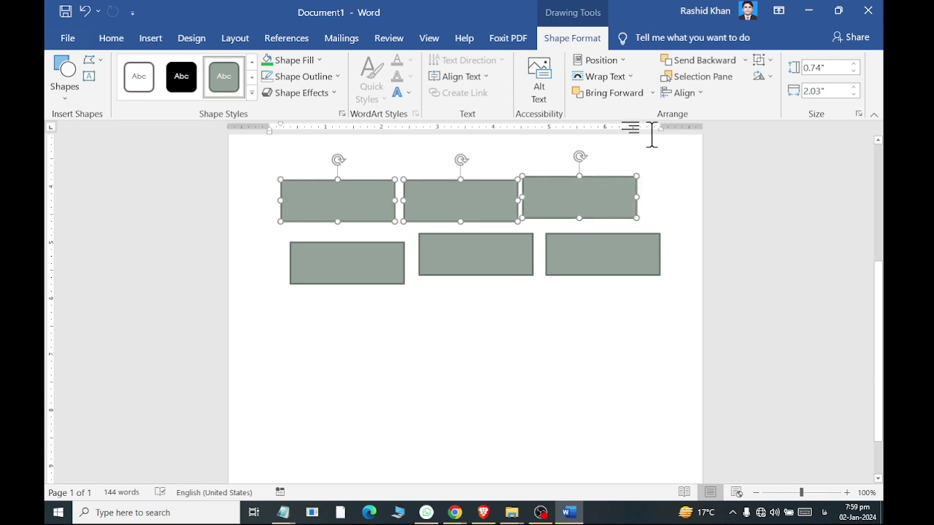
Align the three top-row rectangles along their bottom edges instead of their tops.
{"action": "left_click", "coordinate": [679, 92]}
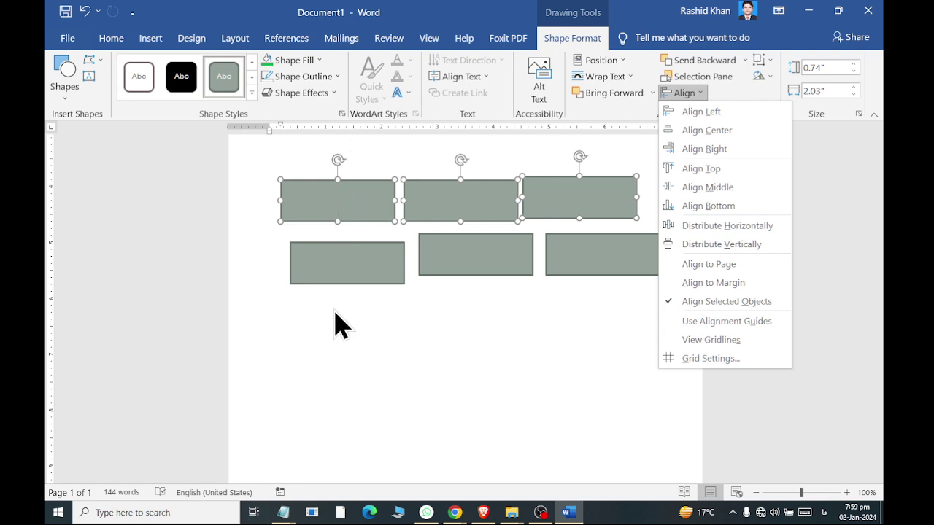
{"action": "left_click", "coordinate": [751, 177]}
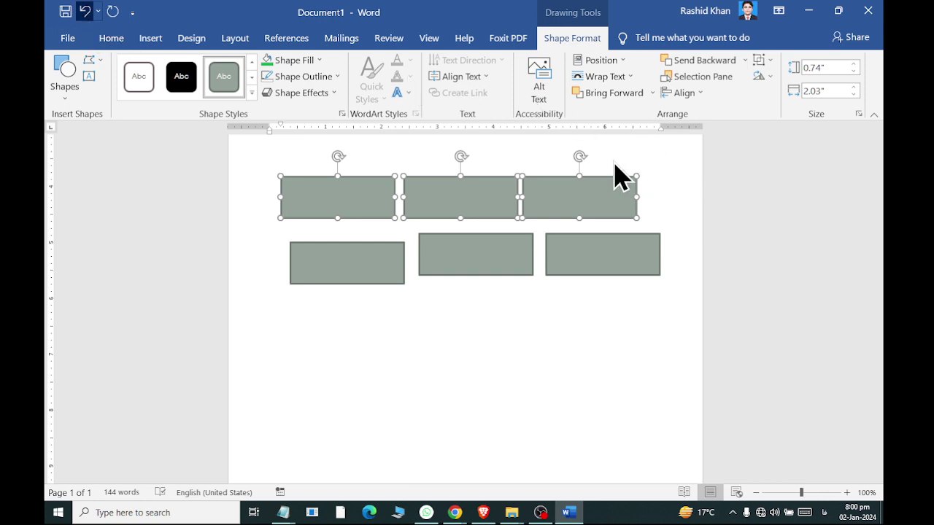
{"action": "key", "text": "ctrl+z"}
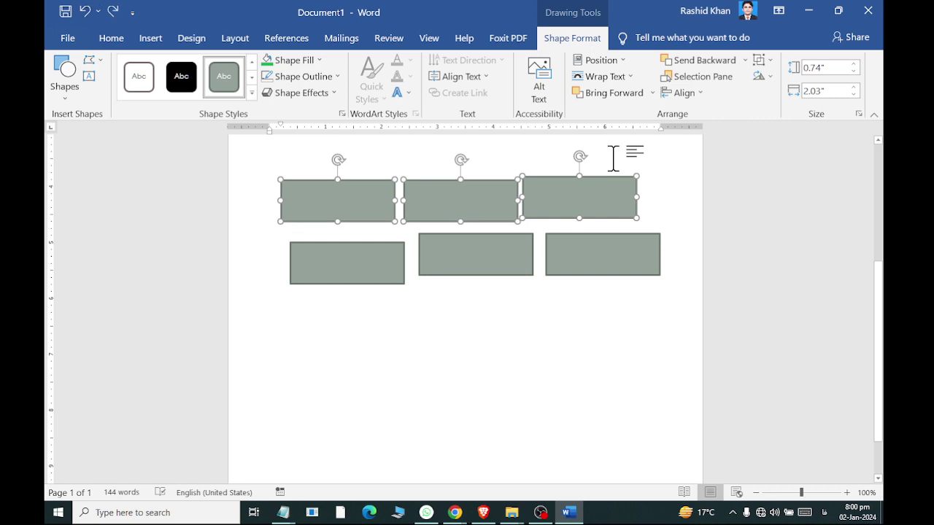
{"action": "left_click", "coordinate": [693, 93]}
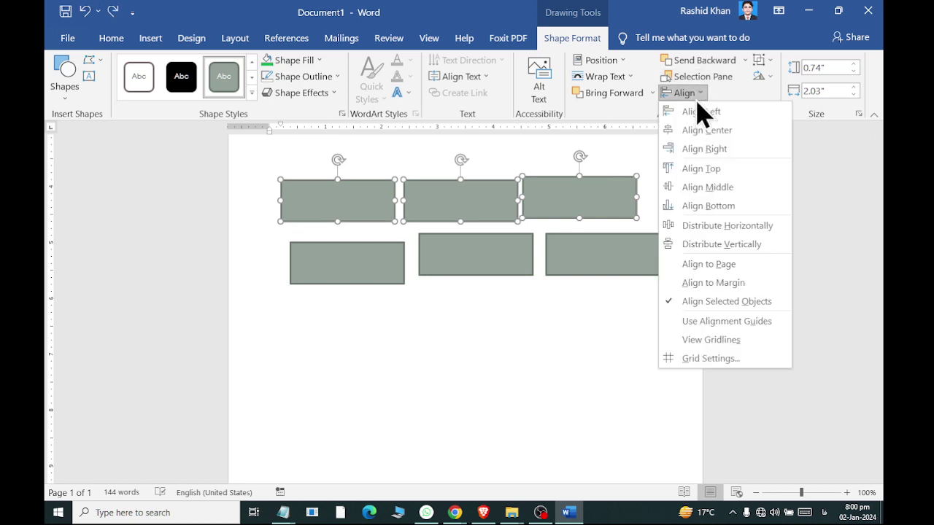
{"action": "left_click", "coordinate": [725, 206]}
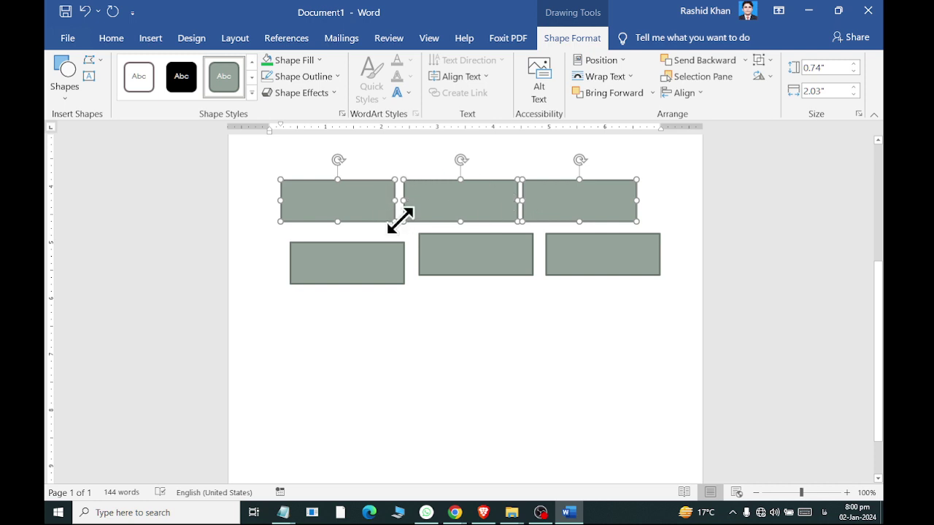
Distribute the three top-row rectangles horizontally.
{"action": "left_click", "coordinate": [696, 97]}
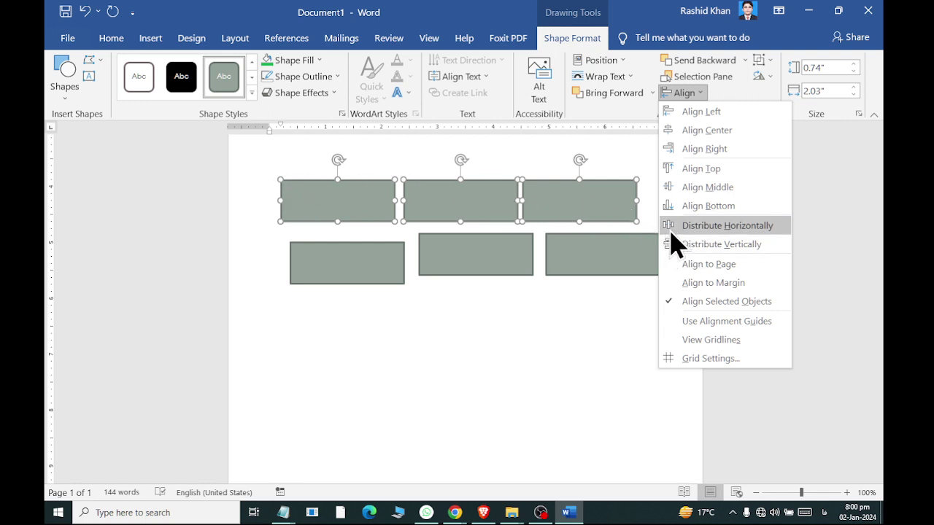
{"action": "left_click", "coordinate": [671, 232]}
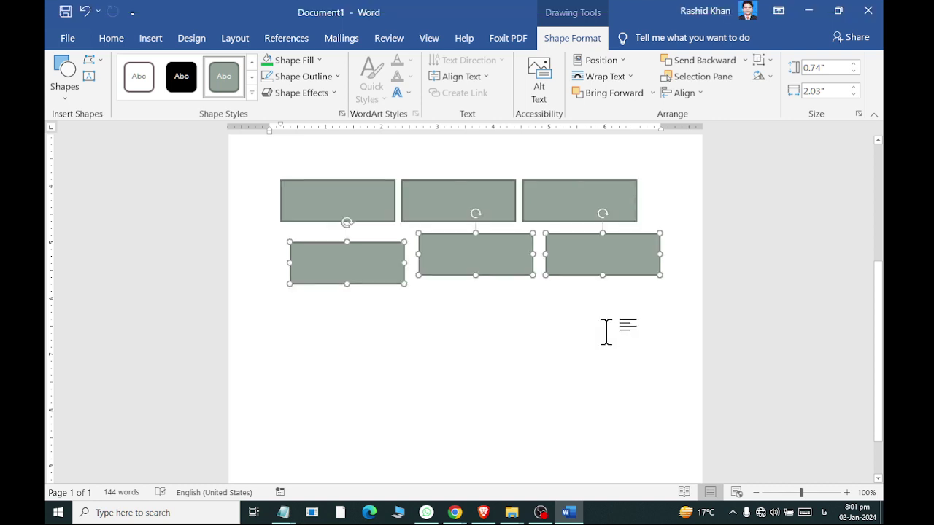
Align the lower-row rectangles along their bottoms and distribute them horizontally.
{"action": "key", "text": "alt+shift"}
{"action": "key", "text": "alt+shift"}
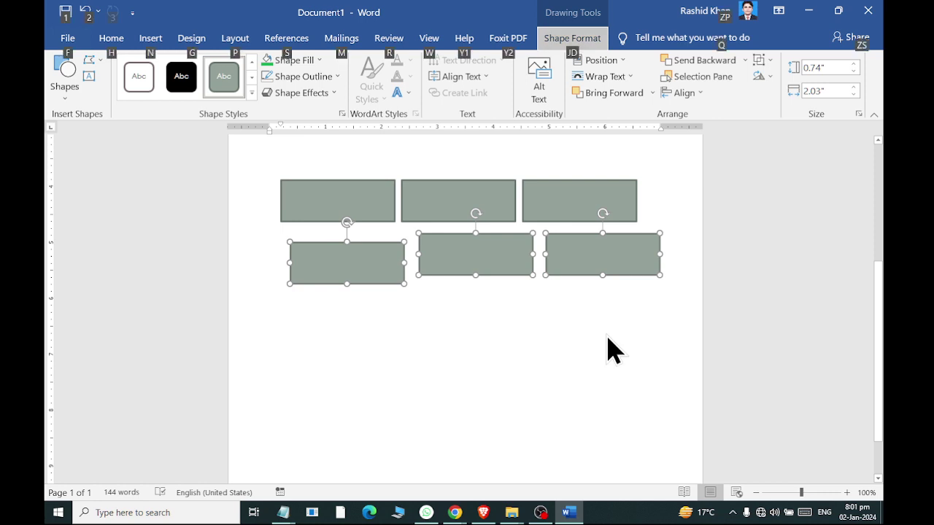
{"action": "key", "text": "alt"}
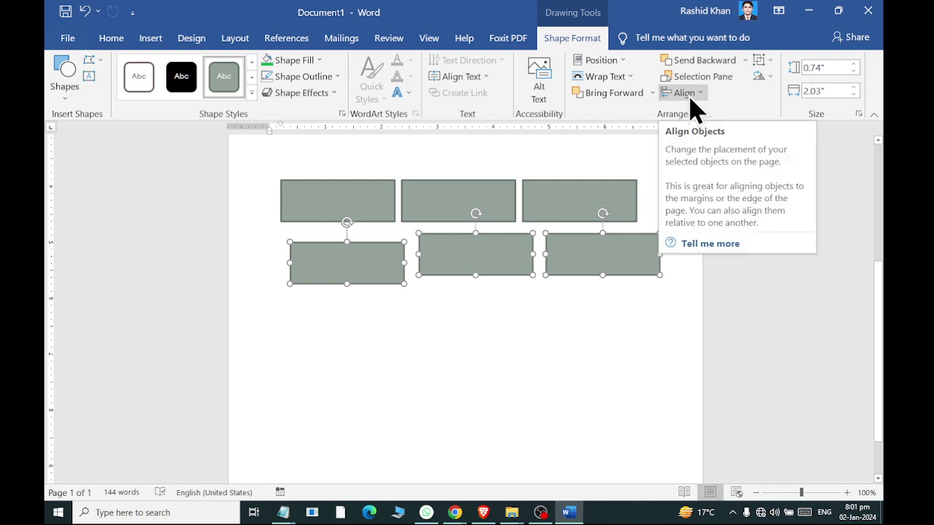
{"action": "left_click", "coordinate": [696, 94]}
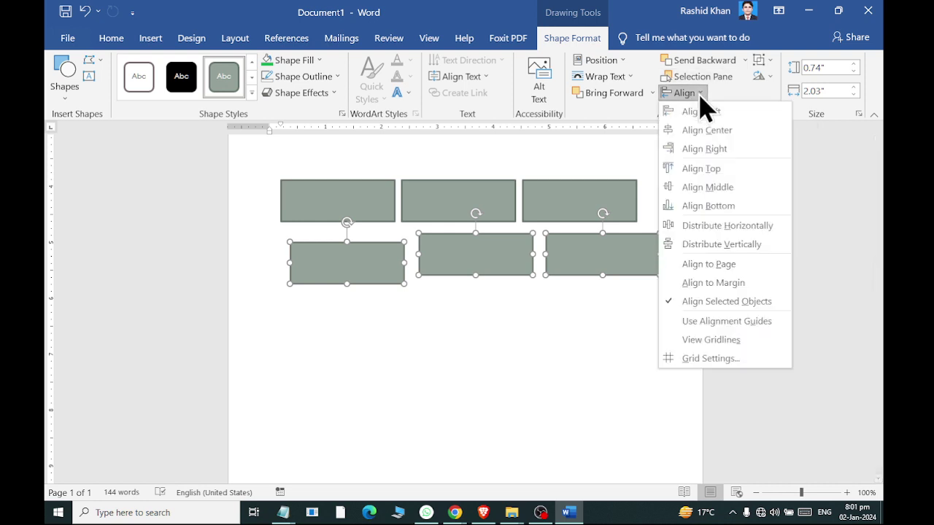
{"action": "left_click", "coordinate": [730, 208]}
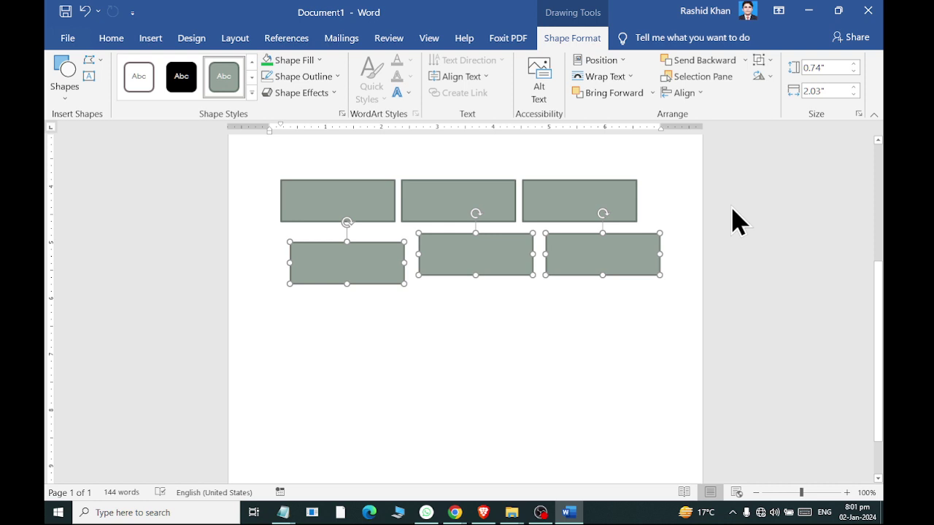
{"action": "key", "text": "ctrl+z"}
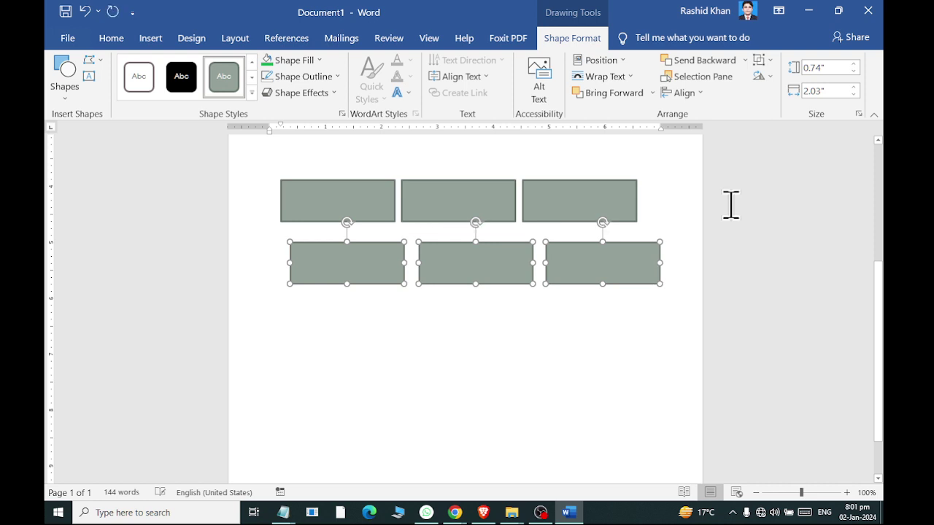
{"action": "left_click", "coordinate": [689, 95]}
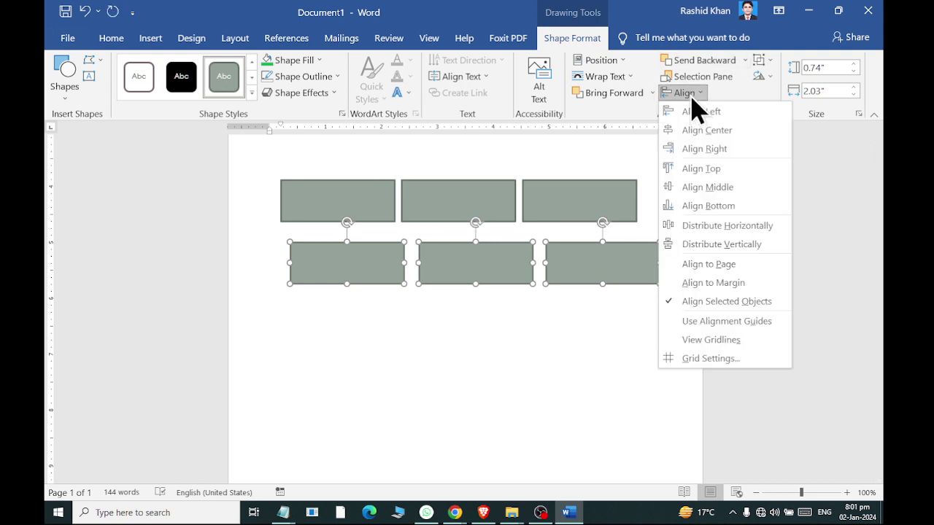
{"action": "left_click", "coordinate": [693, 229]}
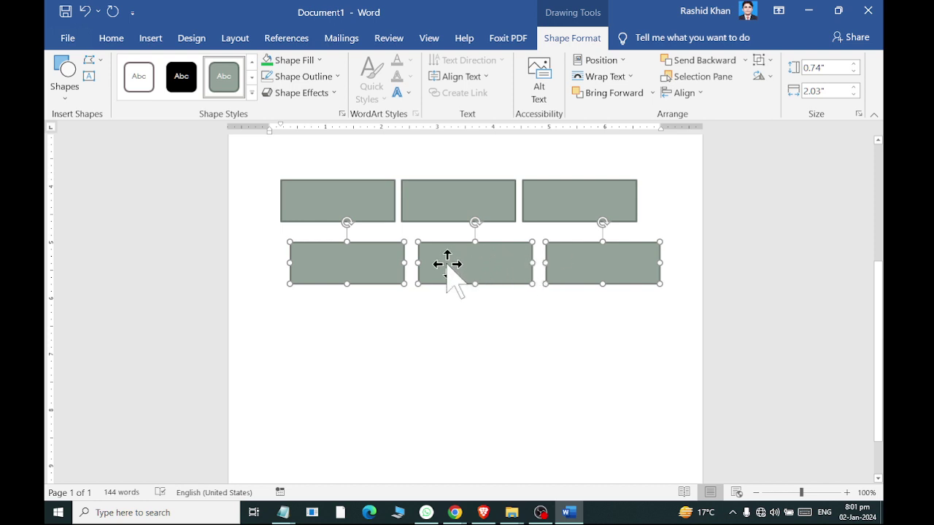
Delete the three lower-row rectangles and group the remaining three rectangles into one row.
{"action": "key", "text": "Delete"}
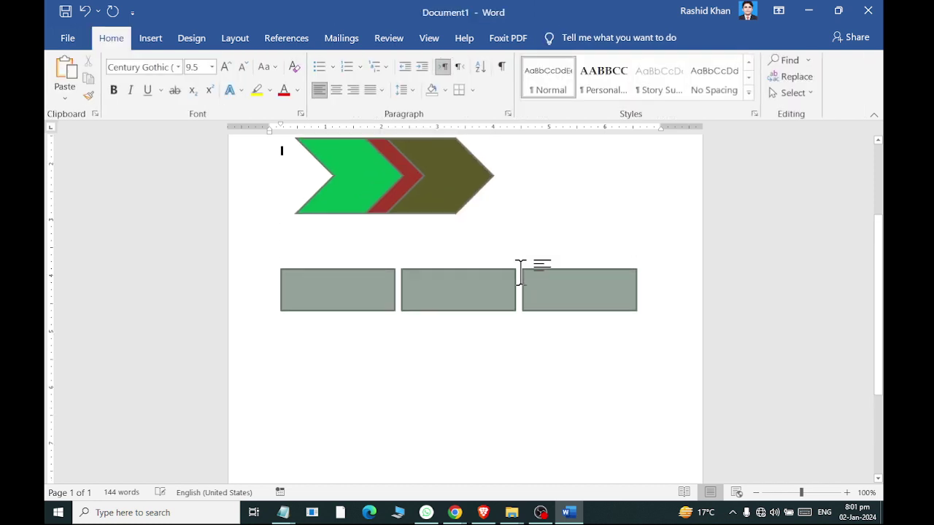
{"action": "left_click", "coordinate": [348, 292]}
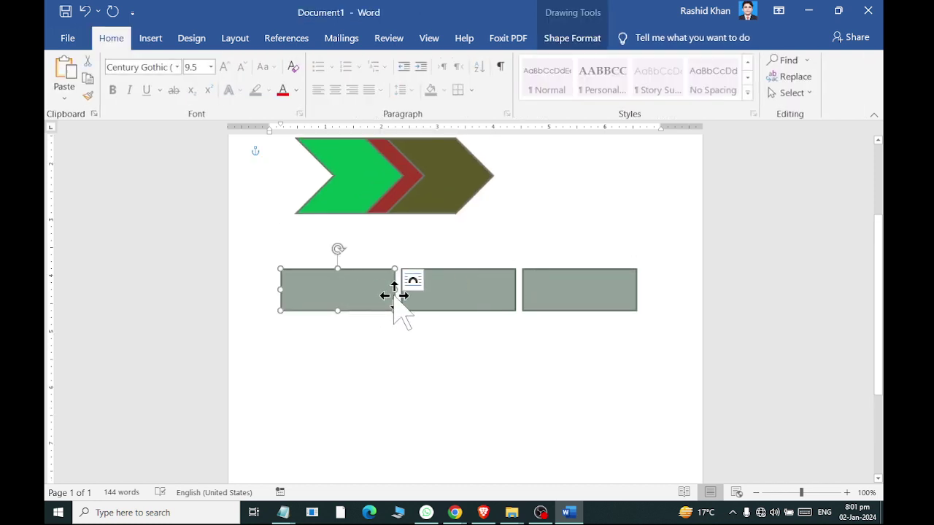
{"action": "left_click", "coordinate": [423, 288], "text": "shift"}
{"action": "left_click", "coordinate": [594, 291], "text": "shift"}
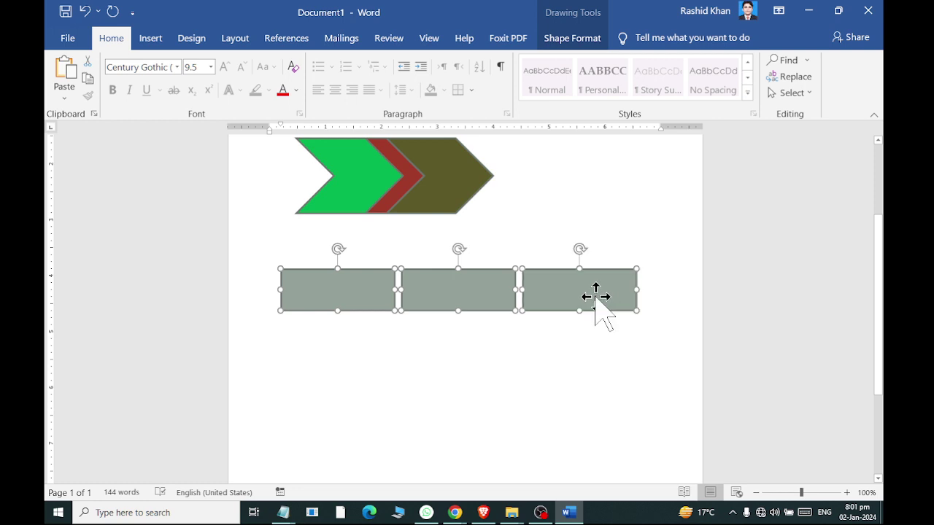
{"action": "left_click", "coordinate": [574, 41]}
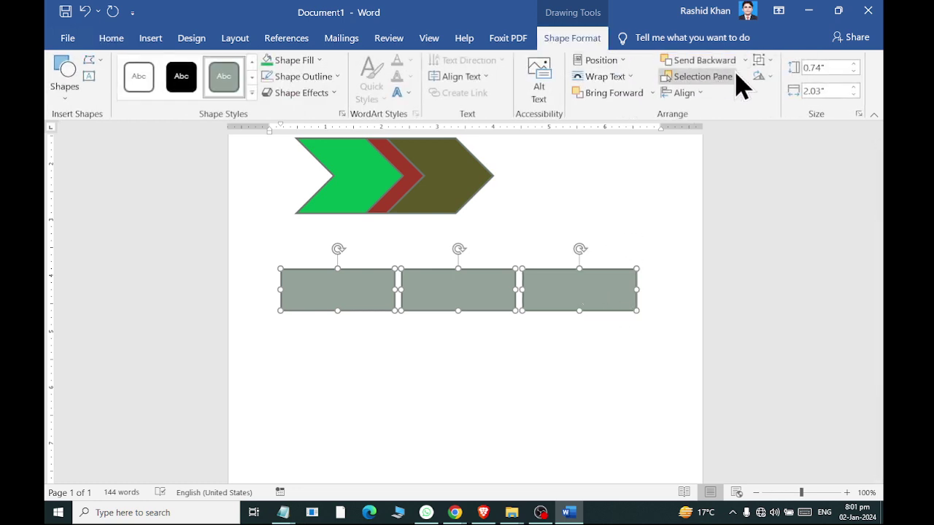
{"action": "left_click", "coordinate": [762, 77]}
{"action": "left_click", "coordinate": [769, 73]}
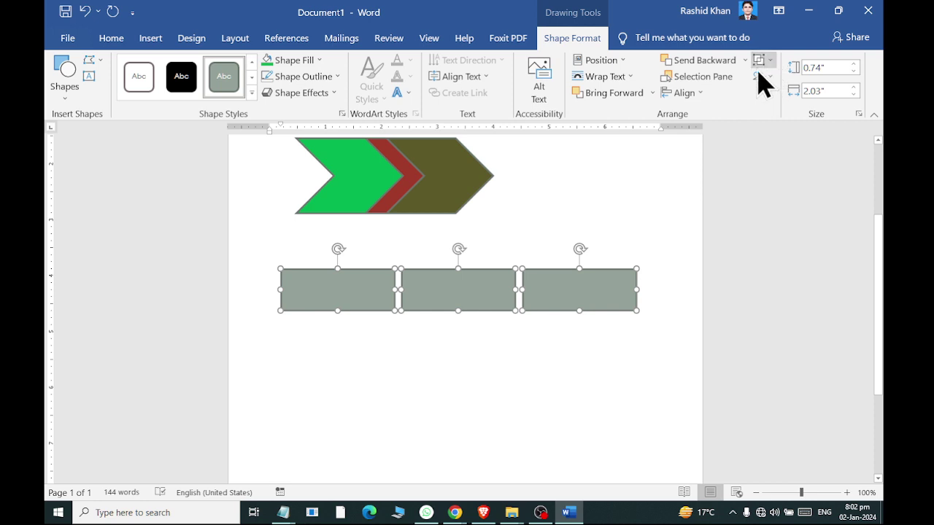
{"action": "left_click", "coordinate": [760, 63]}
{"action": "left_click", "coordinate": [775, 83]}
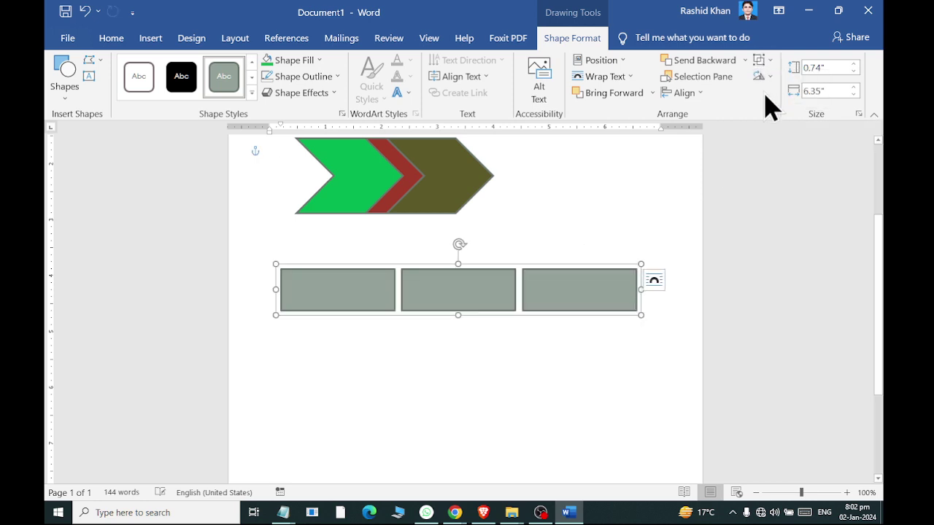
Duplicate the grouped row twice with Ctrl+D, stacking the copies as rows two and three.
{"action": "key", "text": "ctrl+d"}
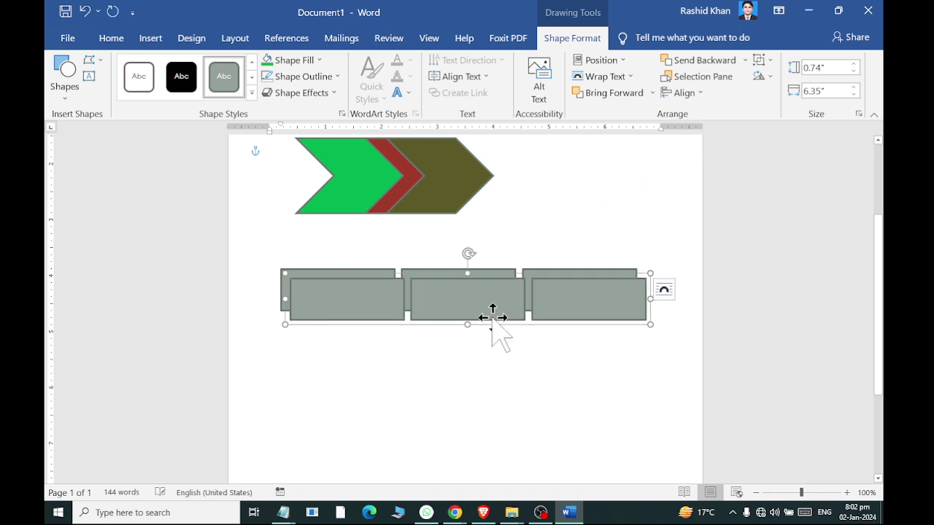
{"action": "mouse_move", "coordinate": [494, 312]}
{"action": "left_mouse_down"}
{"action": "mouse_move", "coordinate": [486, 380]}
{"action": "mouse_move", "coordinate": [488, 366]}
{"action": "left_mouse_up"}
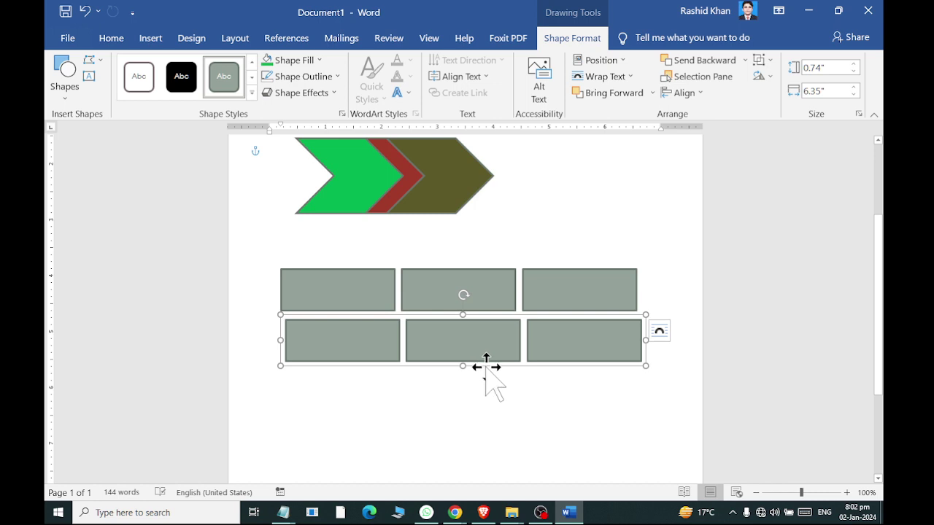
{"action": "key", "text": "ctrl+d"}
{"action": "left_click_drag", "start_coordinate": [491, 371], "coordinate": [480, 417]}
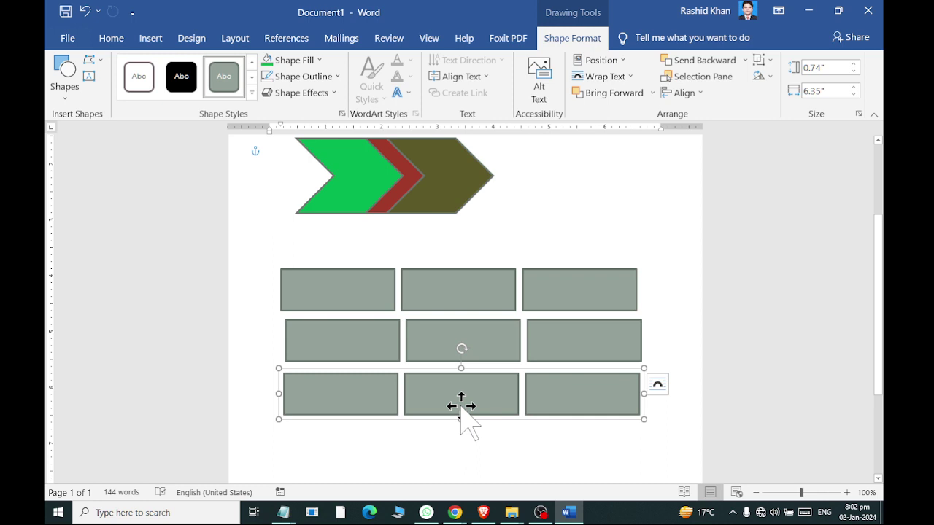
Align the three grouped rectangle rows left and distribute them vertically into an even grid.
{"action": "left_click", "coordinate": [329, 276]}
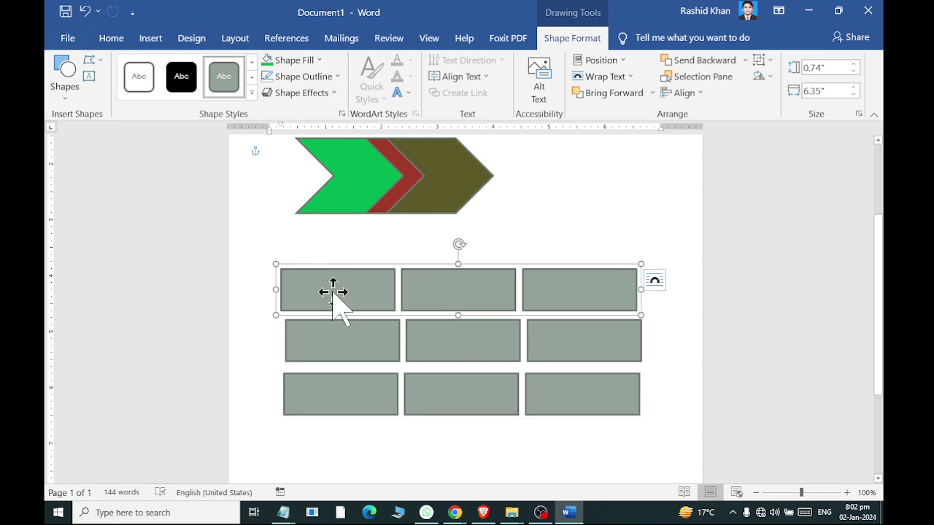
{"action": "left_click", "coordinate": [328, 339], "text": "shift"}
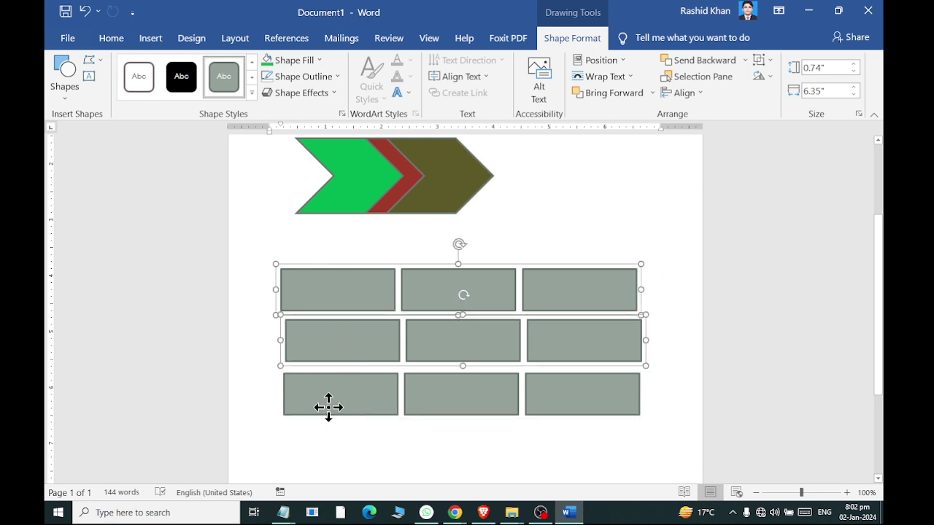
{"action": "left_click", "coordinate": [455, 400], "text": "shift"}
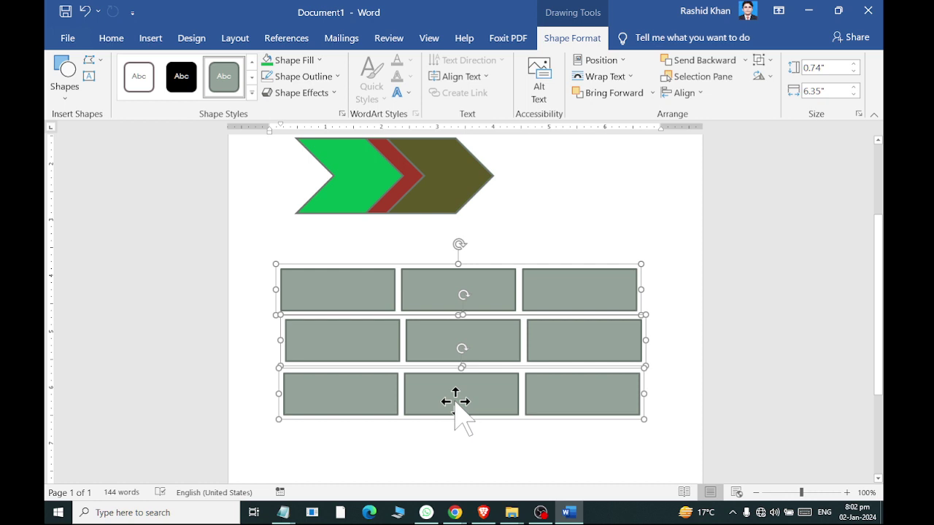
{"action": "left_click", "coordinate": [695, 94]}
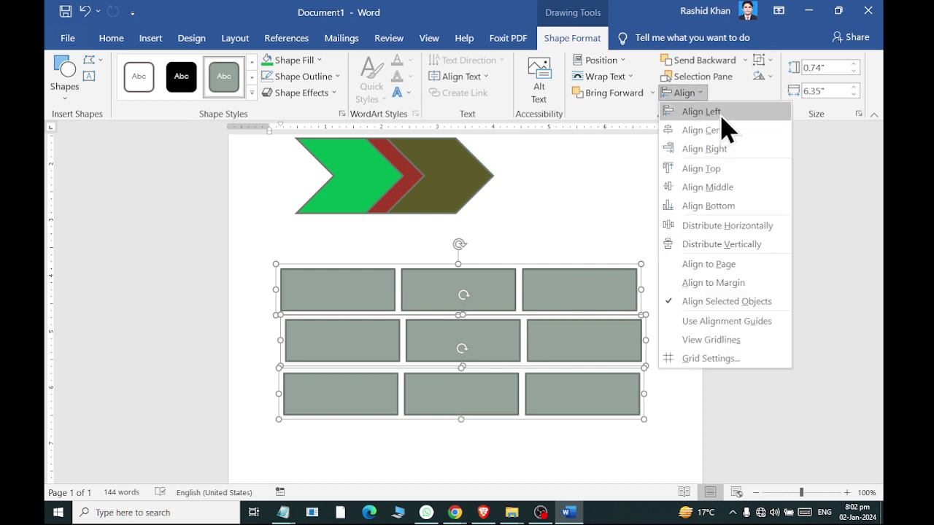
{"action": "left_click", "coordinate": [721, 117]}
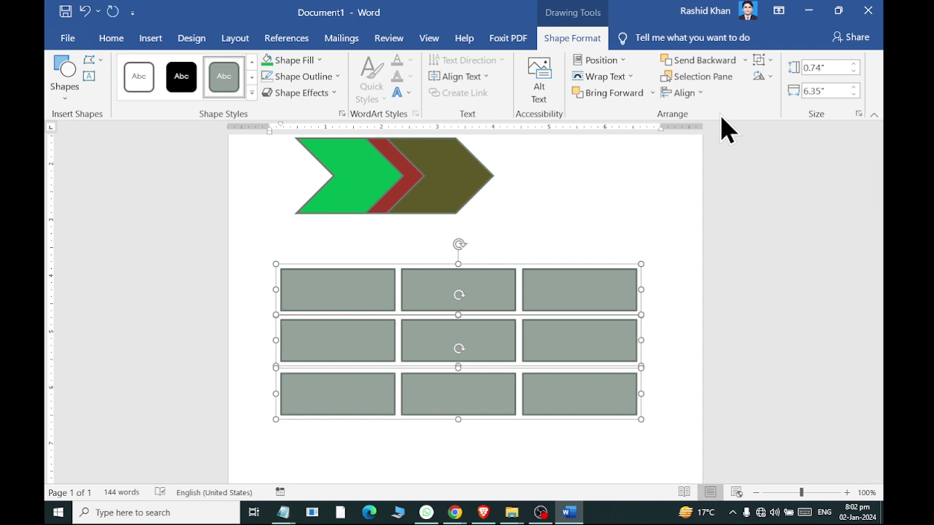
{"action": "left_click", "coordinate": [678, 93]}
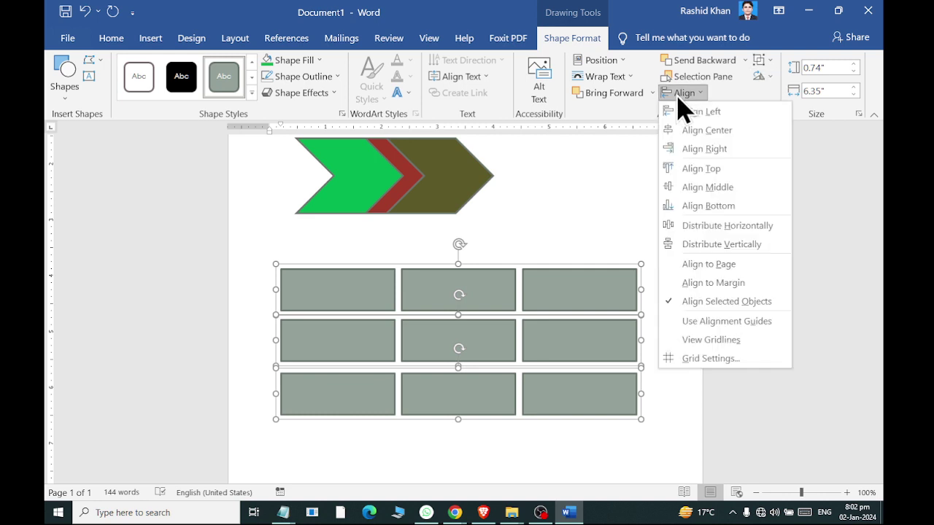
{"action": "left_click", "coordinate": [691, 249]}
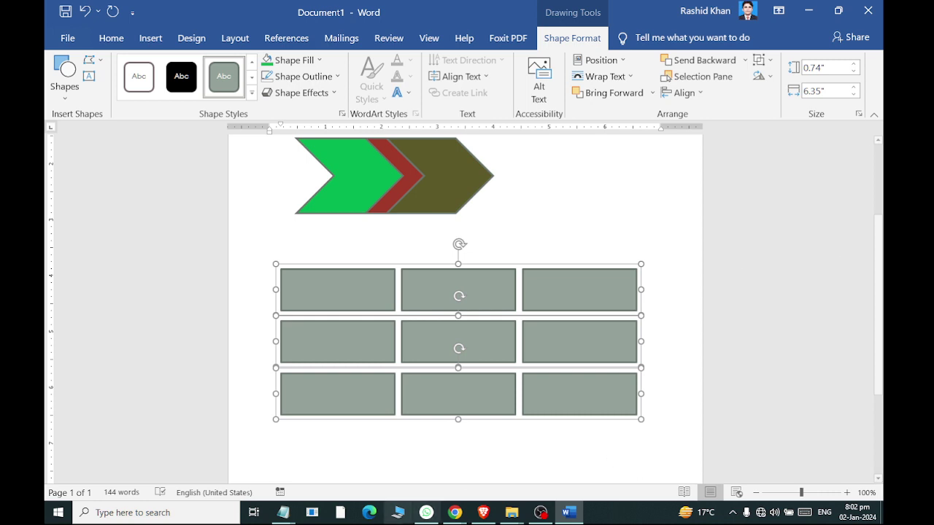
{"action": "left_click", "coordinate": [488, 227]}
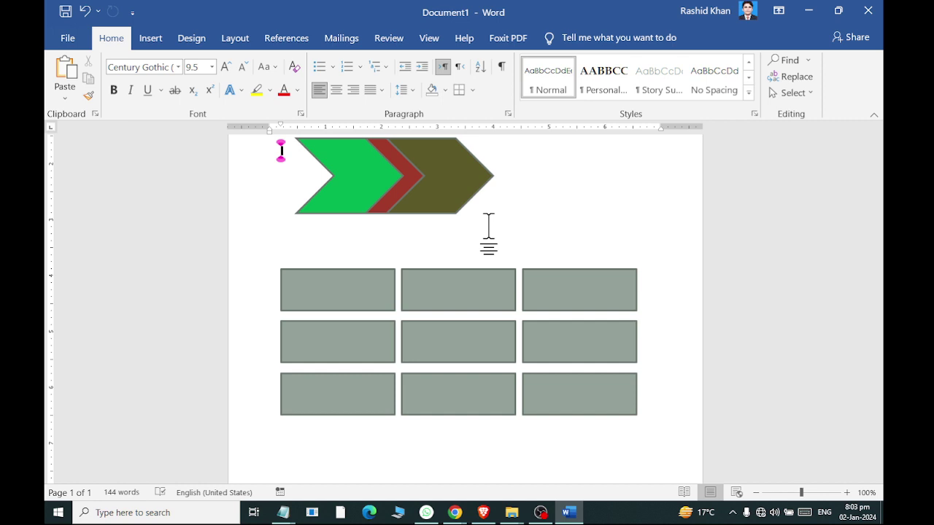
Draw a tall narrow rectangle, 2.47" by 0.41", under the middle column of the grid.
{"action": "left_click", "coordinate": [552, 289]}
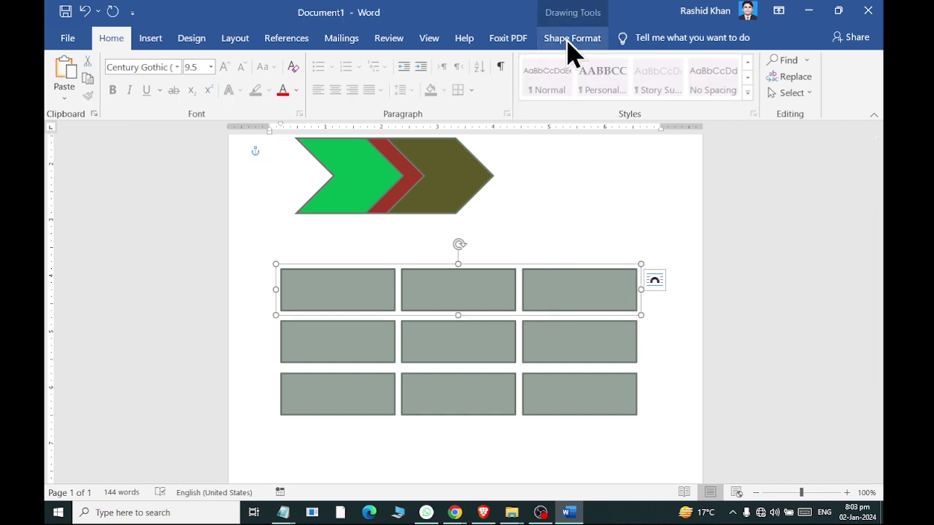
{"action": "left_click", "coordinate": [569, 39]}
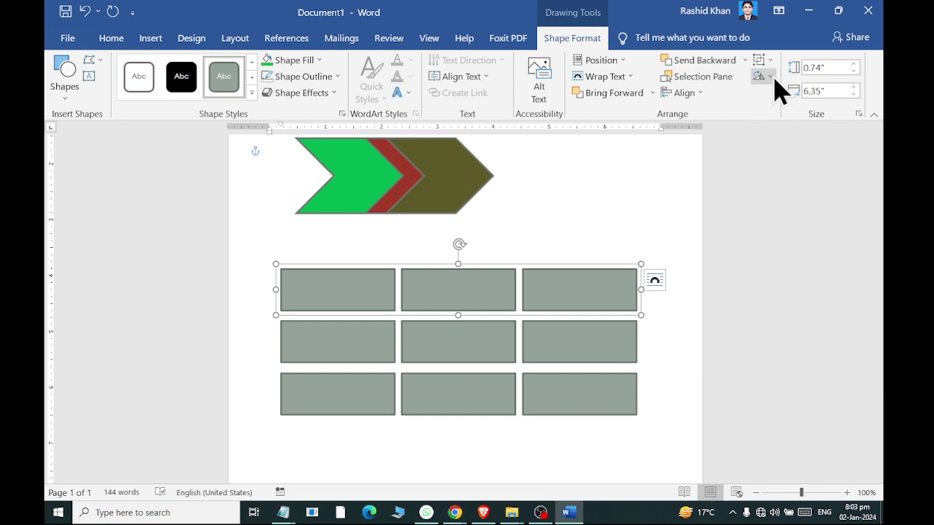
{"action": "scroll", "coordinate": [521, 226], "scroll_direction": "down", "scroll_amount": 3}
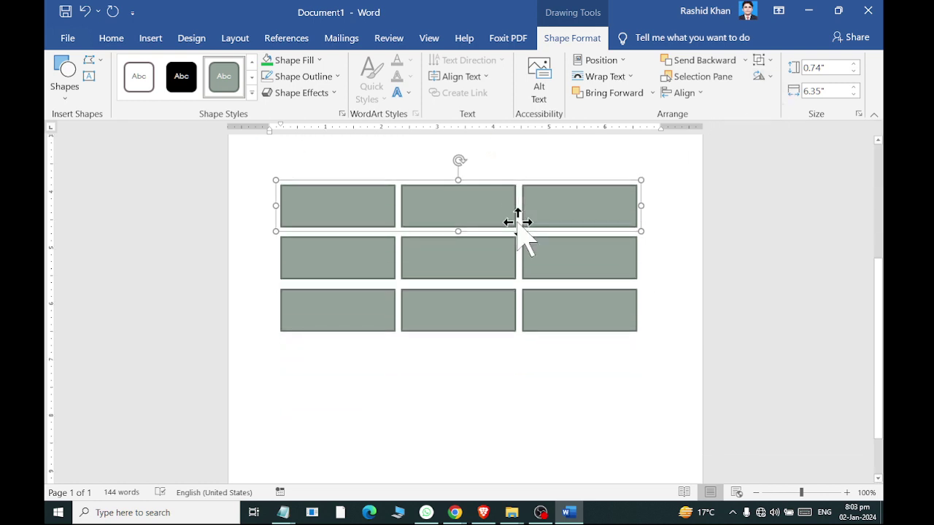
{"action": "left_click", "coordinate": [312, 396]}
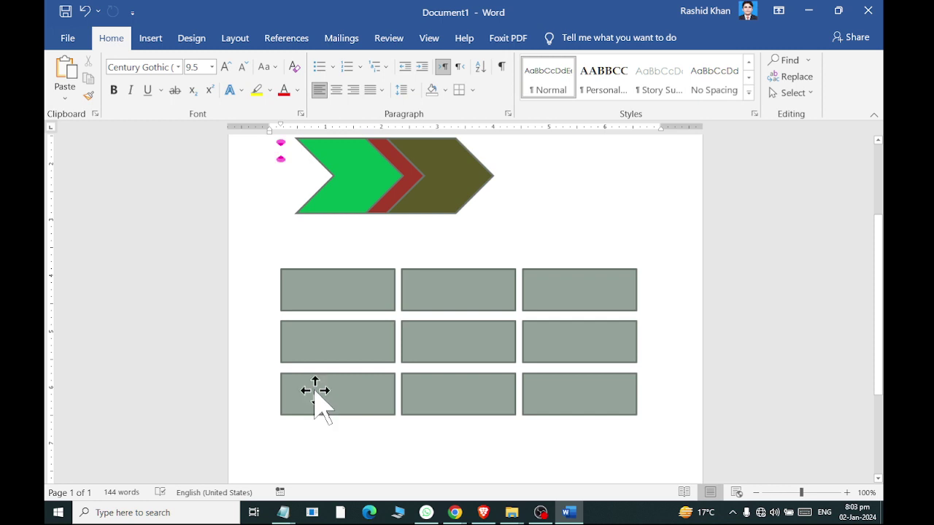
{"action": "scroll", "coordinate": [318, 387], "scroll_direction": "down", "scroll_amount": 3}
{"action": "left_click", "coordinate": [148, 44]}
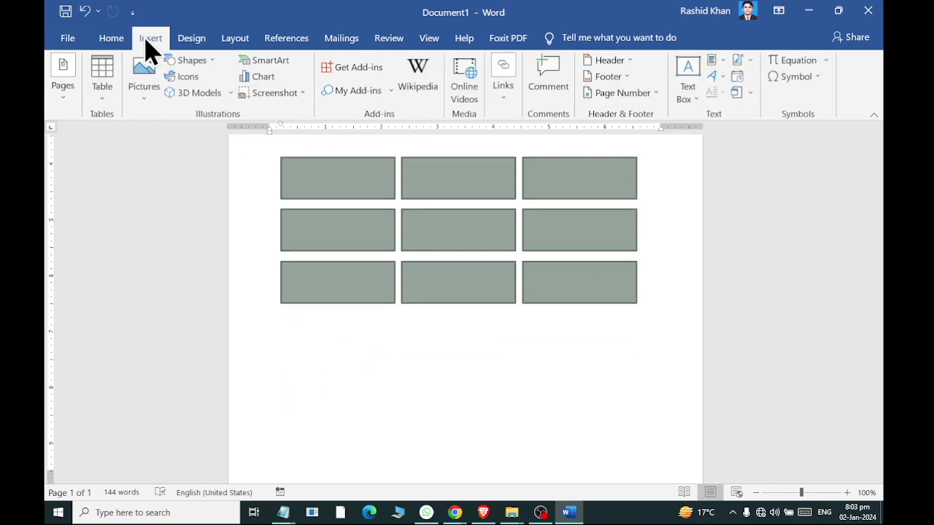
{"action": "left_click", "coordinate": [202, 64]}
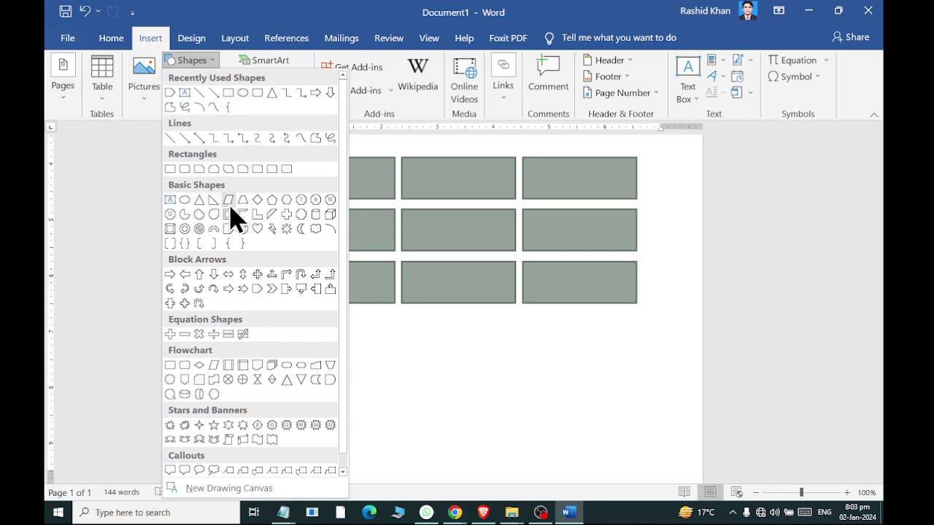
{"action": "left_click", "coordinate": [230, 93]}
{"action": "mouse_move", "coordinate": [338, 343]}
{"action": "left_mouse_down"}
{"action": "mouse_move", "coordinate": [359, 504]}
{"action": "mouse_move", "coordinate": [359, 463]}
{"action": "left_mouse_up"}
{"action": "left_click_drag", "start_coordinate": [358, 423], "coordinate": [462, 417]}
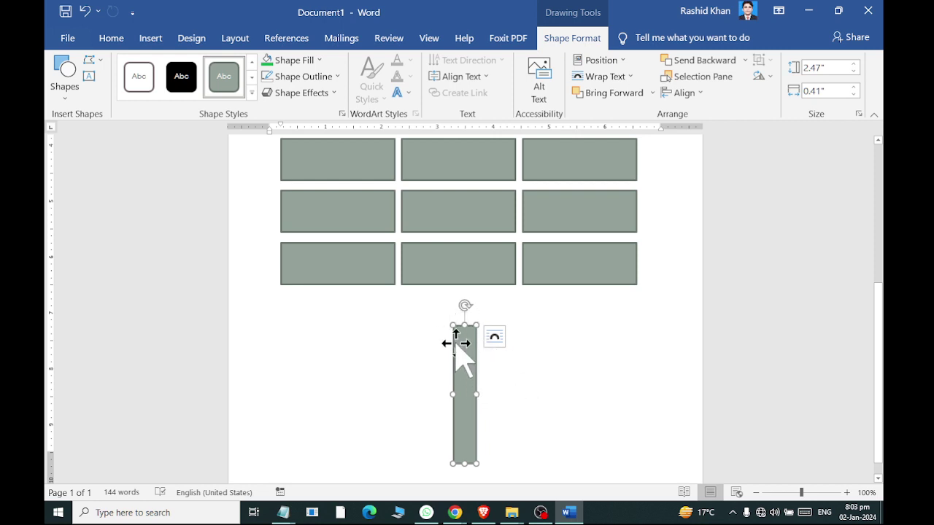
Rotate the bar through 90° turns to test orientation, leaving it standing upright.
{"action": "left_click", "coordinate": [761, 76]}
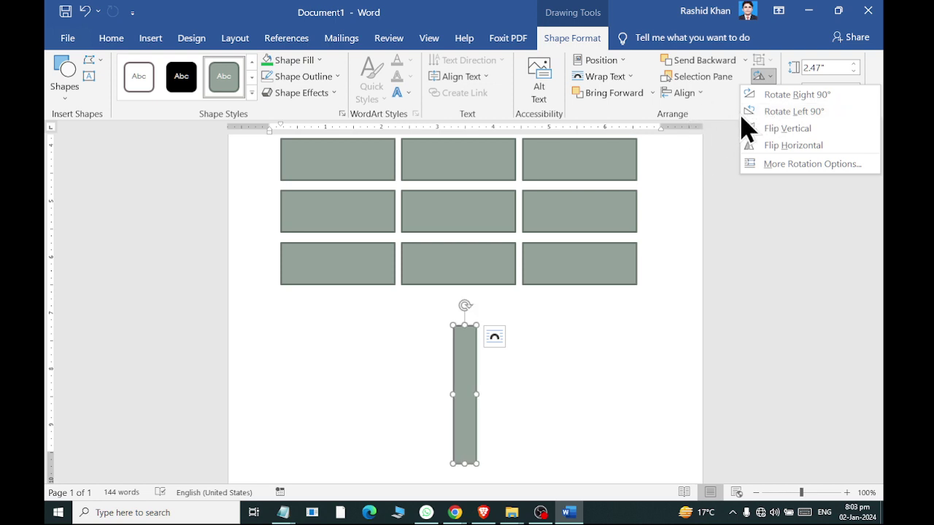
{"action": "left_click", "coordinate": [762, 95]}
{"action": "left_click", "coordinate": [762, 77]}
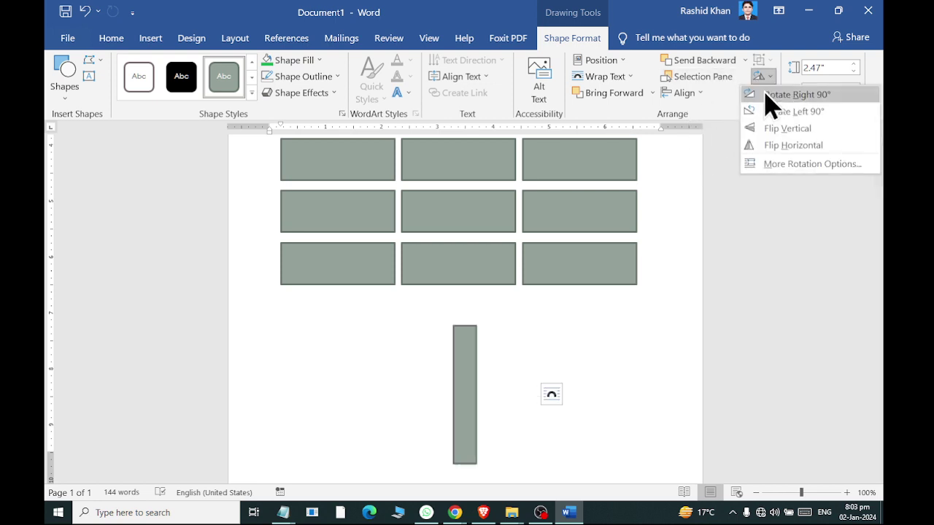
{"action": "left_click", "coordinate": [764, 94]}
{"action": "left_click", "coordinate": [762, 76]}
{"action": "left_click", "coordinate": [763, 95]}
{"action": "left_click", "coordinate": [761, 76]}
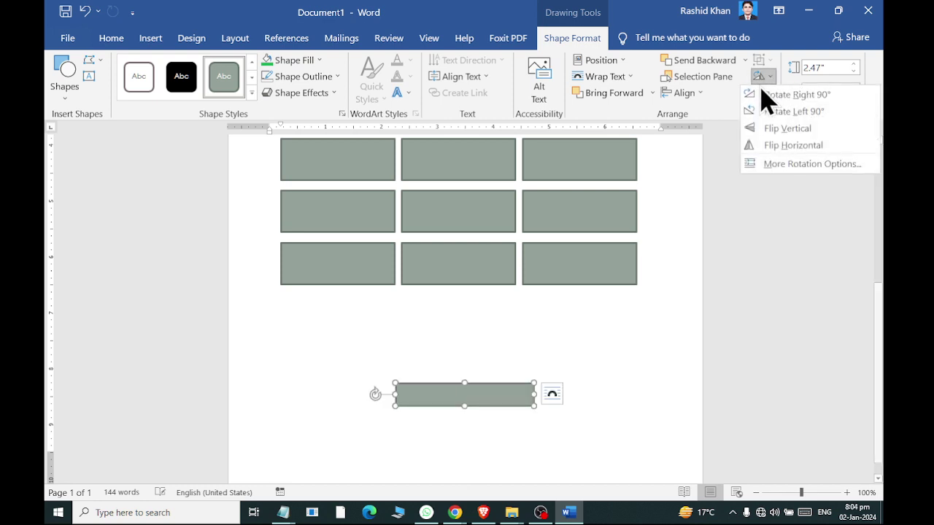
{"action": "left_click", "coordinate": [765, 104]}
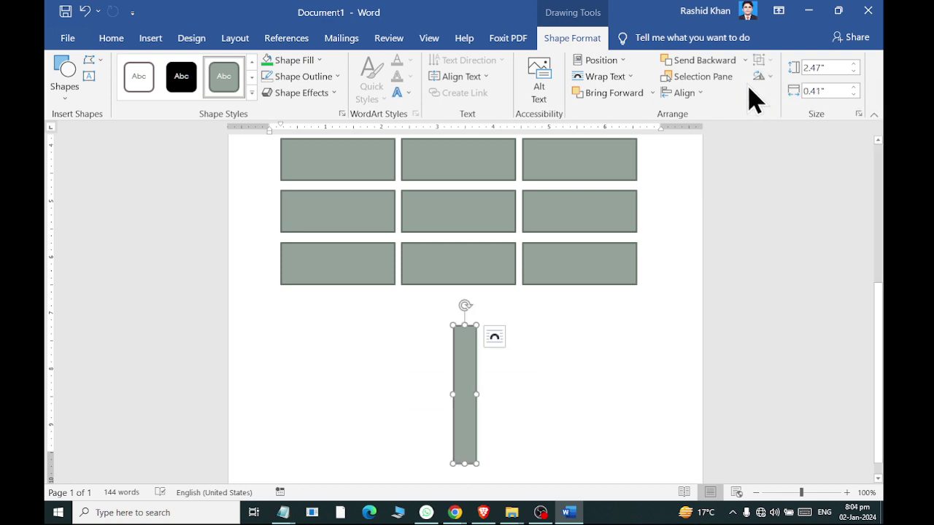
Draw a 1.48" by 1.67" grey chevron right of the bar and rotate it to point downward.
{"action": "left_click", "coordinate": [583, 329]}
{"action": "scroll", "coordinate": [583, 336], "scroll_direction": "up", "scroll_amount": 3}
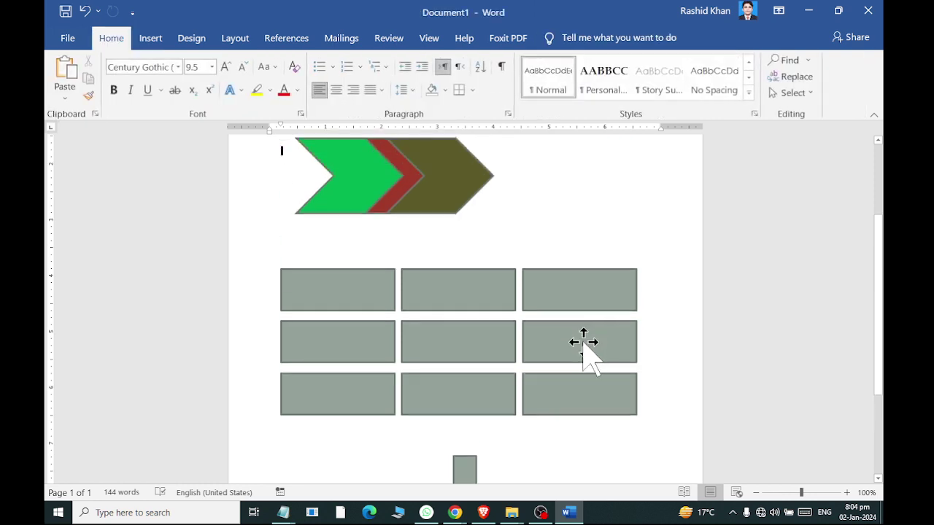
{"action": "scroll", "coordinate": [556, 221], "scroll_direction": "down", "scroll_amount": 2}
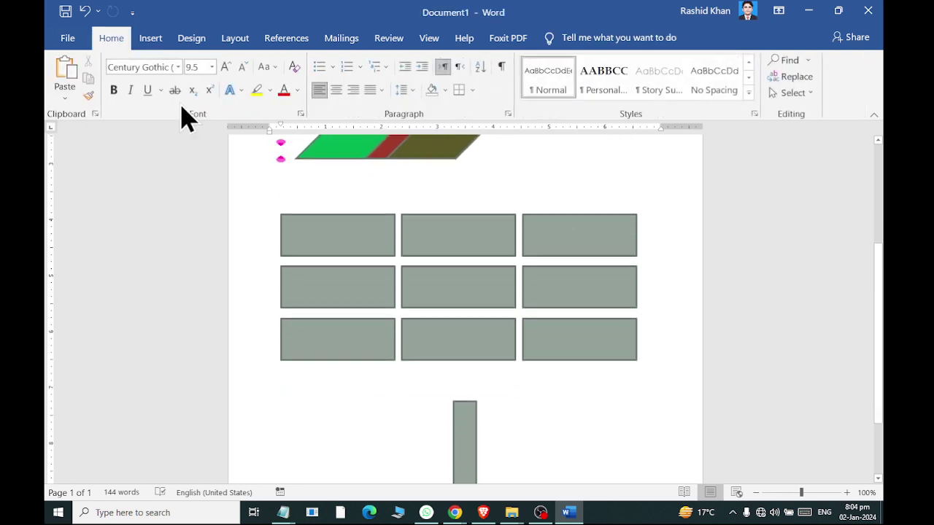
{"action": "left_click", "coordinate": [154, 39]}
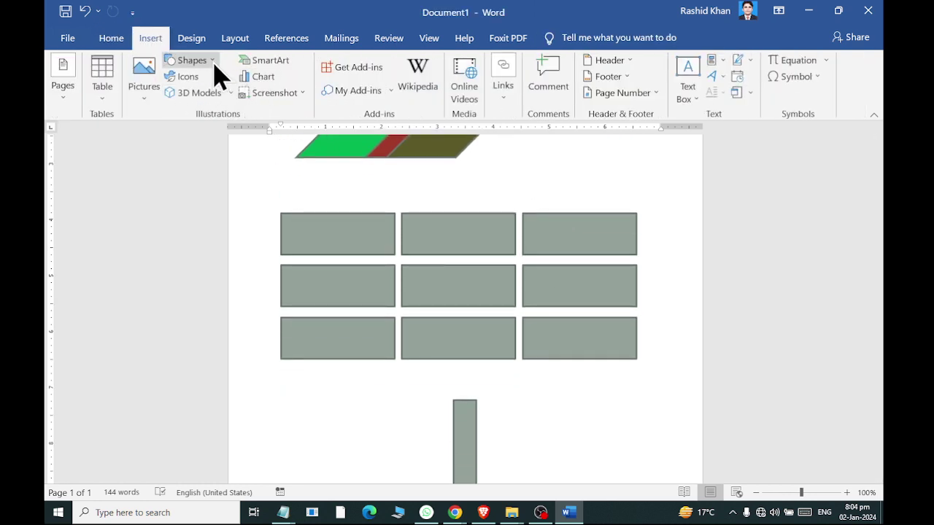
{"action": "left_click", "coordinate": [210, 61]}
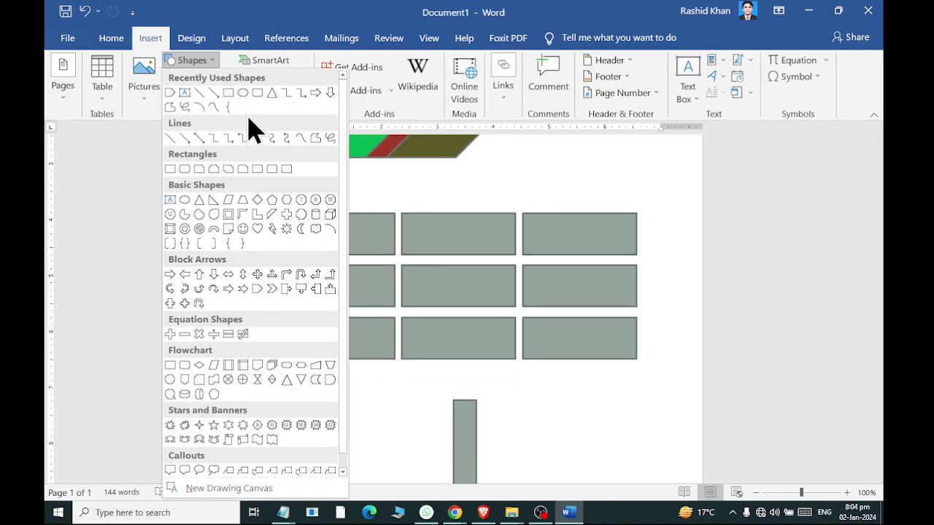
{"action": "left_click", "coordinate": [272, 290]}
{"action": "left_click_drag", "start_coordinate": [531, 376], "coordinate": [624, 460]}
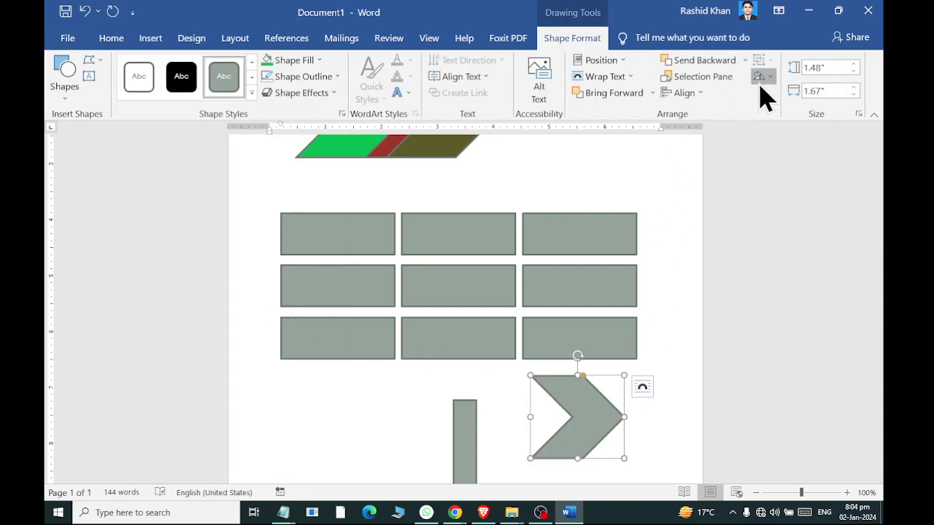
{"action": "left_click", "coordinate": [760, 76]}
{"action": "left_click", "coordinate": [763, 98]}
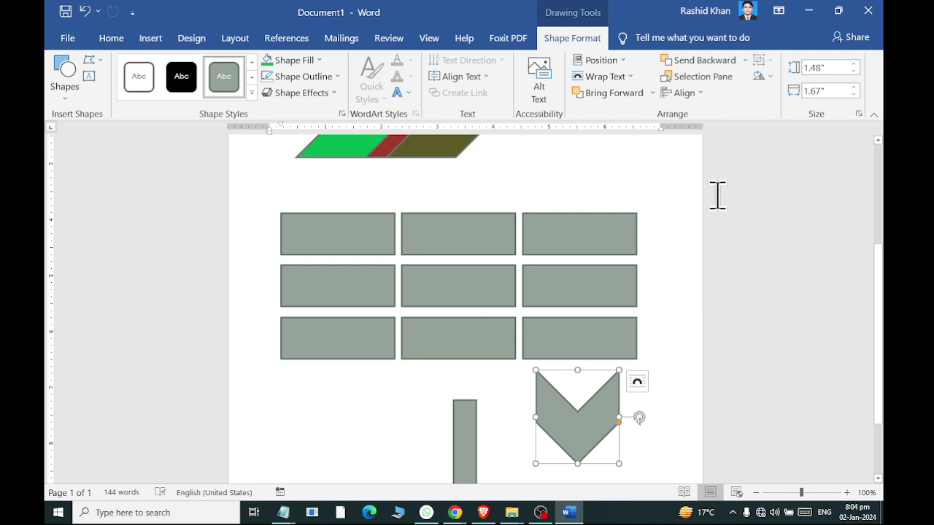
{"action": "left_click", "coordinate": [763, 76]}
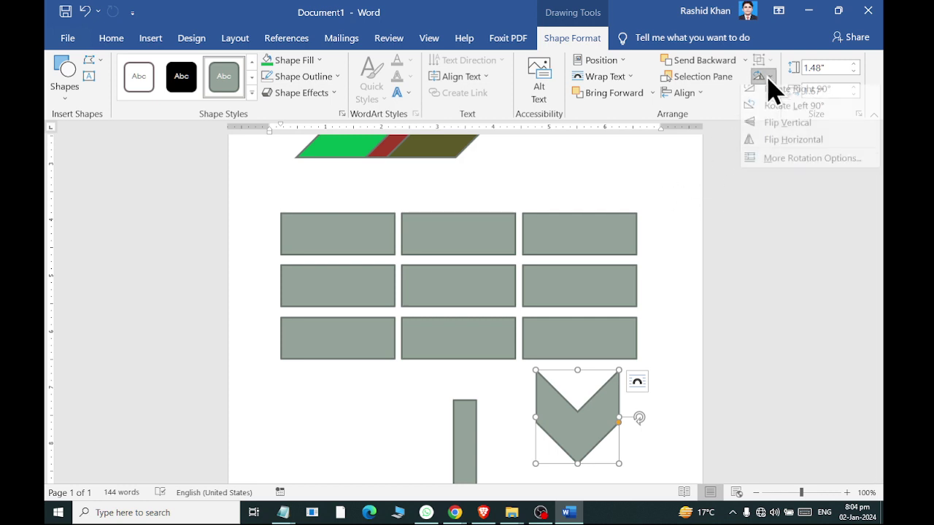
{"action": "left_click", "coordinate": [766, 99]}
{"action": "left_click", "coordinate": [763, 76]}
{"action": "left_click", "coordinate": [772, 97]}
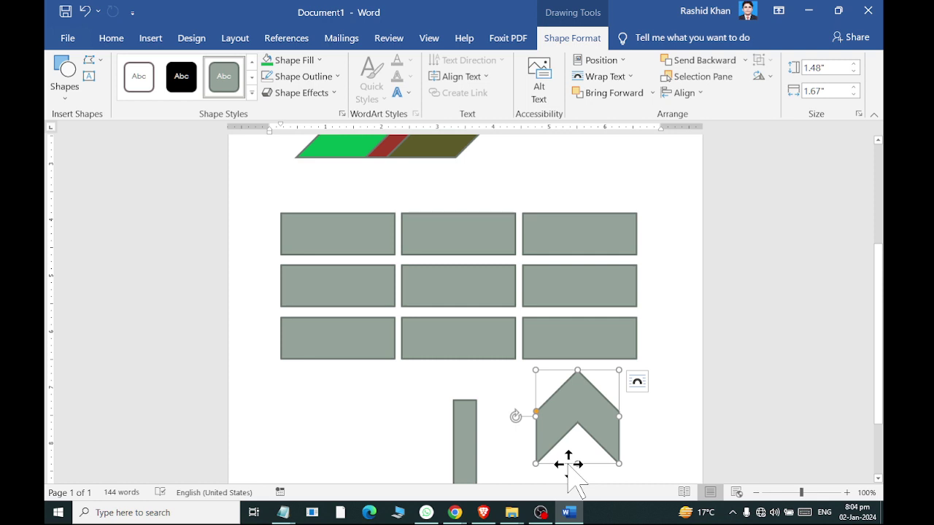
{"action": "left_click", "coordinate": [763, 76]}
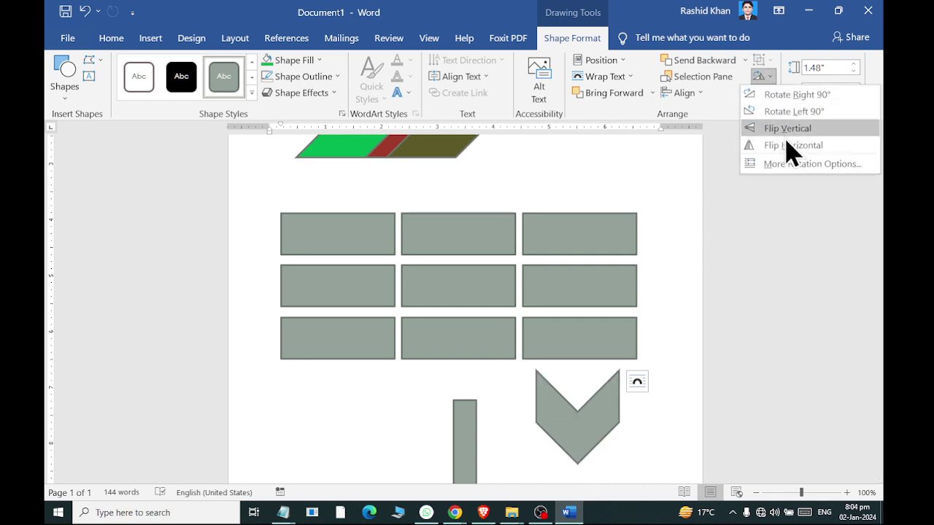
{"action": "left_click", "coordinate": [790, 145]}
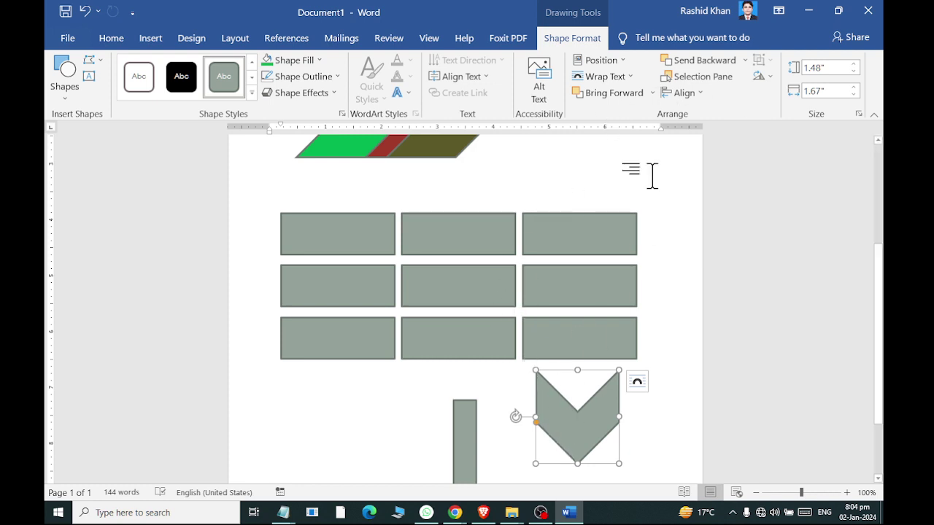
{"action": "left_click", "coordinate": [678, 94]}
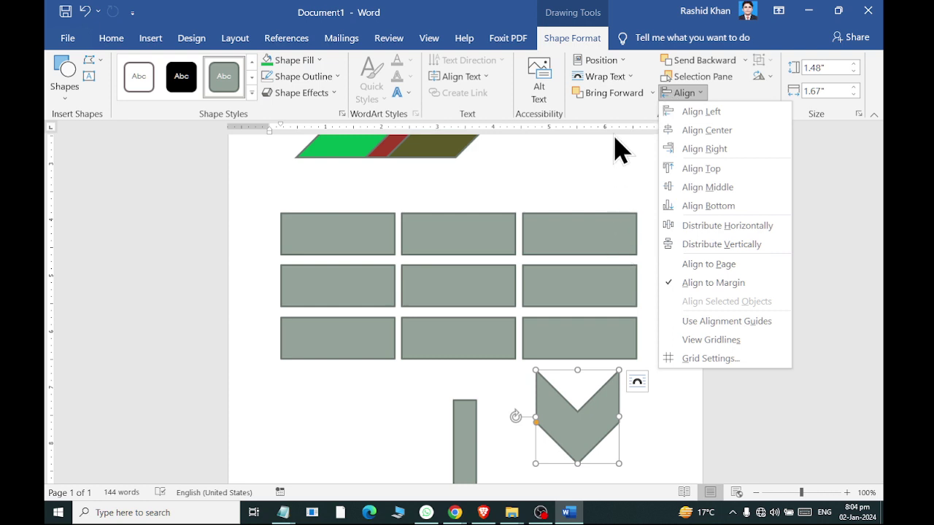
{"action": "left_click", "coordinate": [762, 77]}
{"action": "left_click", "coordinate": [762, 77]}
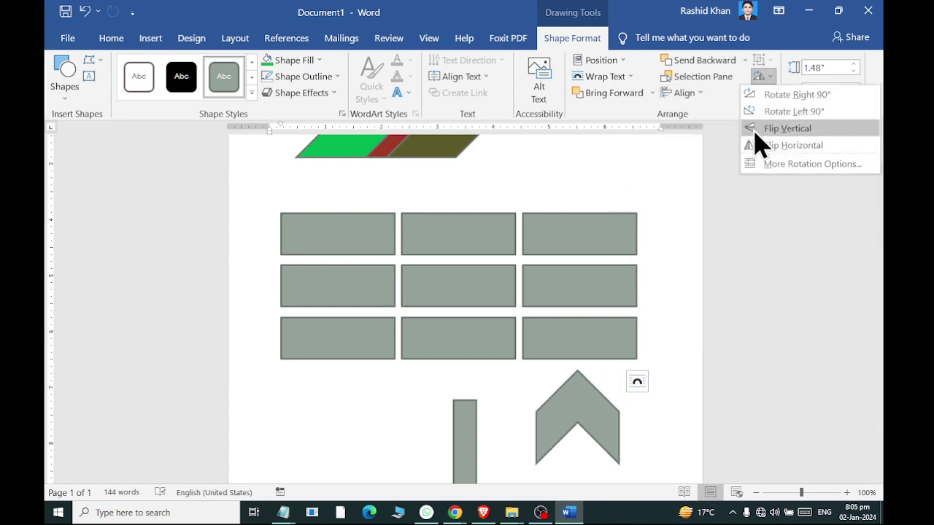
{"action": "left_click", "coordinate": [755, 129]}
{"action": "left_click", "coordinate": [763, 77]}
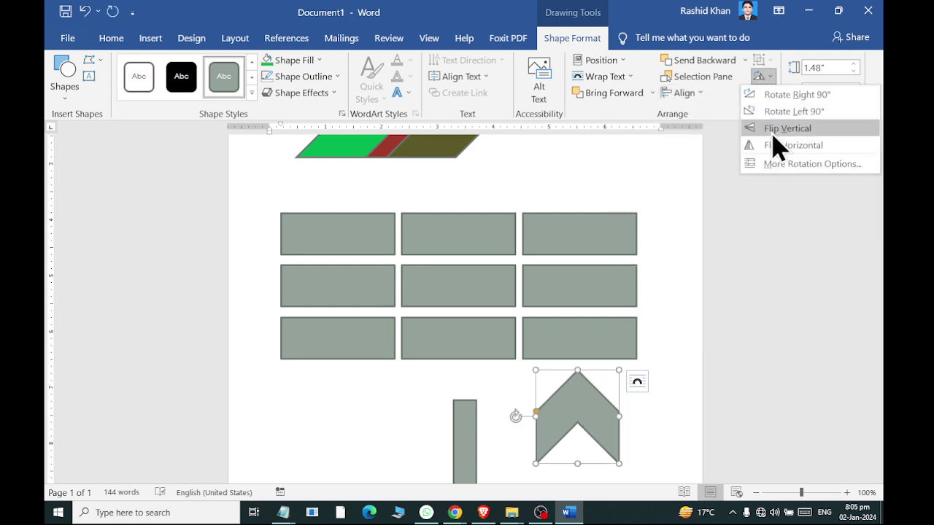
{"action": "left_click", "coordinate": [768, 129]}
{"action": "left_click", "coordinate": [762, 77]}
{"action": "left_click", "coordinate": [748, 127]}
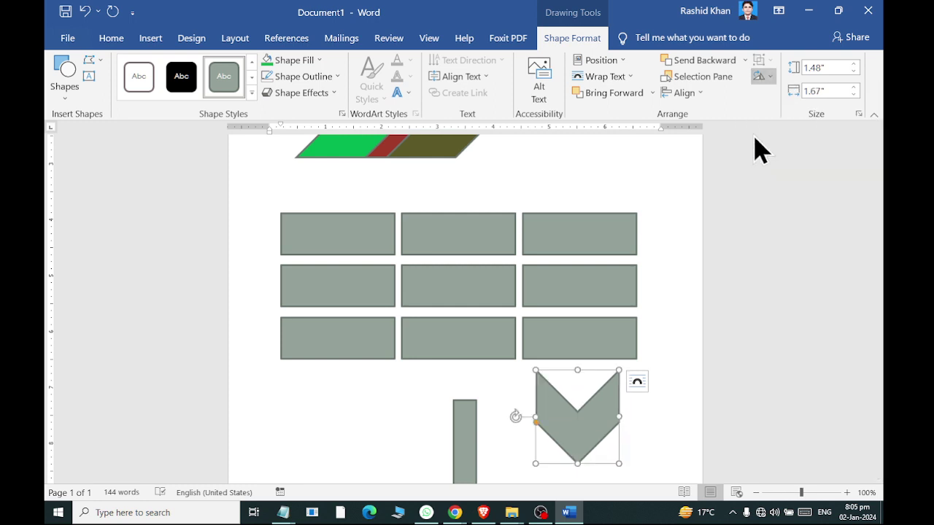
{"action": "left_click", "coordinate": [763, 78]}
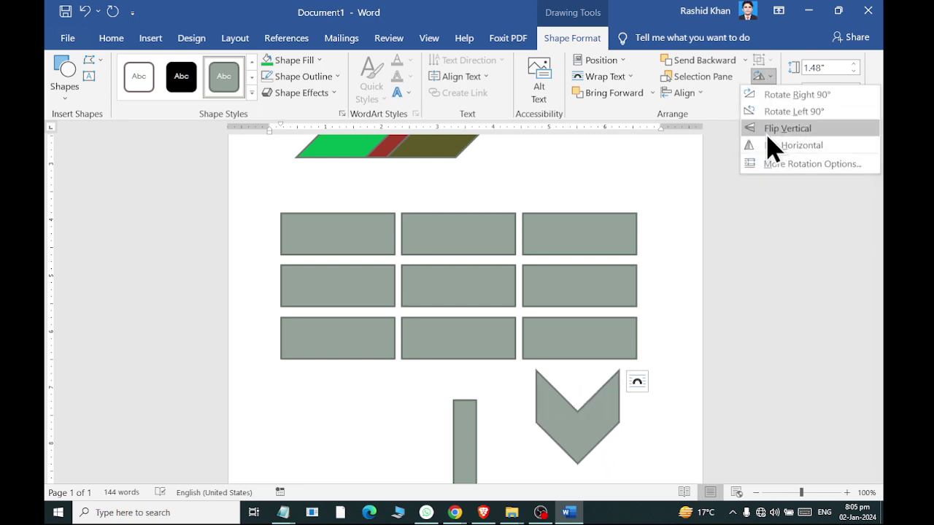
{"action": "left_click", "coordinate": [767, 131]}
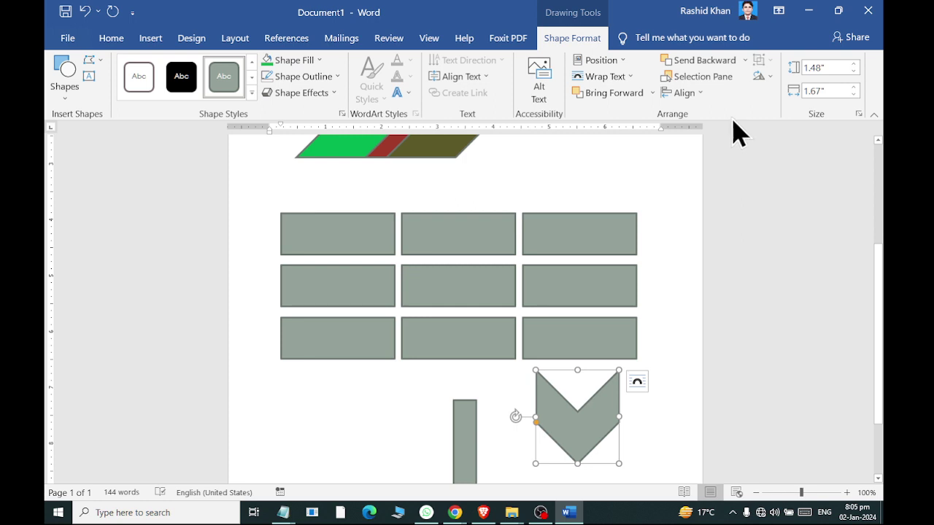
Rotate the chevron left 90°, then flip it horizontally twice so it ends pointing right.
{"action": "left_click", "coordinate": [763, 77]}
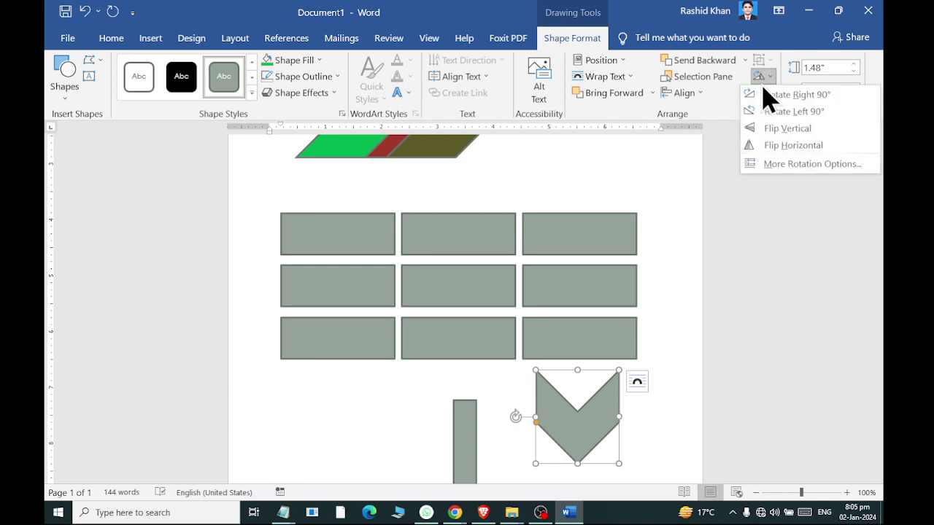
{"action": "left_click", "coordinate": [761, 113]}
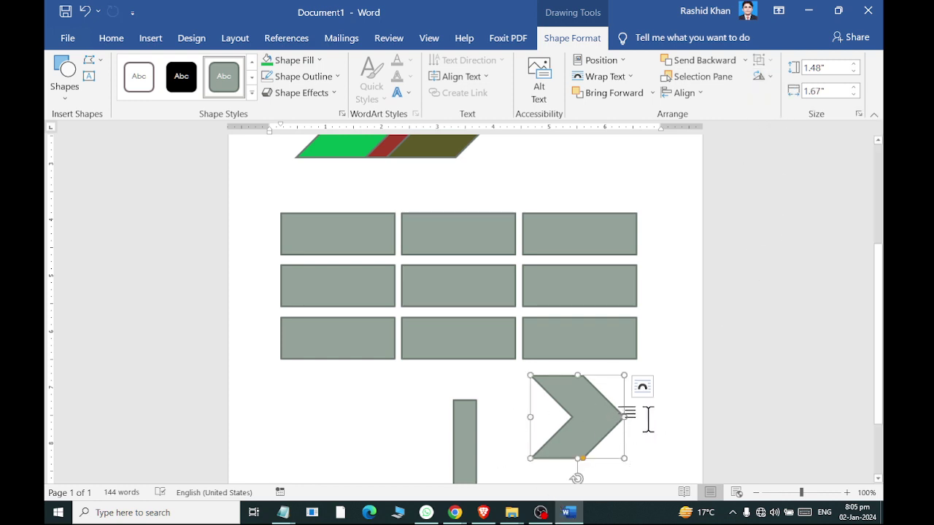
{"action": "left_click", "coordinate": [761, 78]}
{"action": "left_click", "coordinate": [748, 145]}
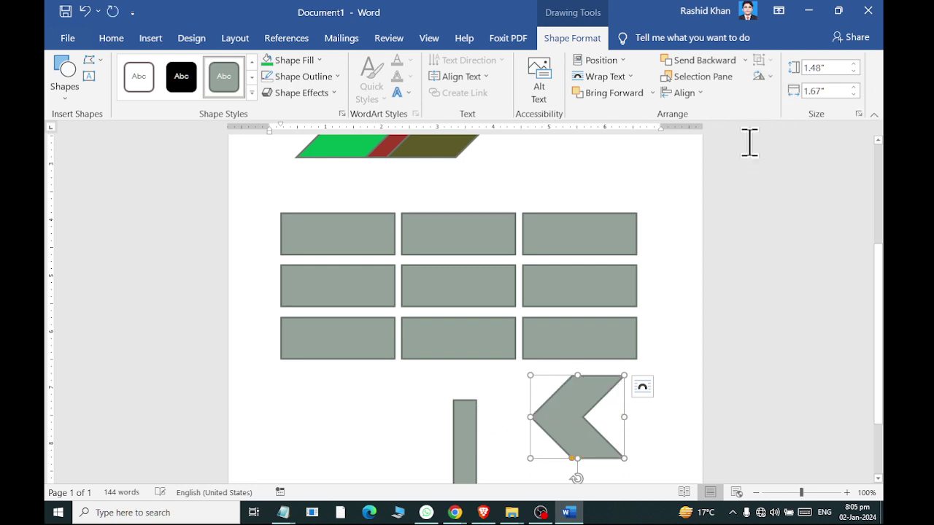
{"action": "left_click", "coordinate": [760, 76]}
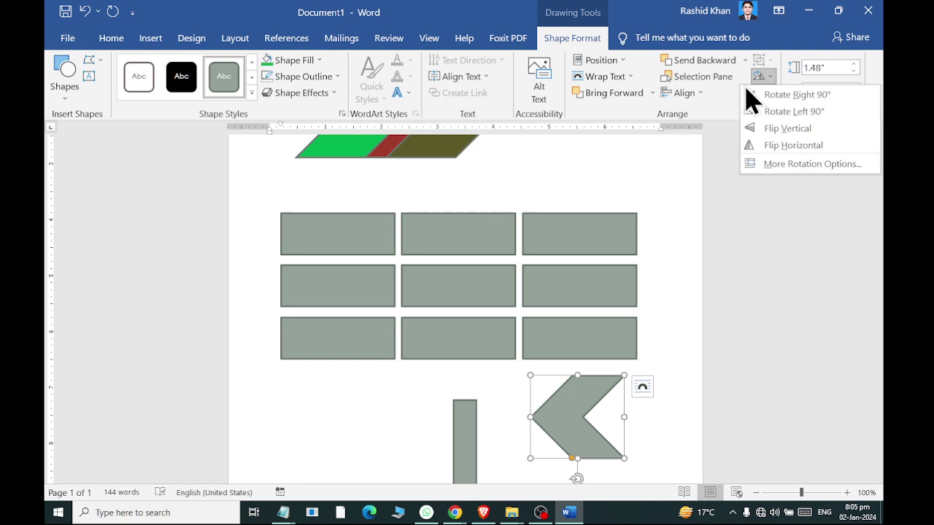
{"action": "left_click", "coordinate": [754, 145]}
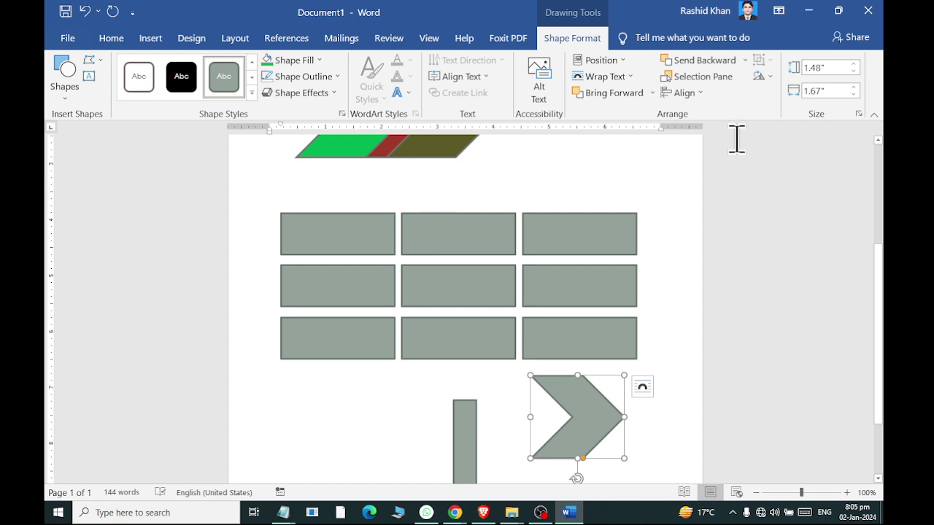
Copy the chevron to its left, flip the copy horizontally, and butt it against the original.
{"action": "mouse_move", "coordinate": [572, 420]}
{"action": "left_mouse_down", "text": "ctrl"}
{"action": "mouse_move", "coordinate": [507, 417]}
{"action": "mouse_move", "coordinate": [519, 417]}
{"action": "left_mouse_up", "text": "ctrl"}
{"action": "left_click", "coordinate": [761, 76]}
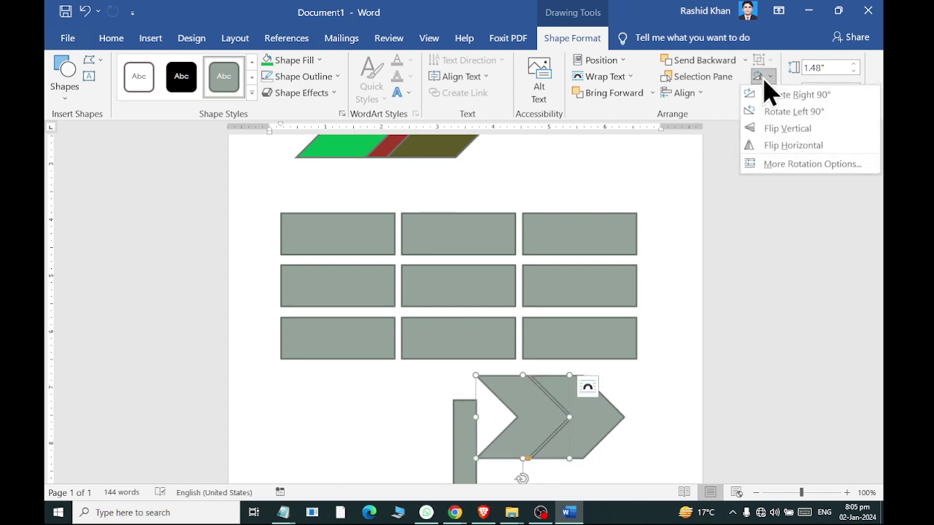
{"action": "left_click", "coordinate": [759, 145]}
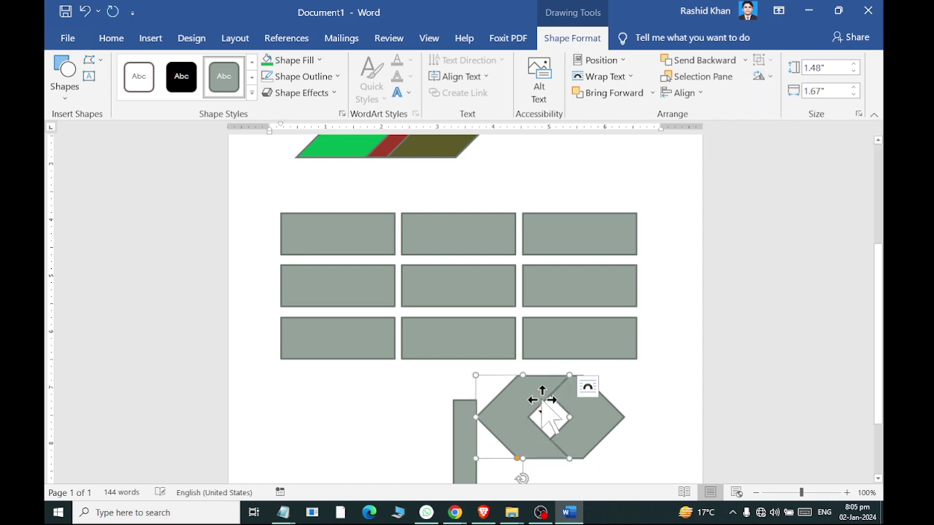
{"action": "left_click_drag", "start_coordinate": [513, 428], "coordinate": [477, 431]}
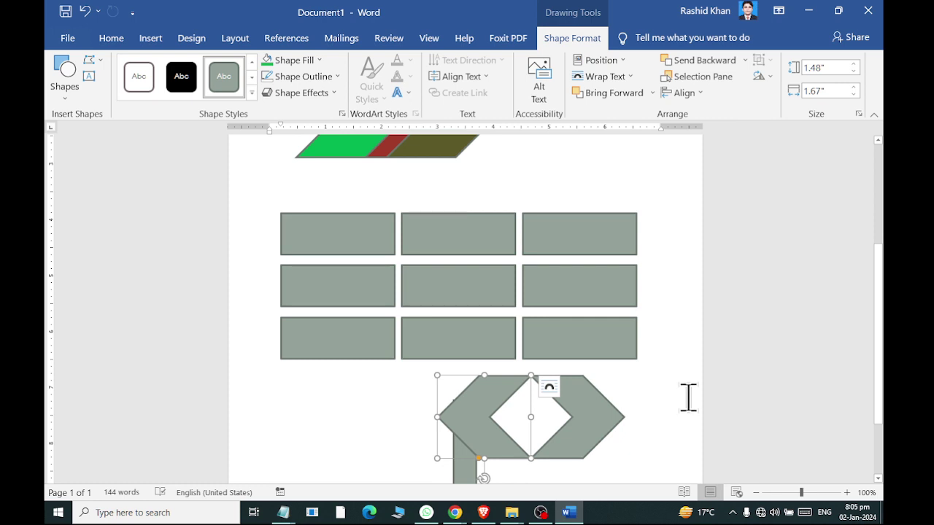
{"action": "left_click", "coordinate": [763, 76]}
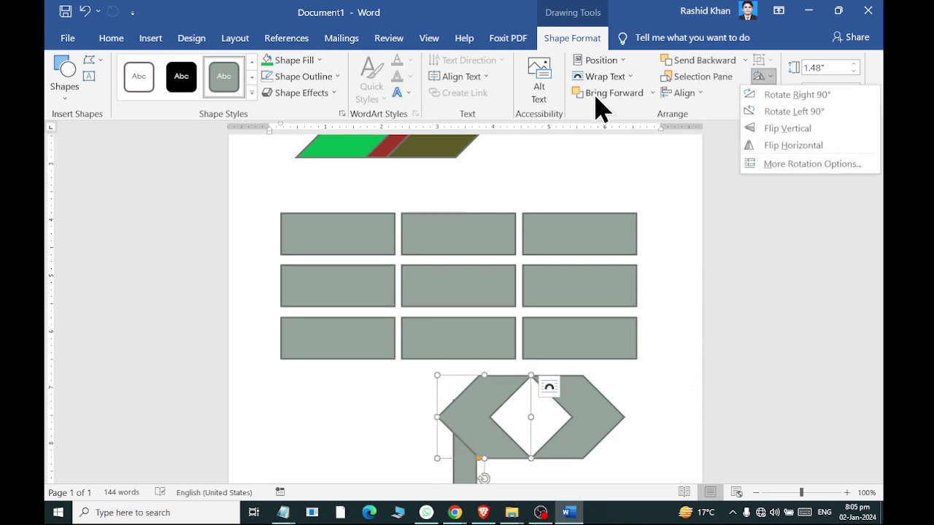
{"action": "left_click", "coordinate": [764, 64]}
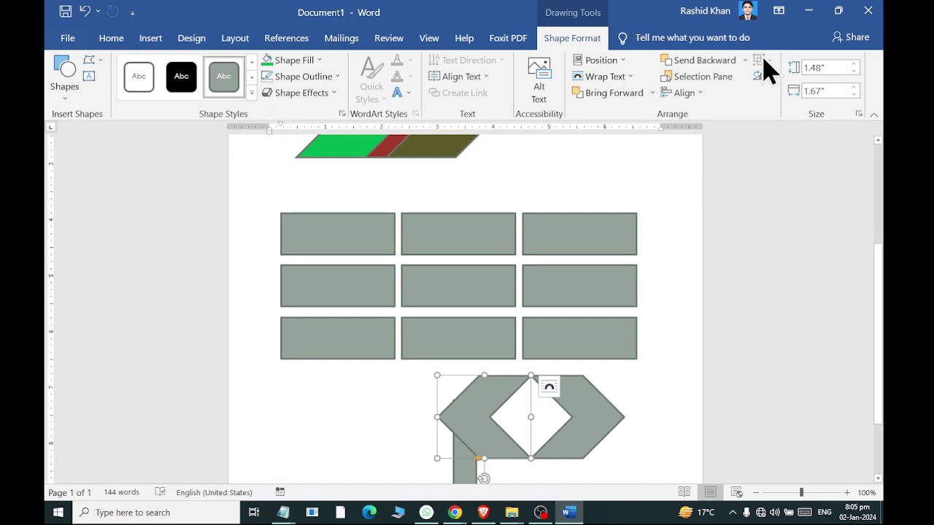
{"action": "left_click", "coordinate": [684, 92]}
{"action": "left_click", "coordinate": [688, 97]}
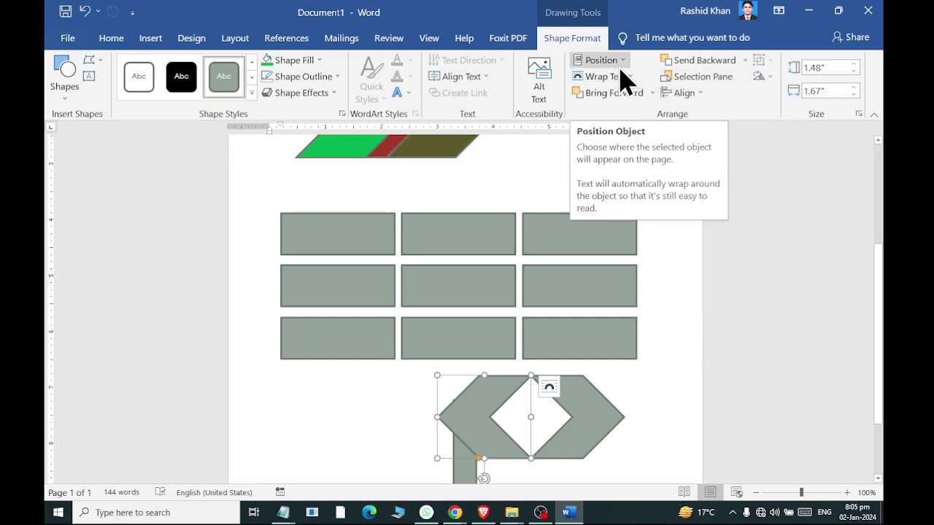
Move the upright bar out from under the chevrons, then position it at the page's Middle Center.
{"action": "scroll", "coordinate": [431, 259], "scroll_direction": "up", "scroll_amount": 3}
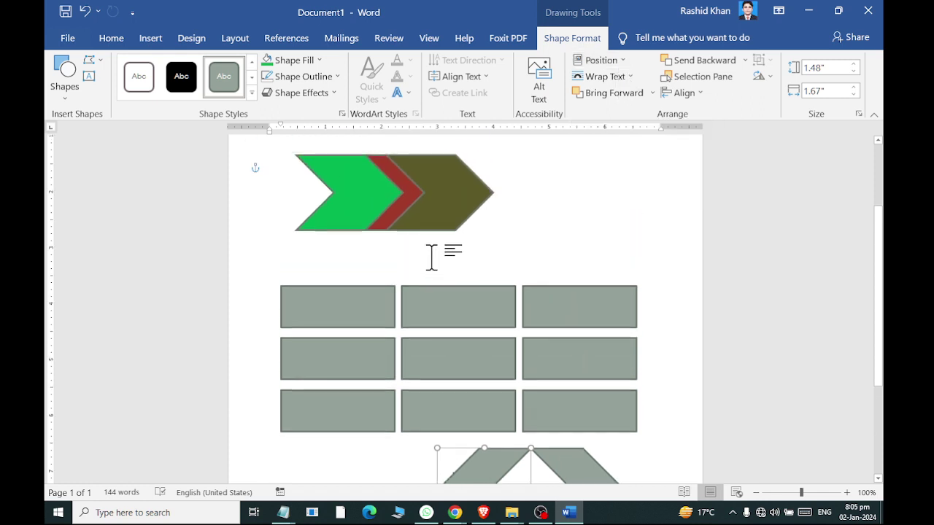
{"action": "scroll", "coordinate": [432, 248], "scroll_direction": "down", "scroll_amount": 3}
{"action": "scroll", "coordinate": [432, 242], "scroll_direction": "down", "scroll_amount": 5}
{"action": "scroll", "coordinate": [432, 240], "scroll_direction": "up", "scroll_amount": 3}
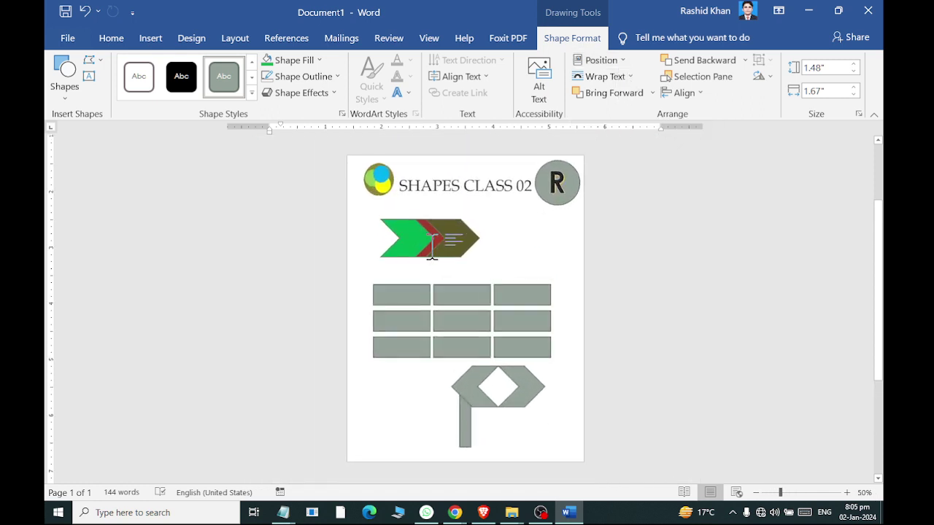
{"action": "left_click", "coordinate": [514, 381]}
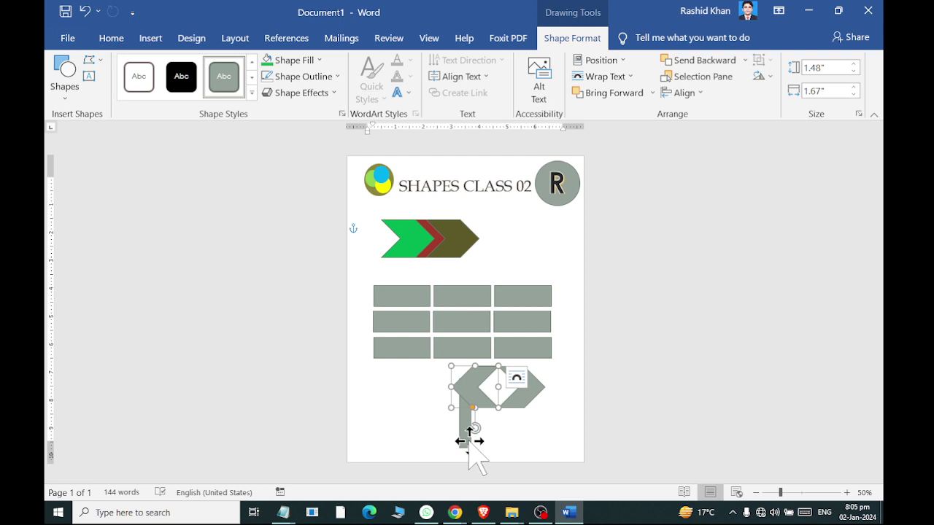
{"action": "left_click_drag", "start_coordinate": [463, 437], "coordinate": [405, 436]}
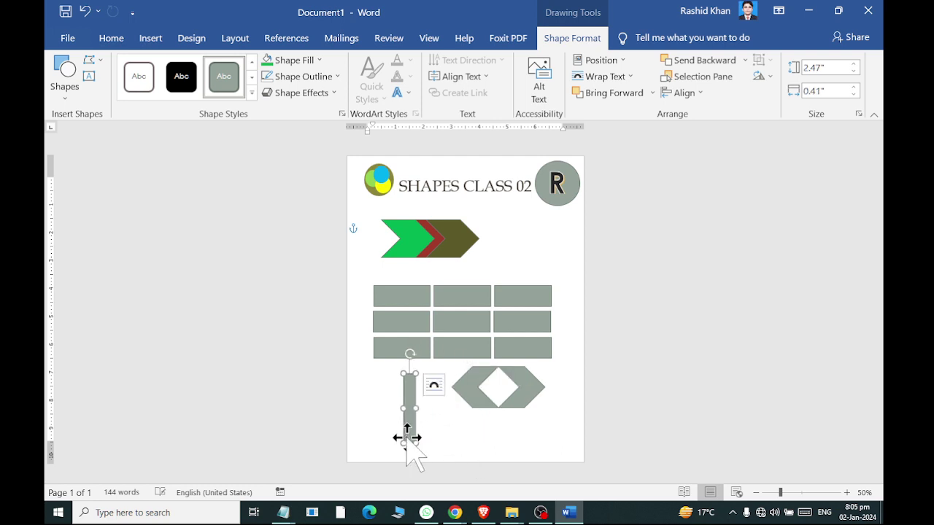
{"action": "left_click", "coordinate": [610, 63]}
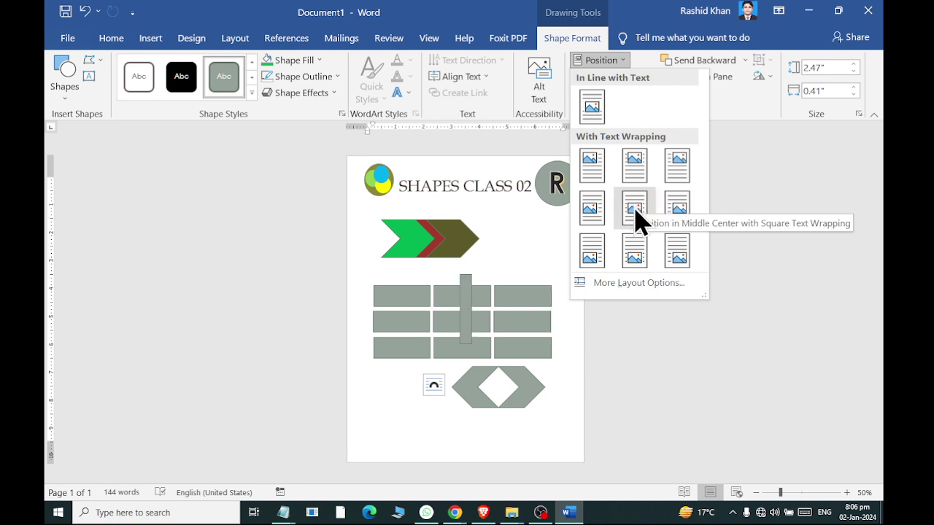
{"action": "left_click", "coordinate": [636, 210]}
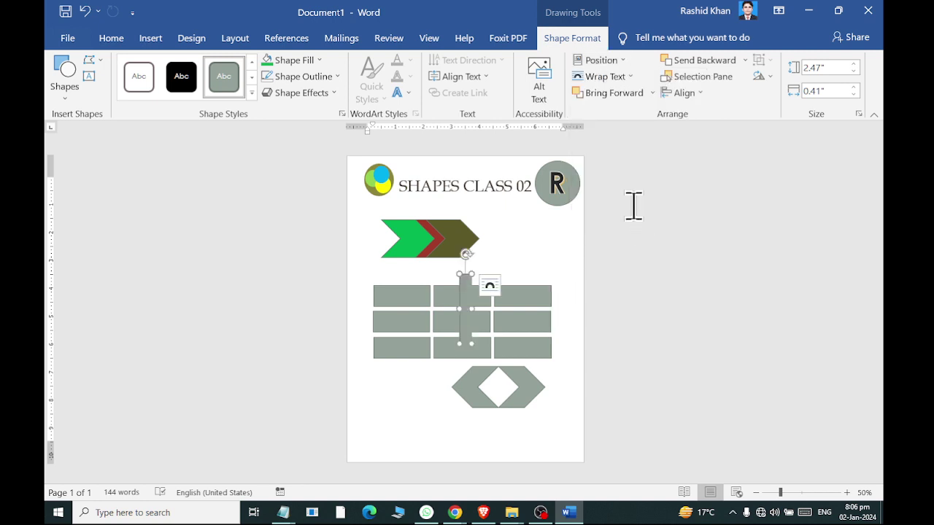